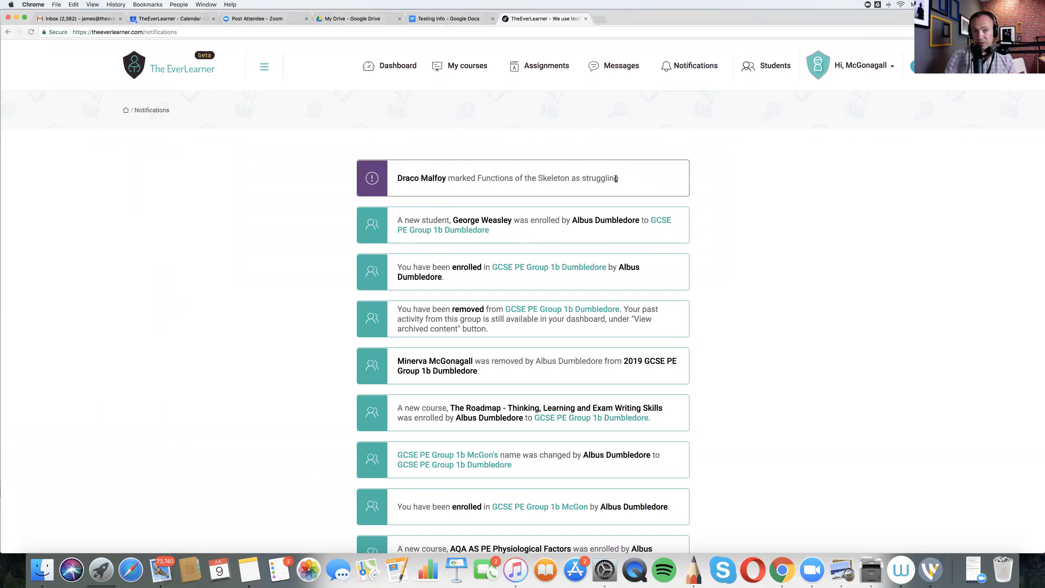
- Open the messages and read through the conversation with the student struggling with Functions of the Skeleton, down to the latest message
{"action": "left_click", "coordinate": [621, 66]}
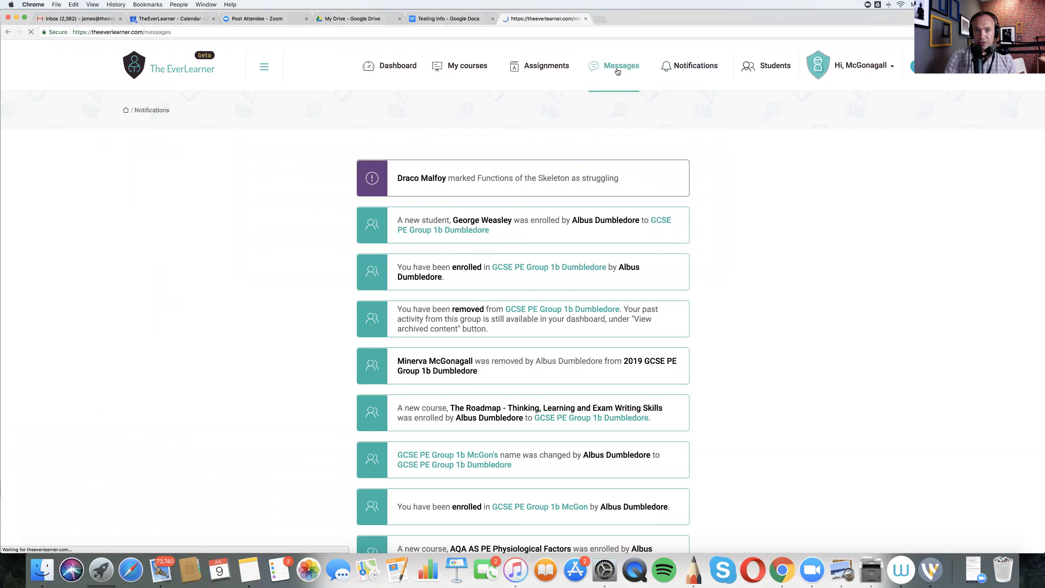
{"action": "scroll", "coordinate": [785, 262], "scroll_direction": "down", "scroll_amount": 3}
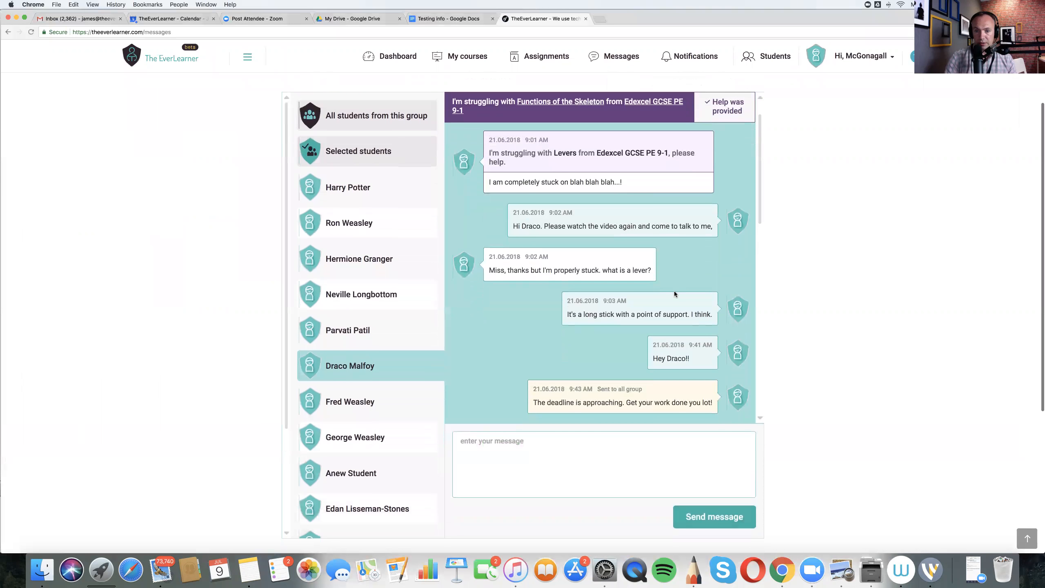
{"action": "scroll", "coordinate": [675, 294], "scroll_direction": "down", "scroll_amount": 2}
{"action": "scroll", "coordinate": [675, 294], "scroll_direction": "down", "scroll_amount": 2}
{"action": "scroll", "coordinate": [496, 330], "scroll_direction": "down", "scroll_amount": 5}
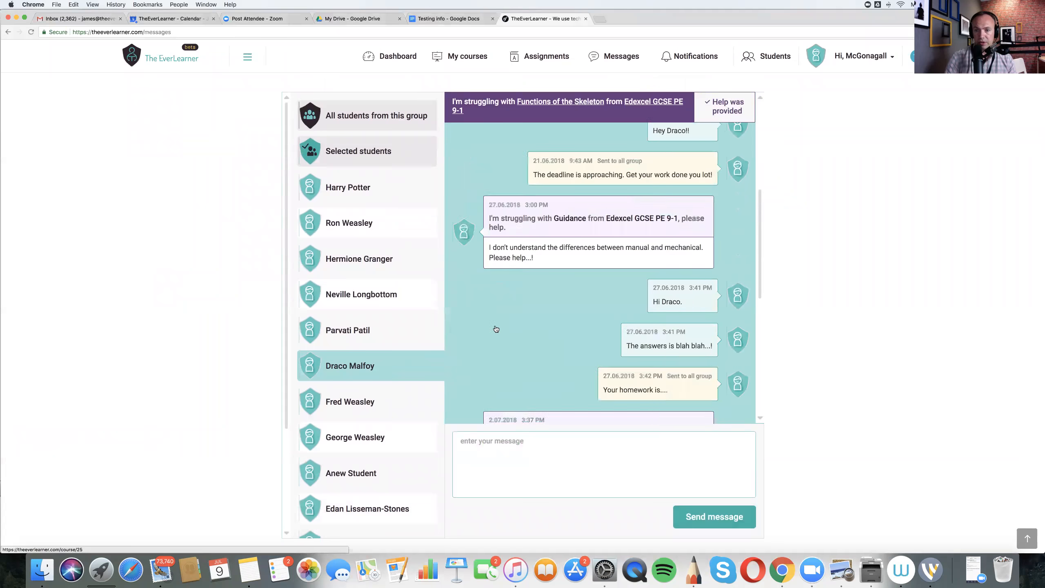
{"action": "scroll", "coordinate": [608, 331], "scroll_direction": "down", "scroll_amount": 1}
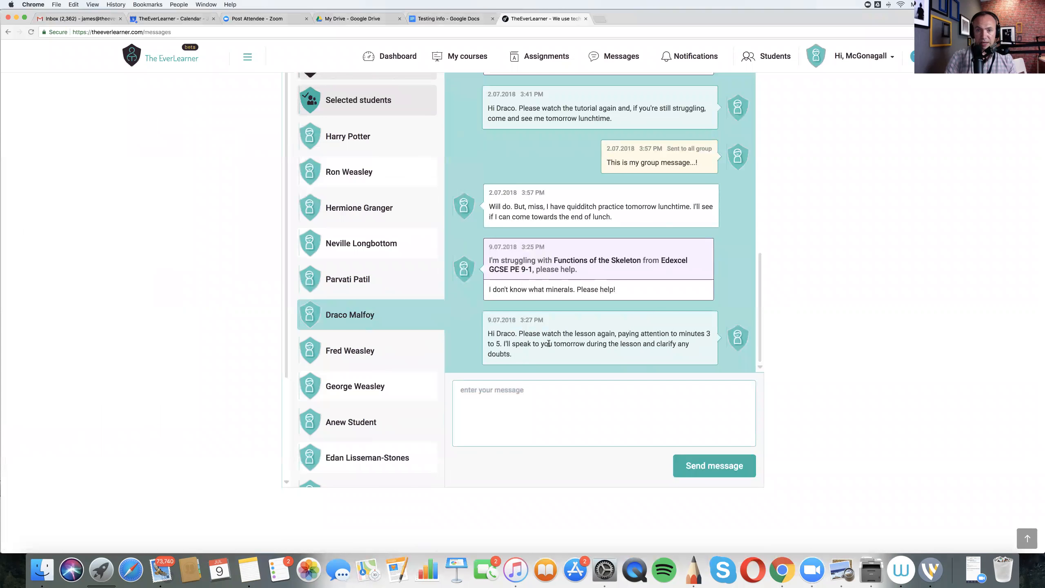
- Send the student the message "Is that okay? Are you still stuck?" and mark the Functions of the Skeleton request as help provided
{"action": "left_click", "coordinate": [504, 389]}
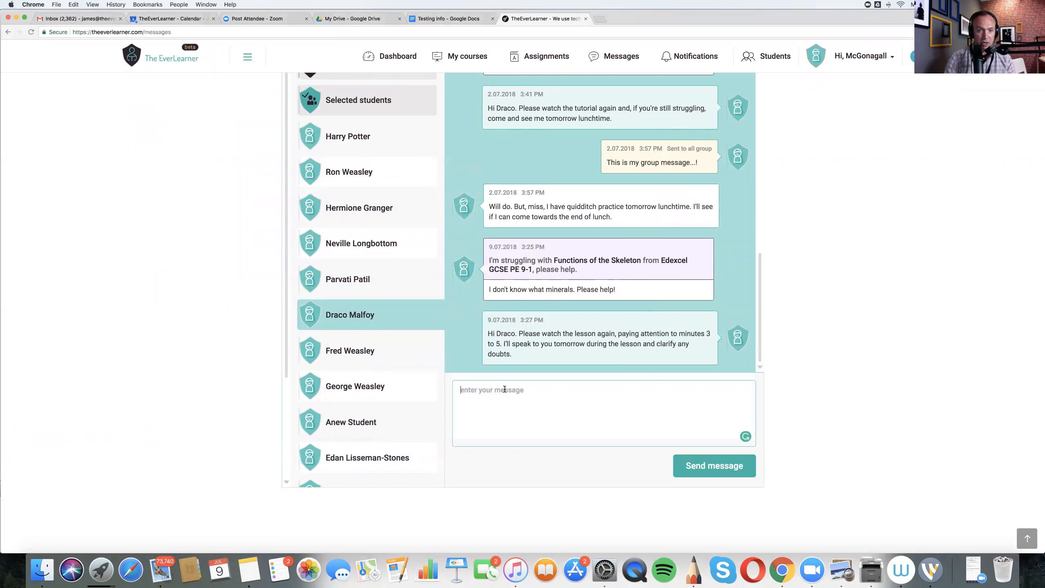
{"action": "type", "text": "Is that oka"}
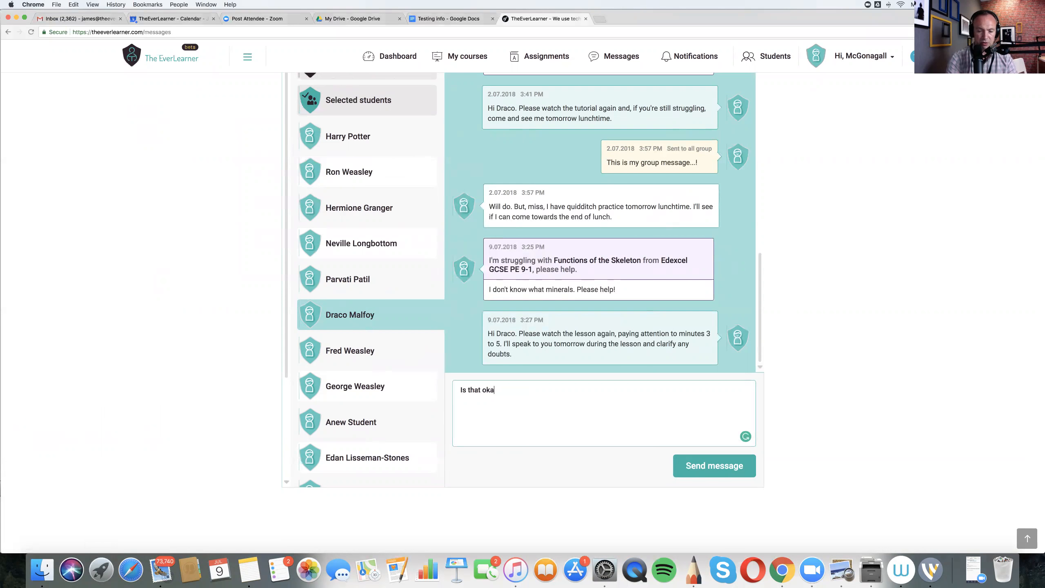
{"action": "type", "text": "y? Are "}
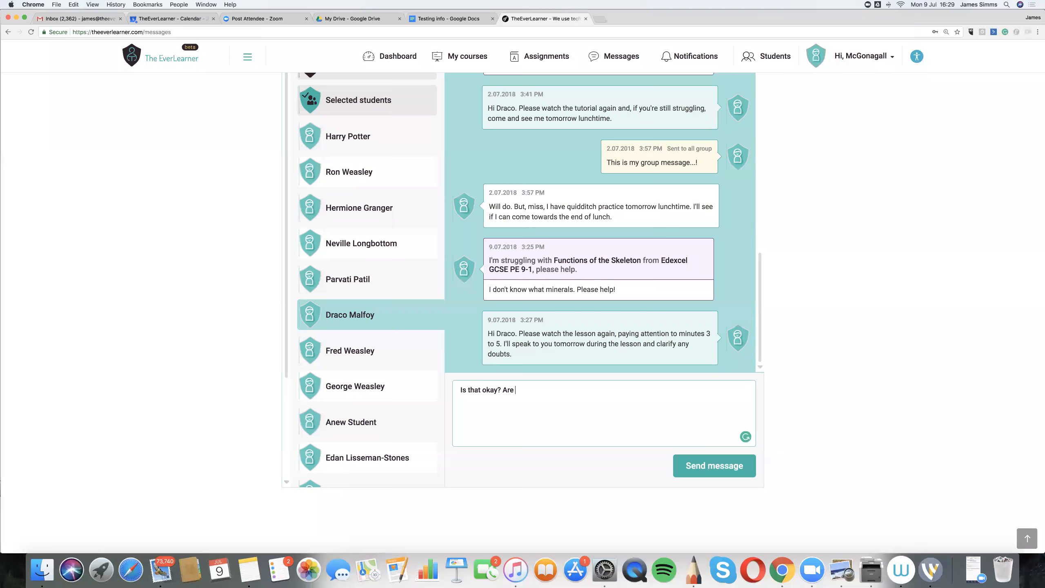
{"action": "type", "text": "you still stuck?"}
{"action": "left_click", "coordinate": [705, 470]}
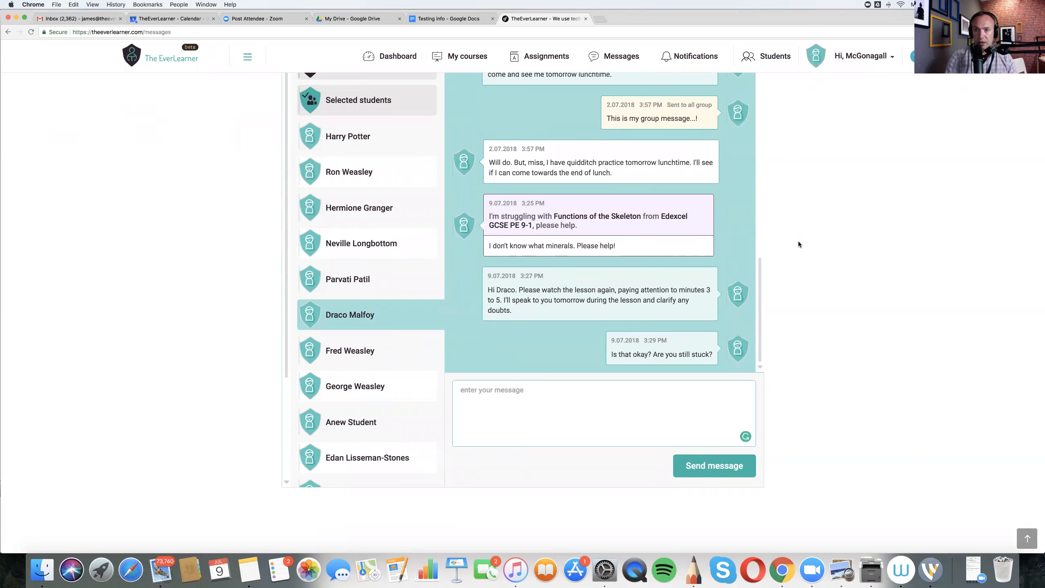
{"action": "scroll", "coordinate": [801, 243], "scroll_direction": "up", "scroll_amount": 3}
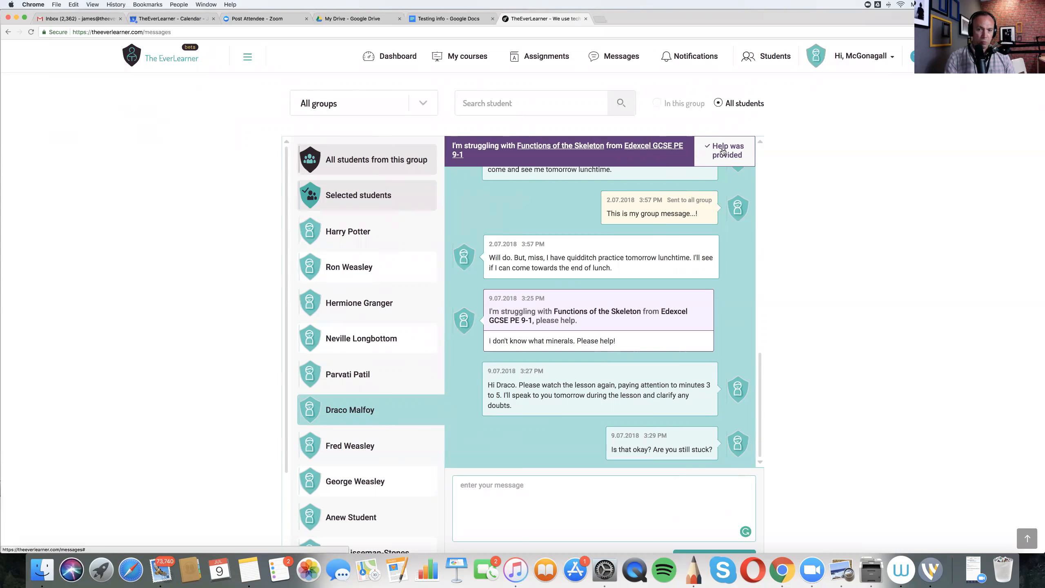
{"action": "left_click", "coordinate": [723, 151]}
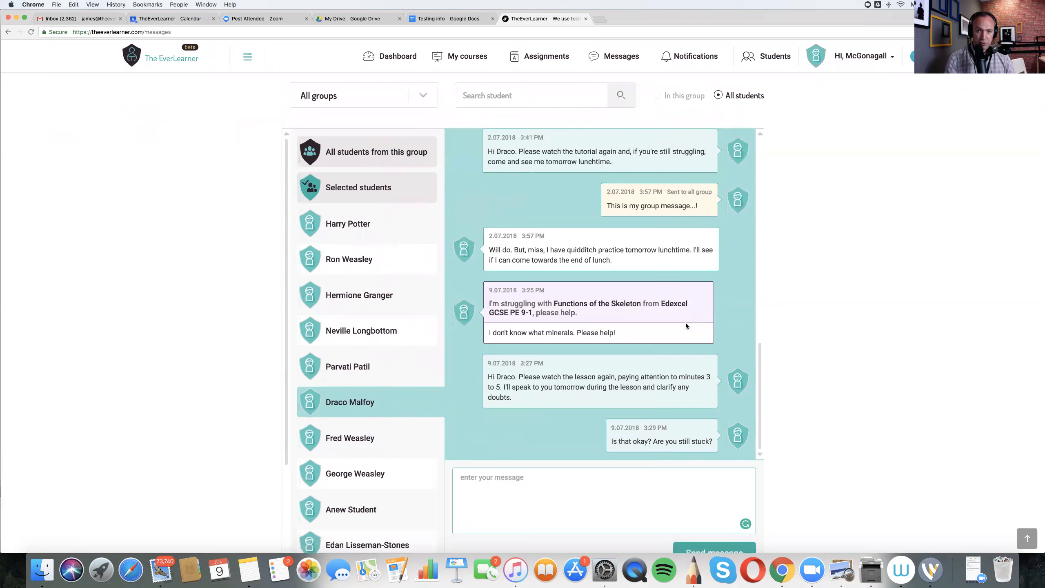
- Filter the messages to the GCSE PE 1 group and choose all students from this group as recipients
{"action": "scroll", "coordinate": [701, 318], "scroll_direction": "down", "scroll_amount": 3}
{"action": "scroll", "coordinate": [359, 219], "scroll_direction": "up", "scroll_amount": 5}
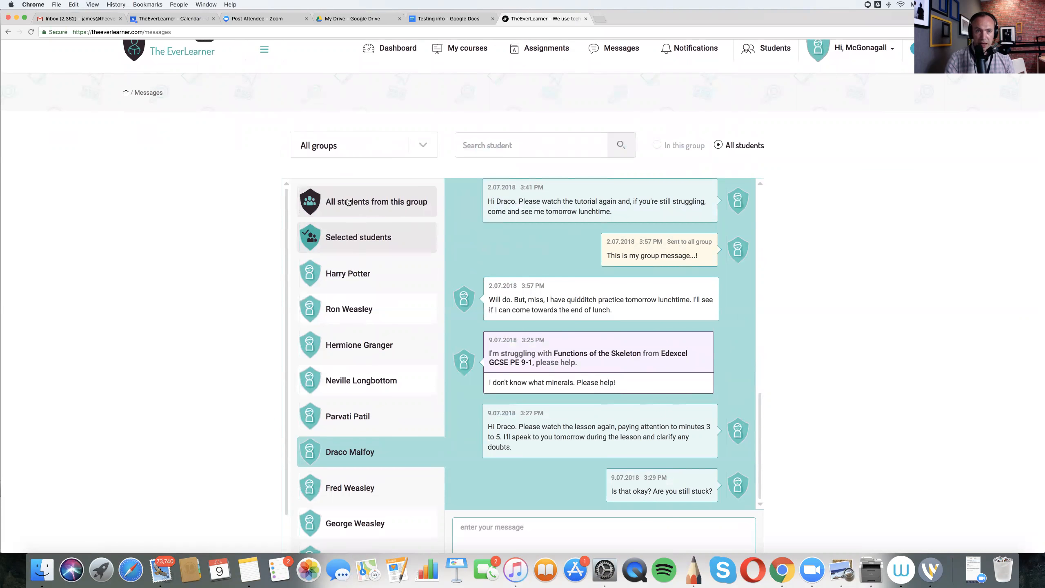
{"action": "left_click", "coordinate": [419, 151]}
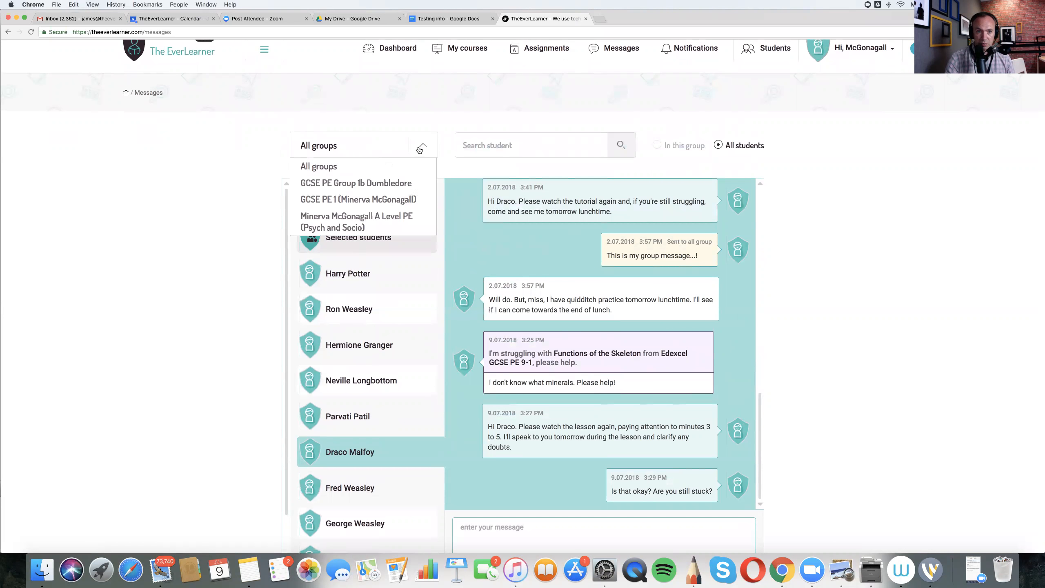
{"action": "left_click", "coordinate": [387, 199]}
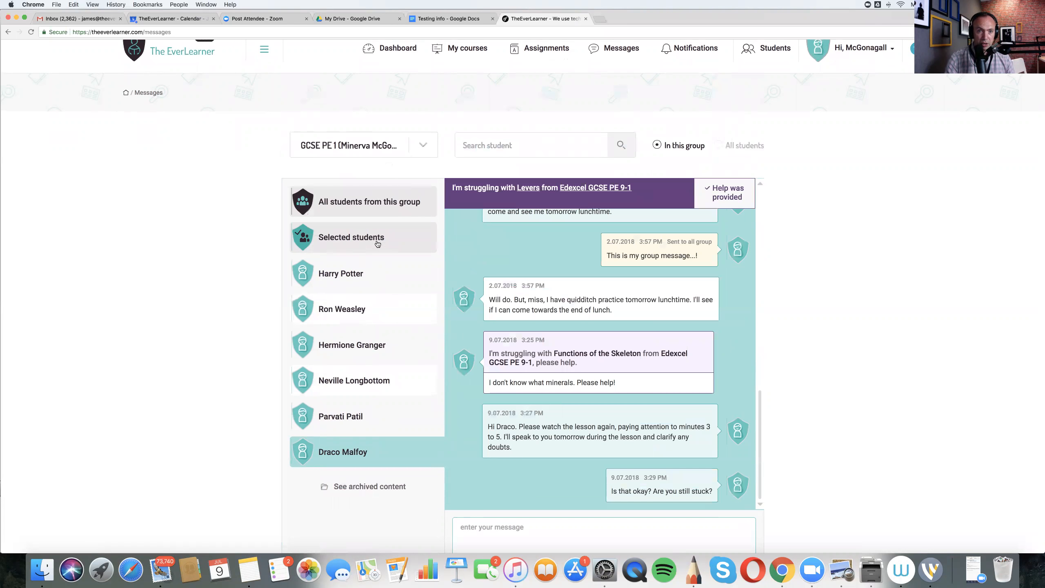
{"action": "left_click", "coordinate": [347, 204]}
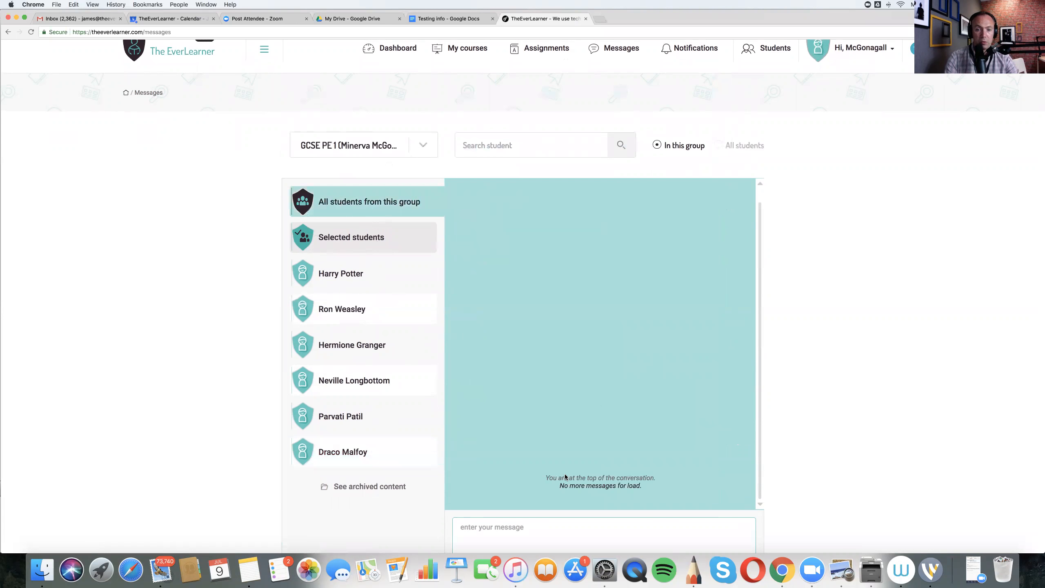
- Send the message "Your homework is...." to the whole GCSE PE 1 group
{"action": "left_click", "coordinate": [526, 527]}
{"action": "scroll", "coordinate": [527, 527], "scroll_direction": "down", "scroll_amount": 3}
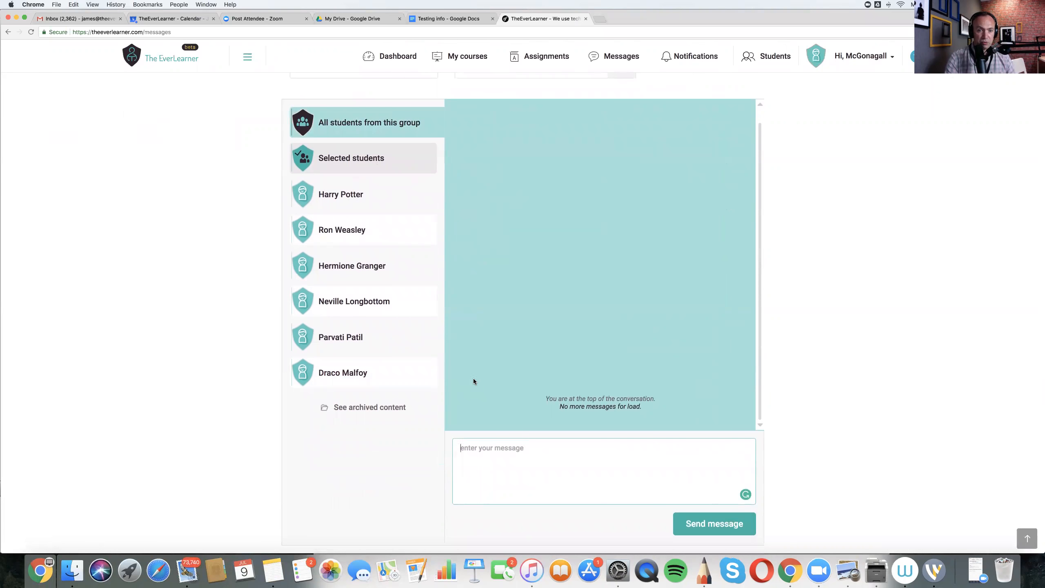
{"action": "type", "text": "Your"}
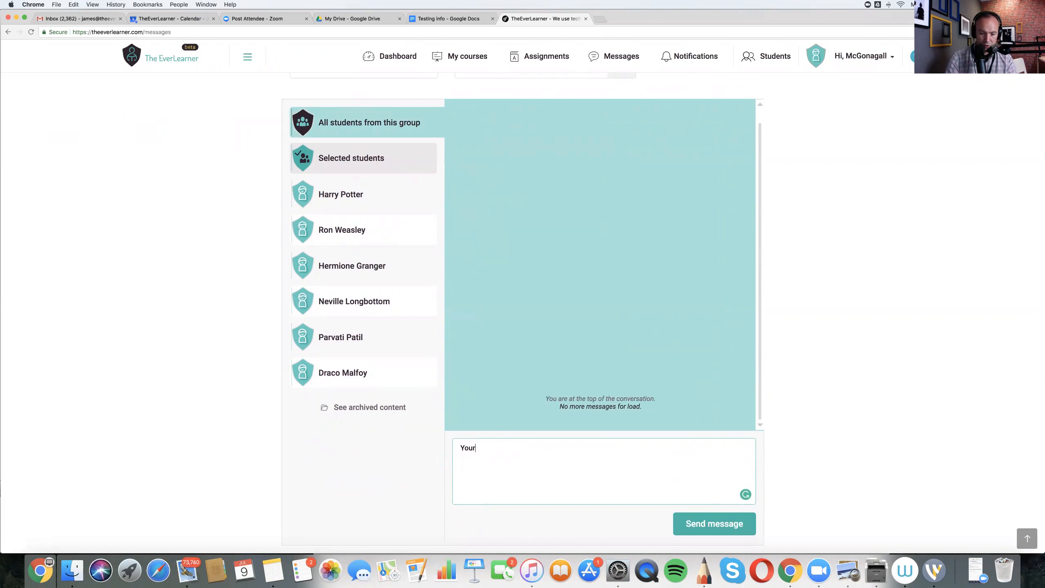
{"action": "type", "text": " homew"}
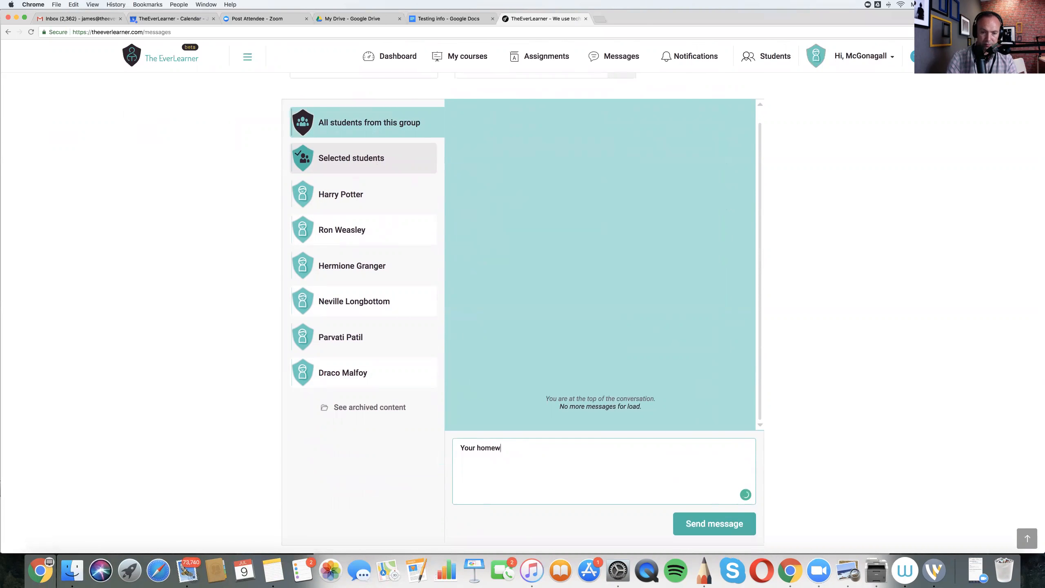
{"action": "type", "text": "ork is...."}
{"action": "left_click", "coordinate": [708, 526]}
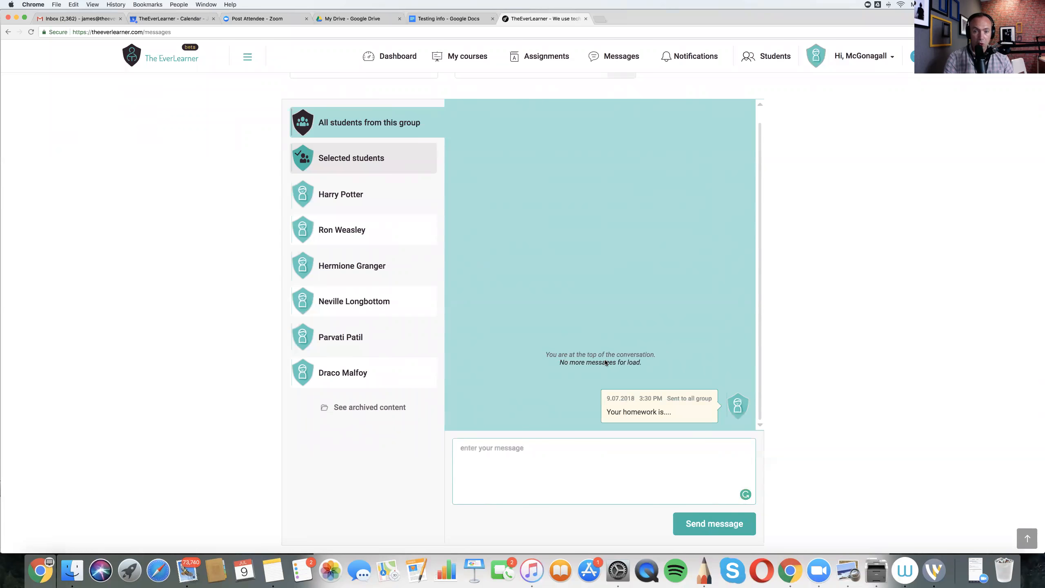
- Open the struggling student's individual conversation and check for the group homework message at its end
{"action": "left_click", "coordinate": [334, 371]}
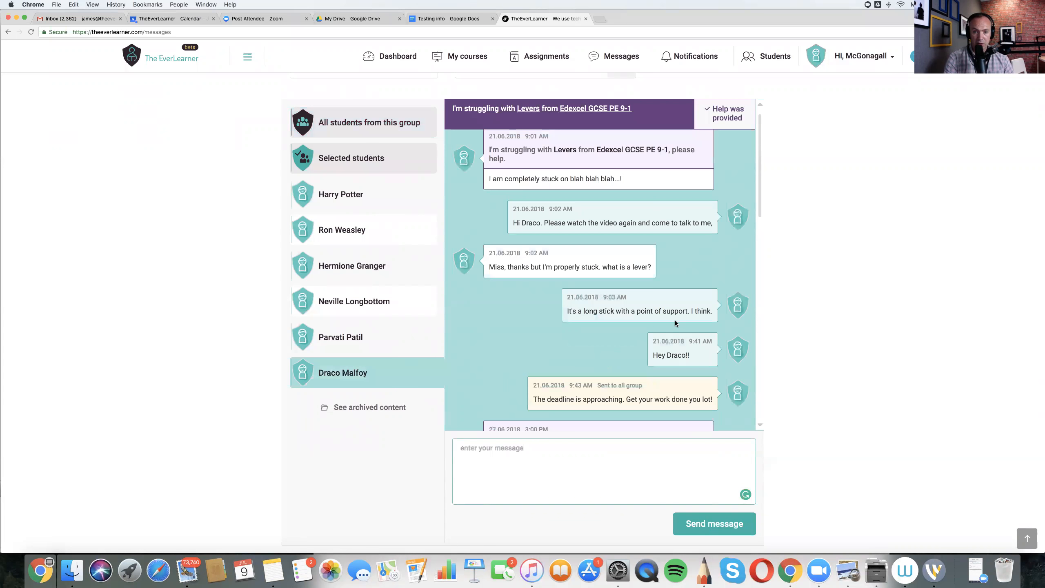
{"action": "scroll", "coordinate": [668, 266], "scroll_direction": "down", "scroll_amount": 5}
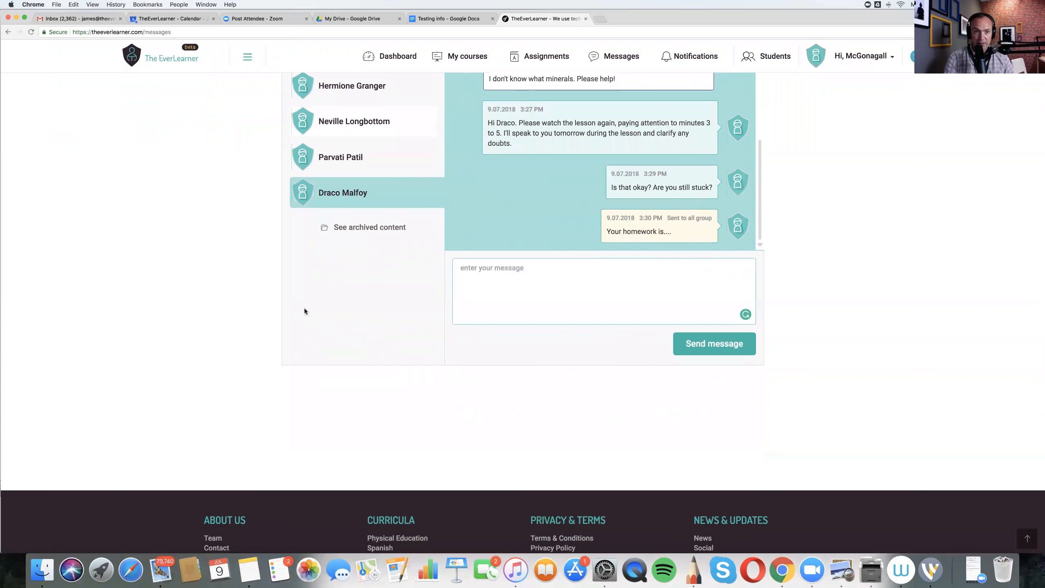
{"action": "scroll", "coordinate": [261, 320], "scroll_direction": "up", "scroll_amount": 6}
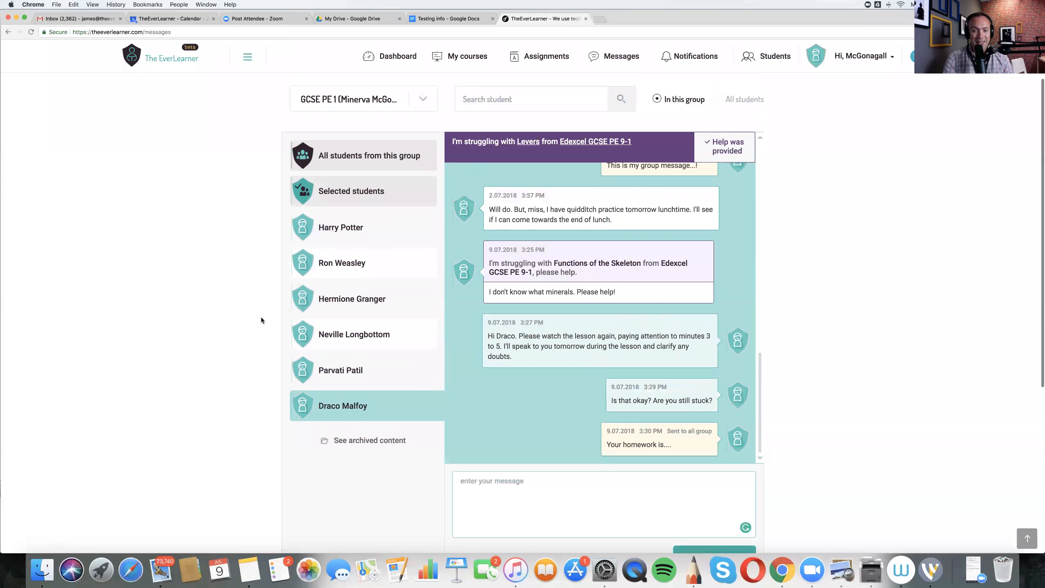
{"action": "scroll", "coordinate": [262, 320], "scroll_direction": "up", "scroll_amount": 1}
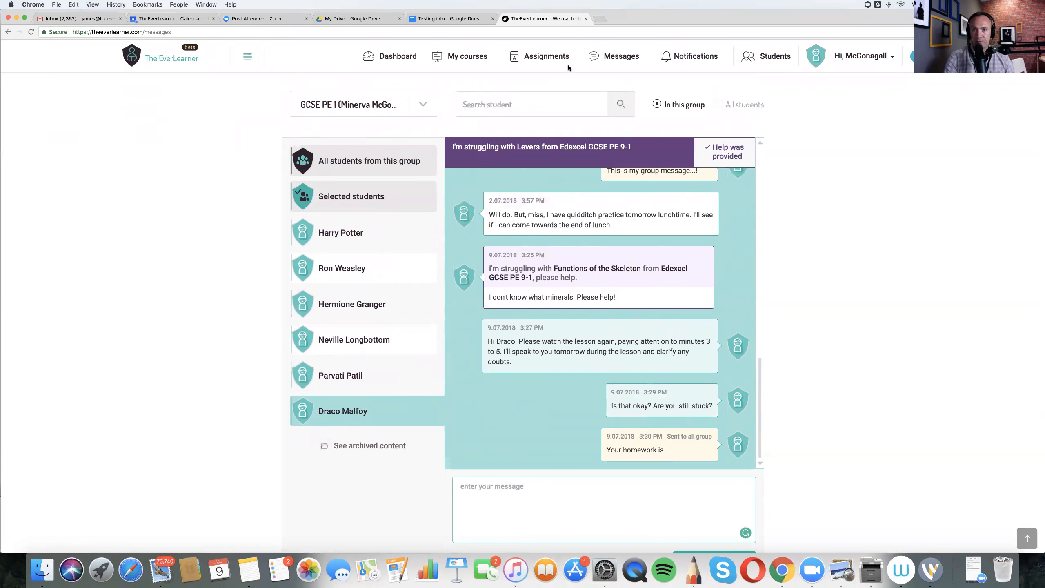
- Go to the assignments page and start a new assignment of the Watch Lessons type
{"action": "left_click", "coordinate": [548, 65]}
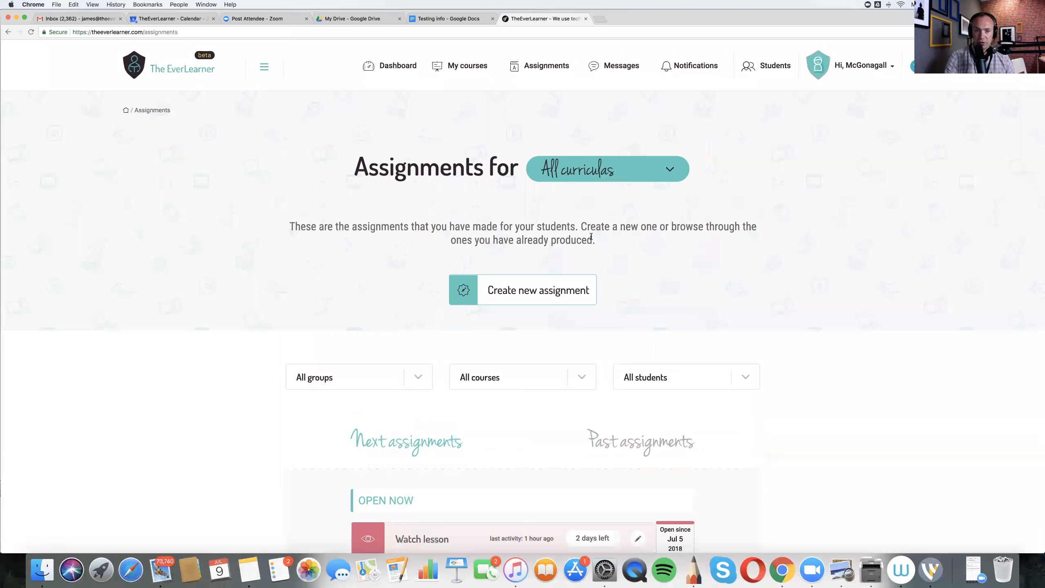
{"action": "scroll", "coordinate": [652, 258], "scroll_direction": "down", "scroll_amount": 2}
{"action": "scroll", "coordinate": [652, 258], "scroll_direction": "up", "scroll_amount": 2}
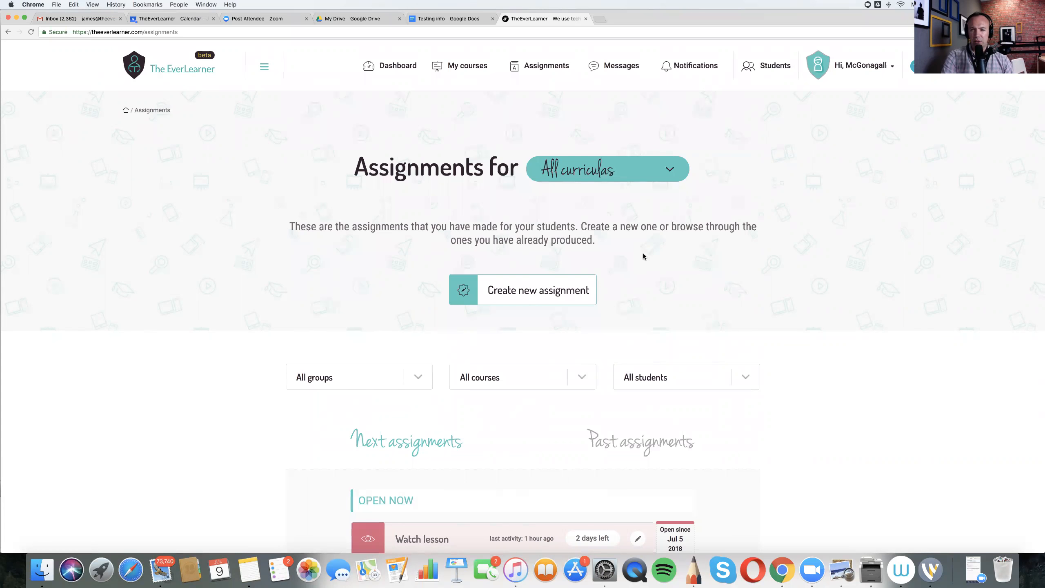
{"action": "left_click", "coordinate": [478, 297]}
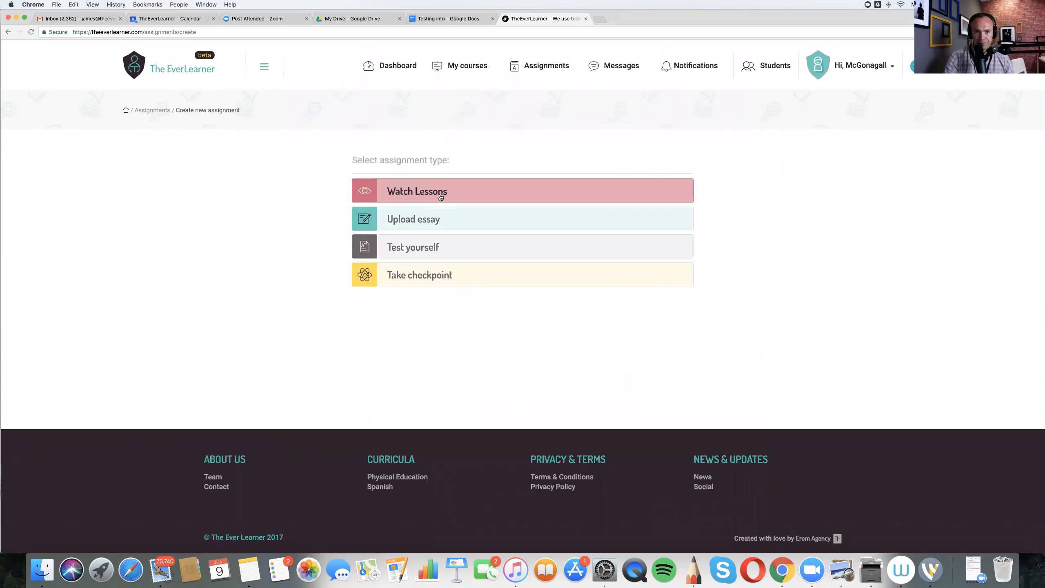
{"action": "left_click", "coordinate": [440, 197]}
- Assign it to the GCSE PE 1 group and choose Edexcel GCSE PE 9-1 as the course
{"action": "left_click", "coordinate": [501, 289]}
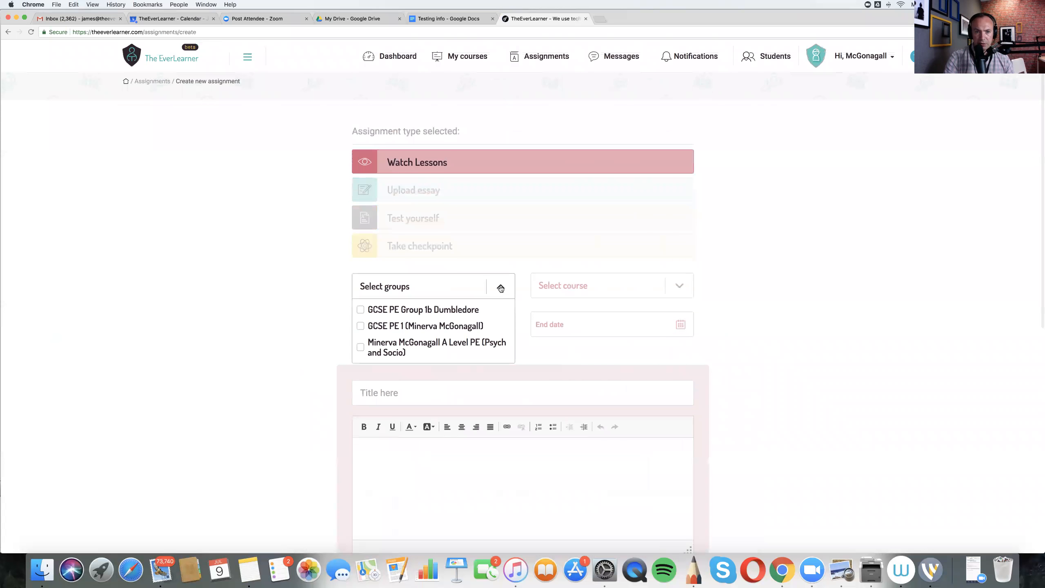
{"action": "left_click", "coordinate": [388, 327]}
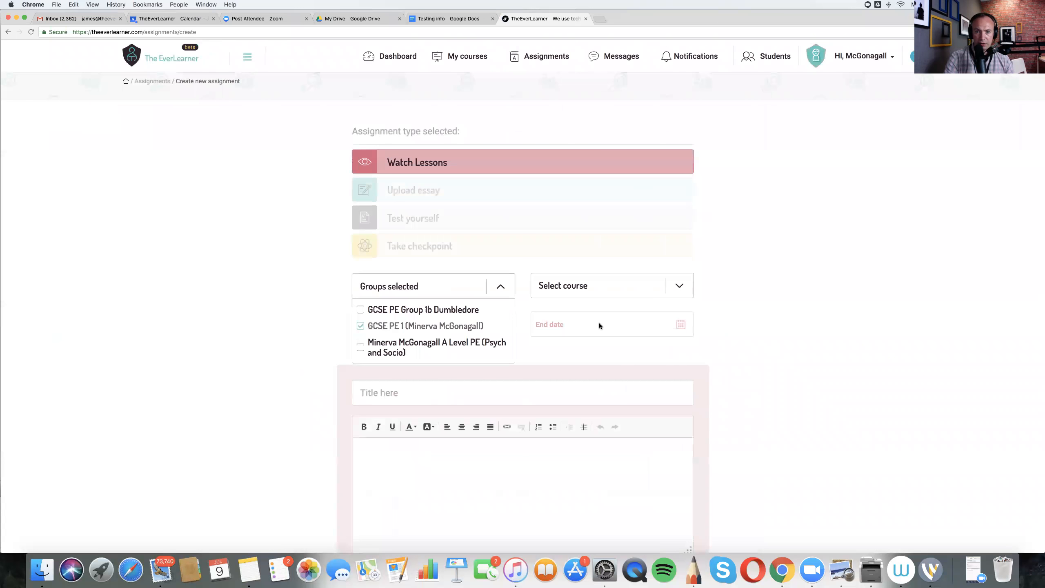
{"action": "left_click", "coordinate": [679, 286]}
{"action": "left_click", "coordinate": [579, 325]}
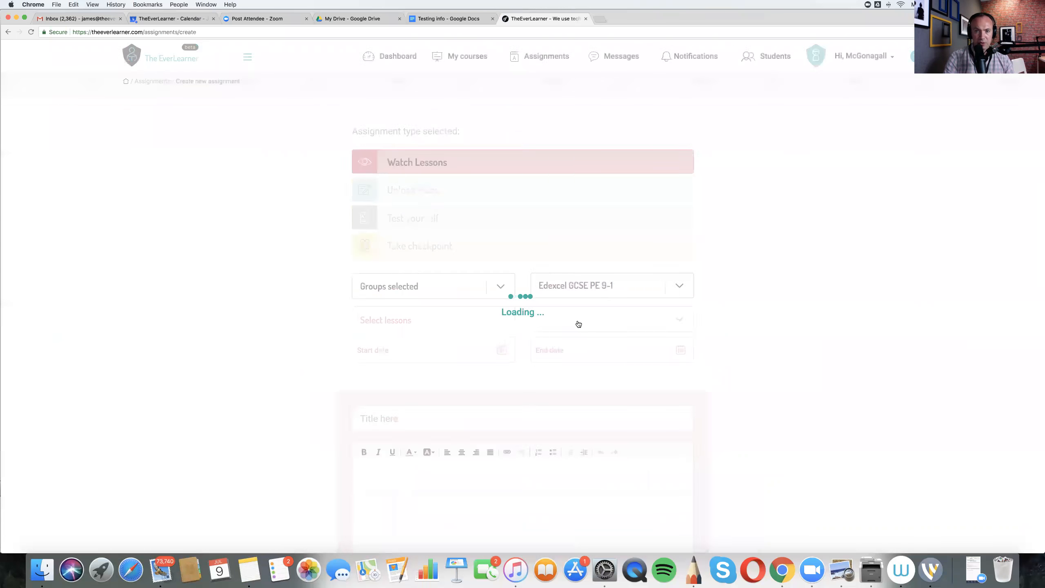
- Select the lessons Functions of the Cardiovascular System, Structure of the Cardiovascular System, and Graphical Representations of HR, SV and Q
{"action": "left_click", "coordinate": [677, 323]}
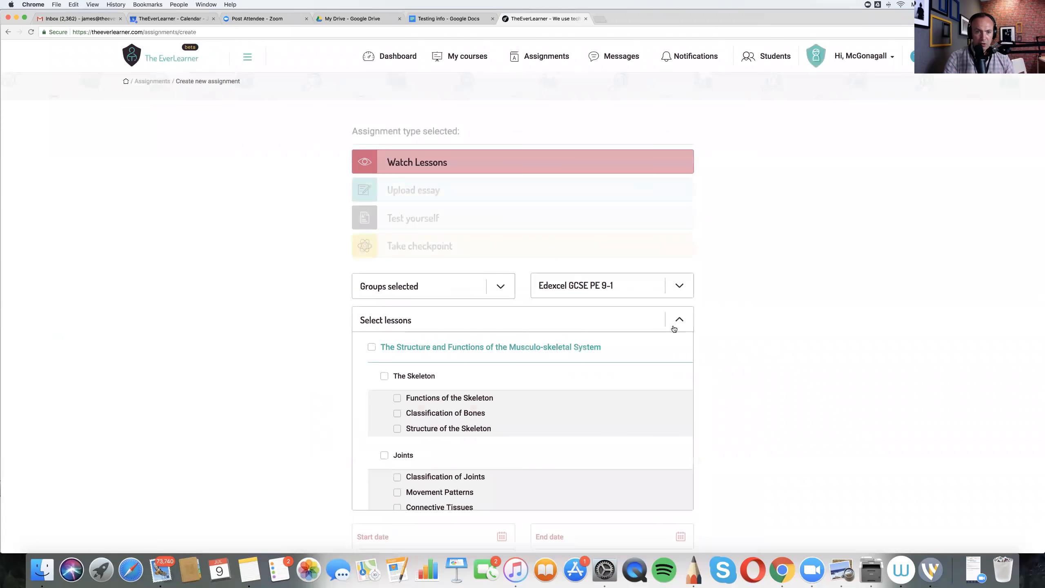
{"action": "scroll", "coordinate": [458, 405], "scroll_direction": "down", "scroll_amount": 5}
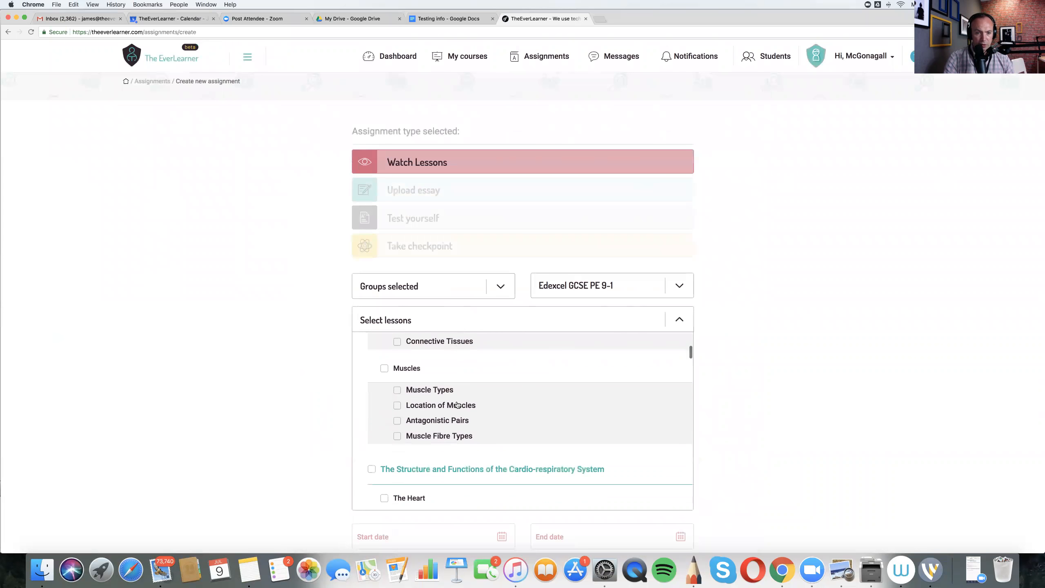
{"action": "scroll", "coordinate": [458, 405], "scroll_direction": "down", "scroll_amount": 4}
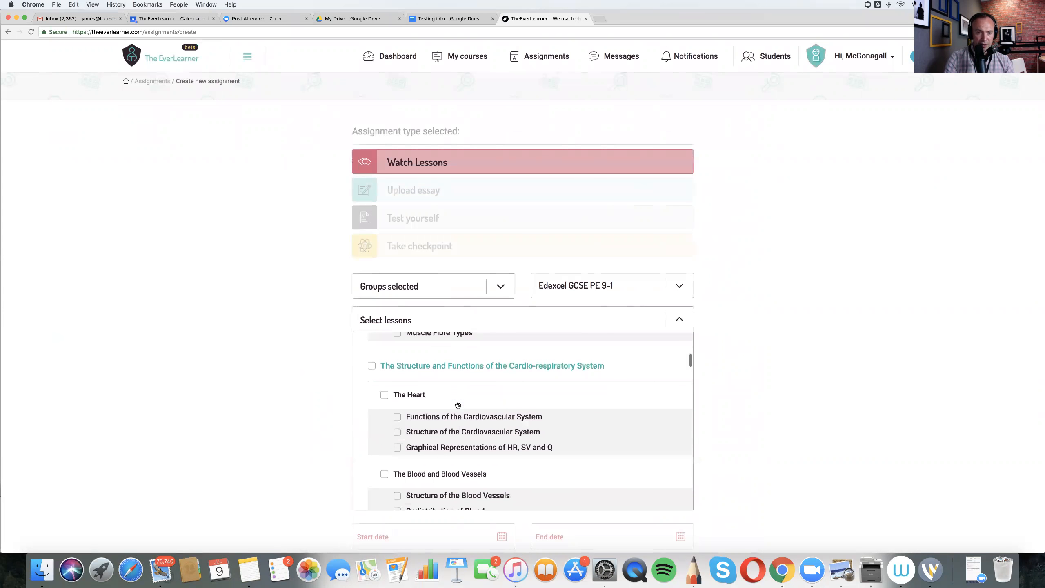
{"action": "left_click", "coordinate": [398, 418]}
{"action": "left_click", "coordinate": [398, 433]}
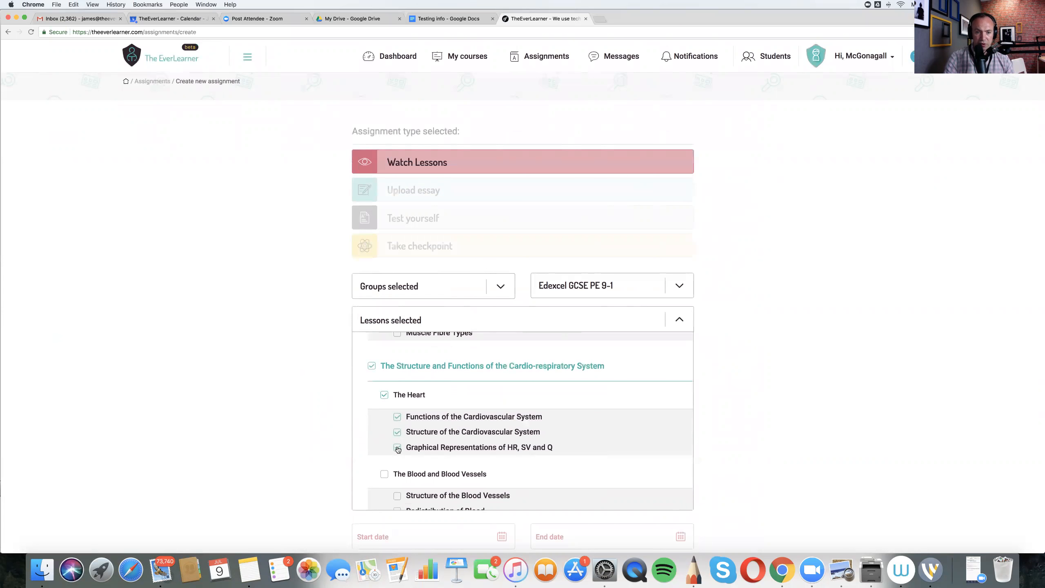
{"action": "left_click", "coordinate": [305, 410]}
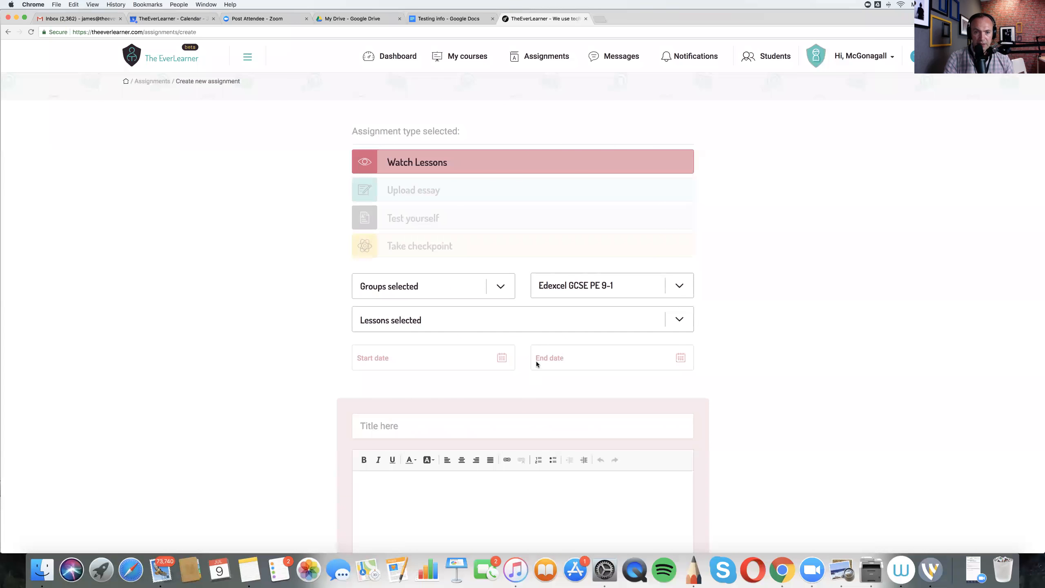
- Set the assignment's start date to the current date and time, 09/07/2018 04:31 PM
{"action": "left_click", "coordinate": [502, 359]}
{"action": "scroll", "coordinate": [415, 491], "scroll_direction": "down", "scroll_amount": 2}
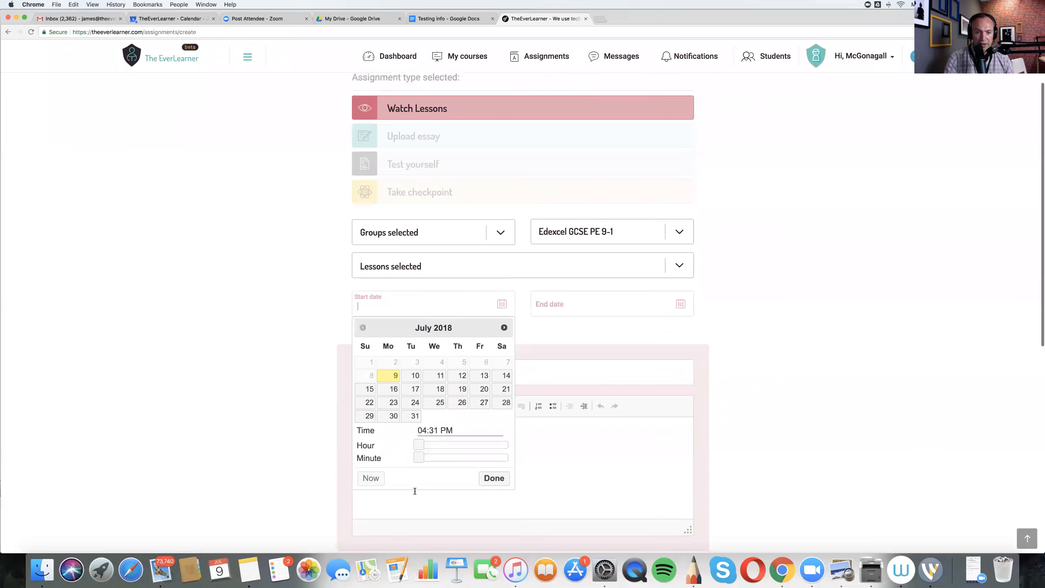
{"action": "left_click", "coordinate": [371, 459]}
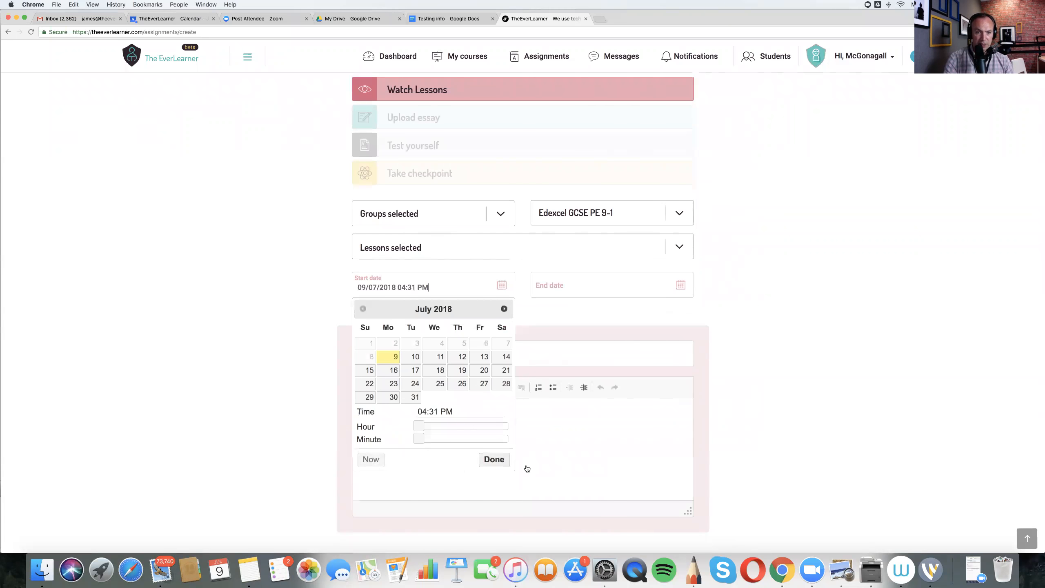
- Set the assignment's end date to 16/07/2018 04:30 PM
{"action": "left_click", "coordinate": [497, 461]}
{"action": "left_click", "coordinate": [678, 294]}
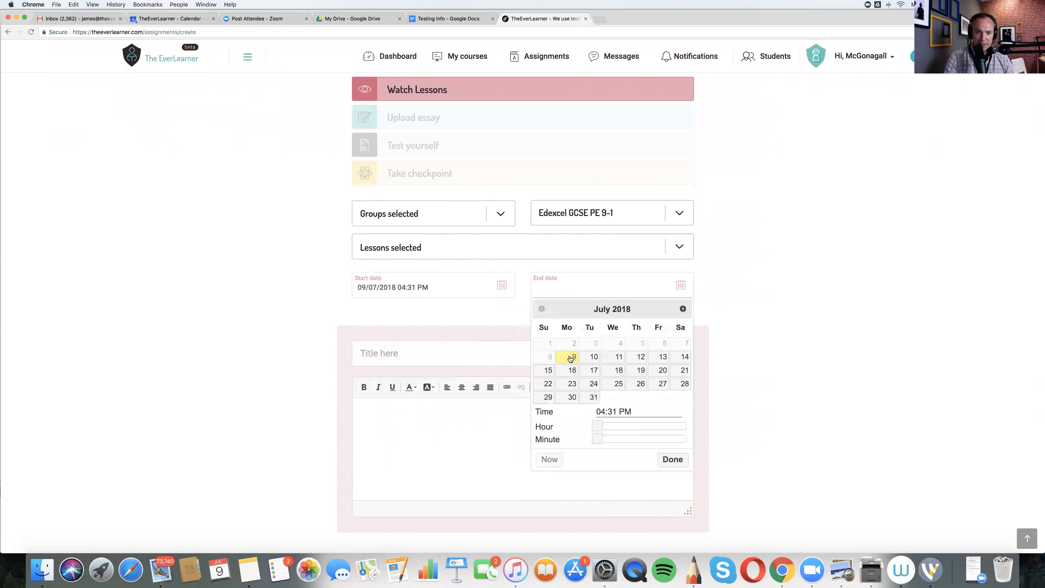
{"action": "left_click", "coordinate": [573, 371]}
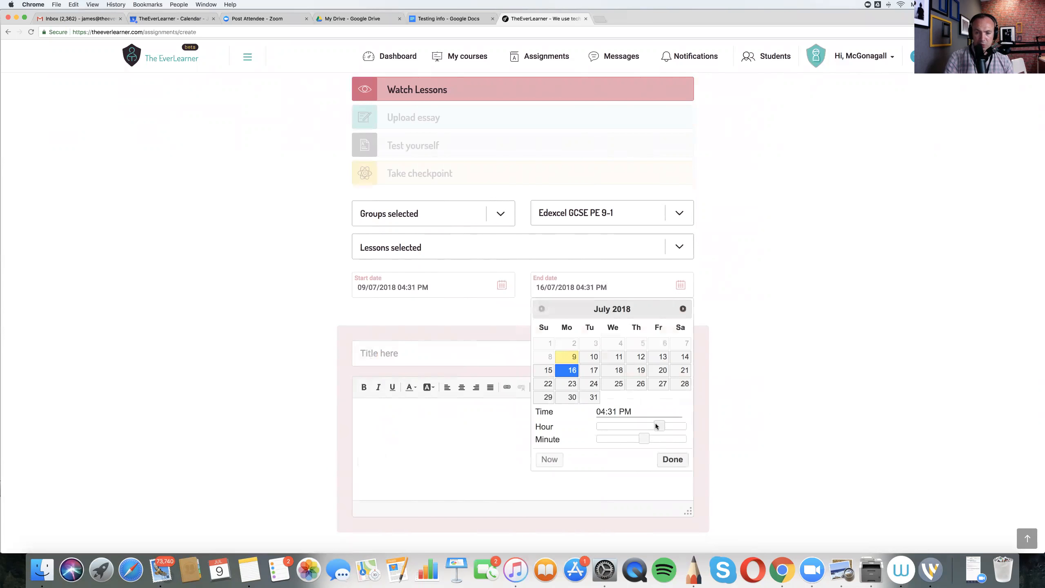
{"action": "left_click_drag", "start_coordinate": [643, 439], "coordinate": [642, 438]}
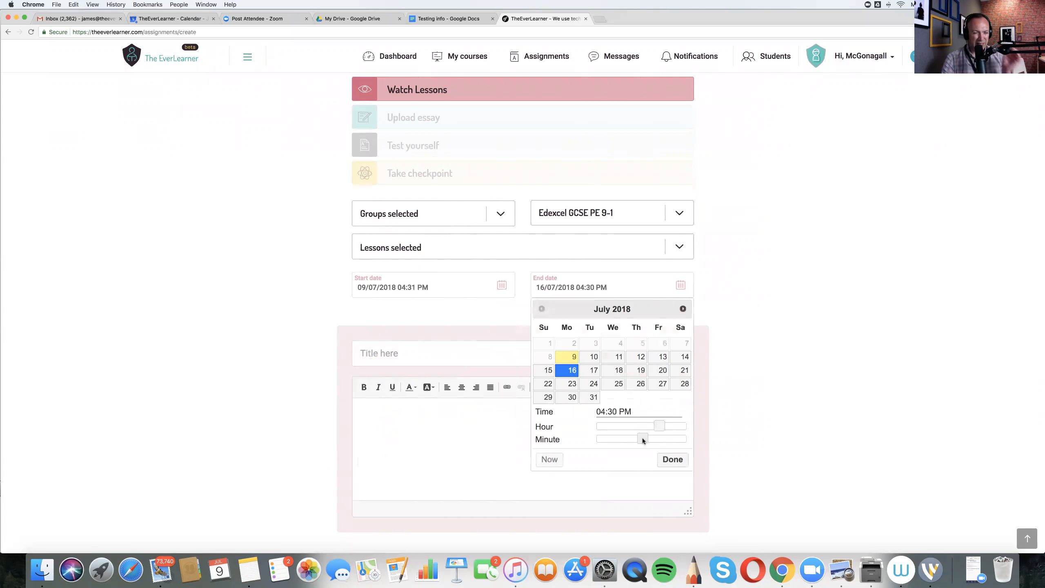
{"action": "left_click", "coordinate": [678, 462]}
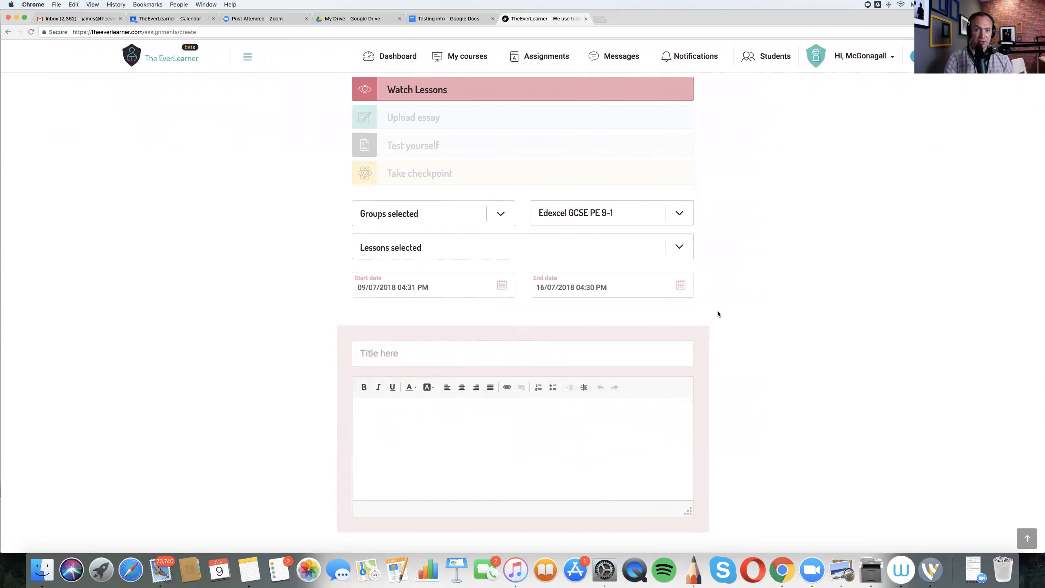
- Title the assignment "Watch the three CV system videos"
{"action": "scroll", "coordinate": [717, 311], "scroll_direction": "up", "scroll_amount": 2}
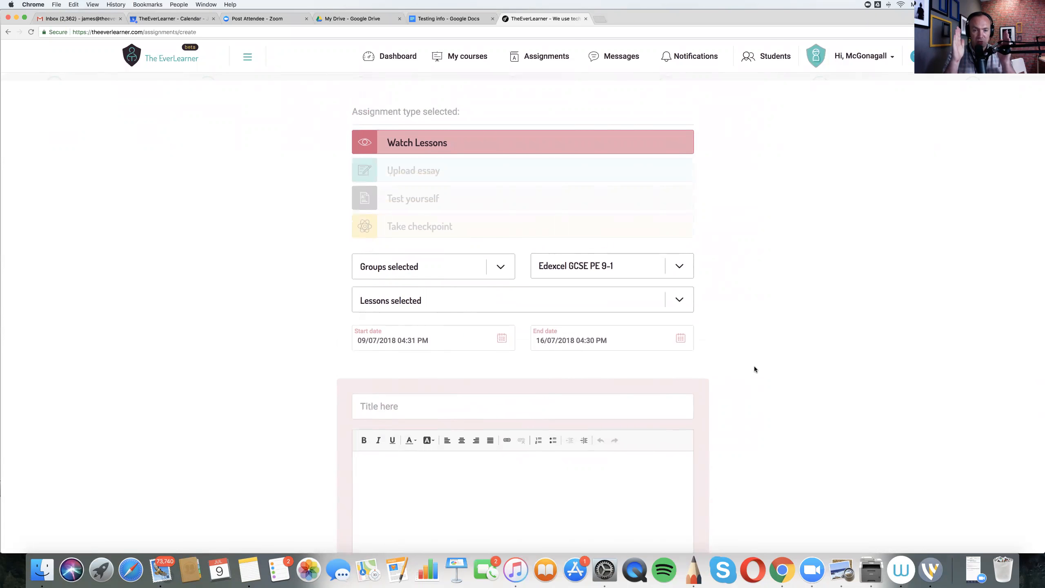
{"action": "type", "text": "Watch the three CV sy"}
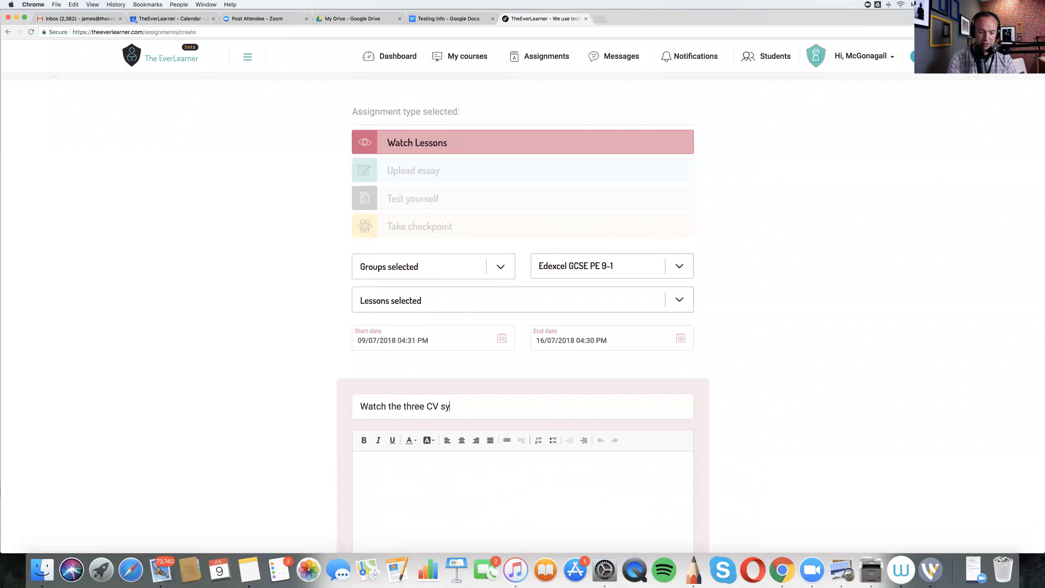
{"action": "type", "text": "stem videos"}
- Write the instructions "Make excellent notes." and, as a second paragraph, "There will be a test on Monday next week."
{"action": "key", "text": "Tab"}
{"action": "type", "text": "Make ed"}
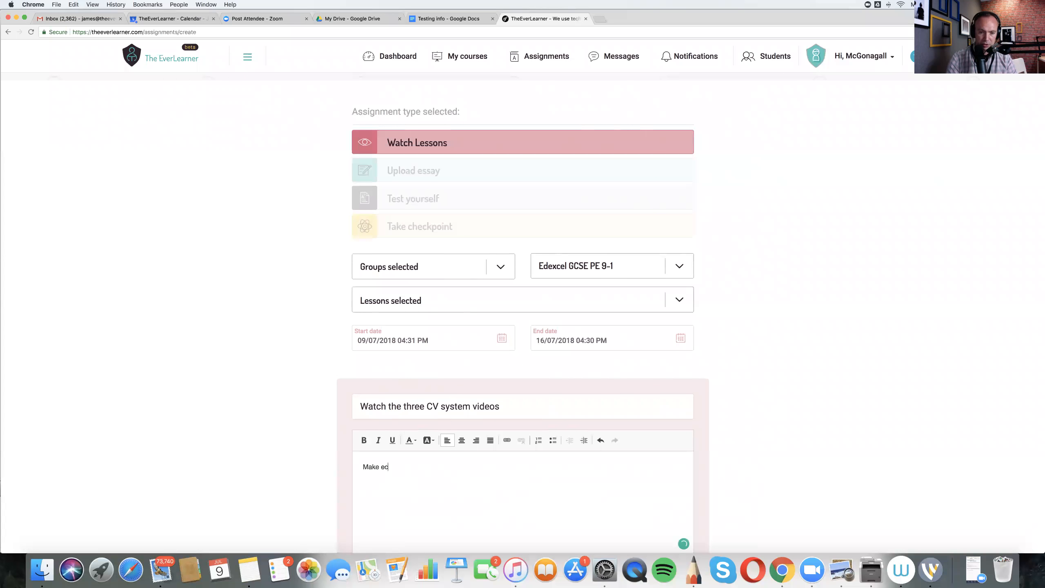
{"action": "type", "text": "cellent notes."}
{"action": "type", "text": "Th"}
{"action": "type", "text": "ere will be a te"}
{"action": "type", "text": "st on "}
{"action": "type", "text": "Monday ne"}
{"action": "type", "text": "w"}
{"action": "key", "text": "BackSpace"}
{"action": "type", "text": "xt week"}
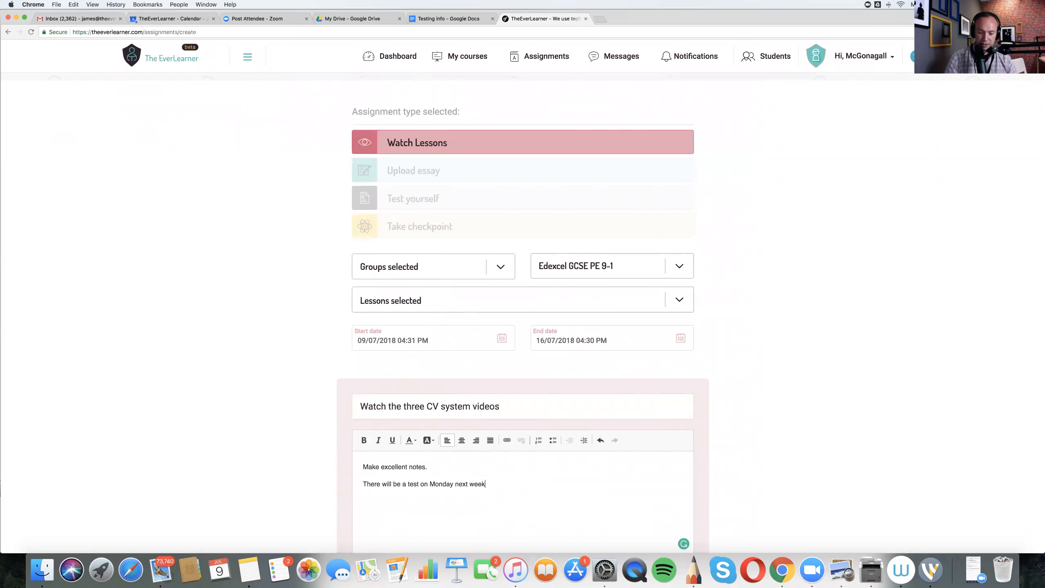
{"action": "type", "text": "."}
- Mark the assignment as Mandatory
{"action": "scroll", "coordinate": [284, 404], "scroll_direction": "down", "scroll_amount": 6}
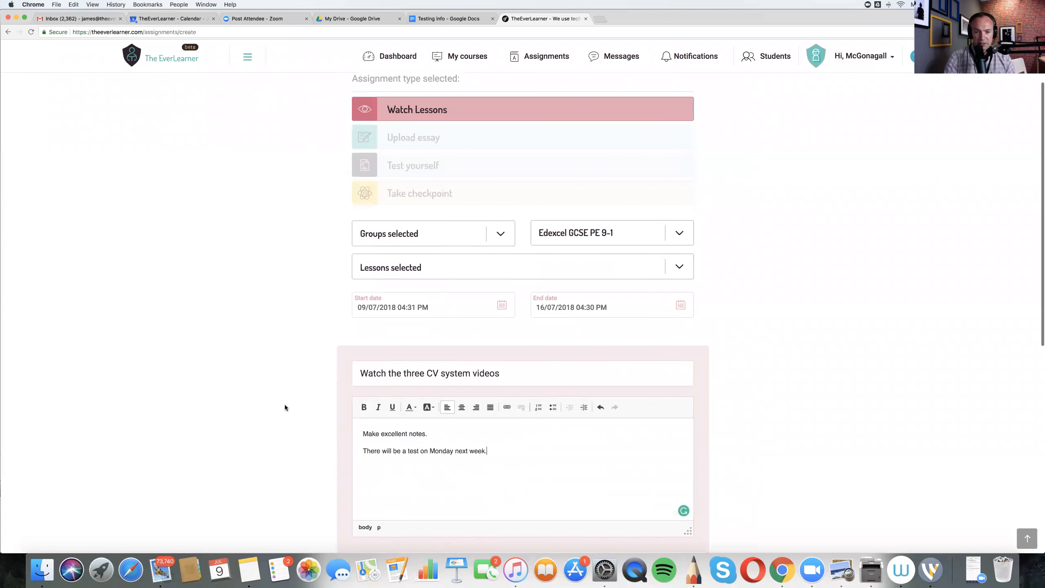
{"action": "scroll", "coordinate": [261, 408], "scroll_direction": "down", "scroll_amount": 1}
{"action": "left_click", "coordinate": [498, 331]}
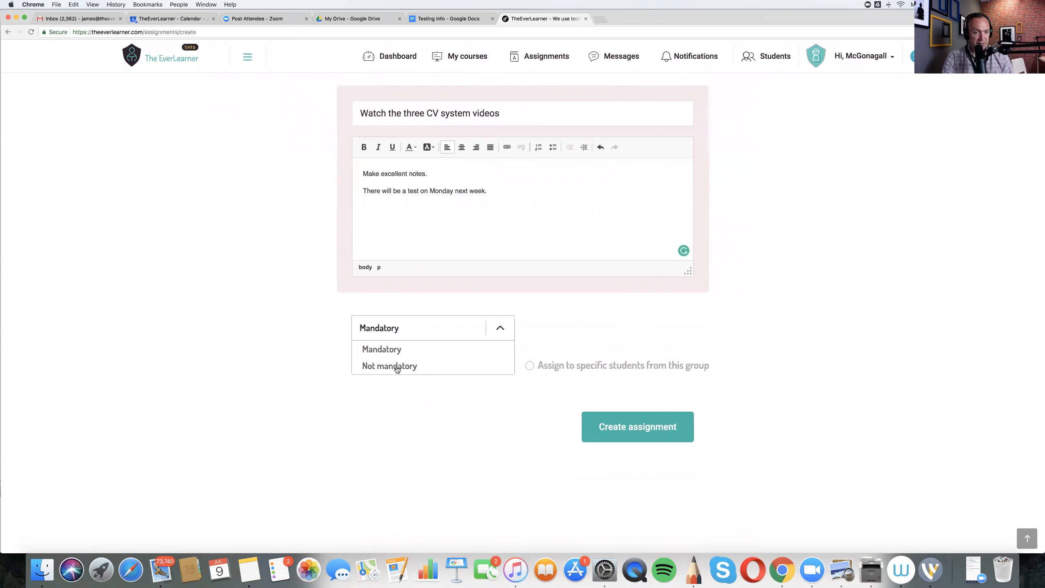
{"action": "left_click", "coordinate": [382, 350]}
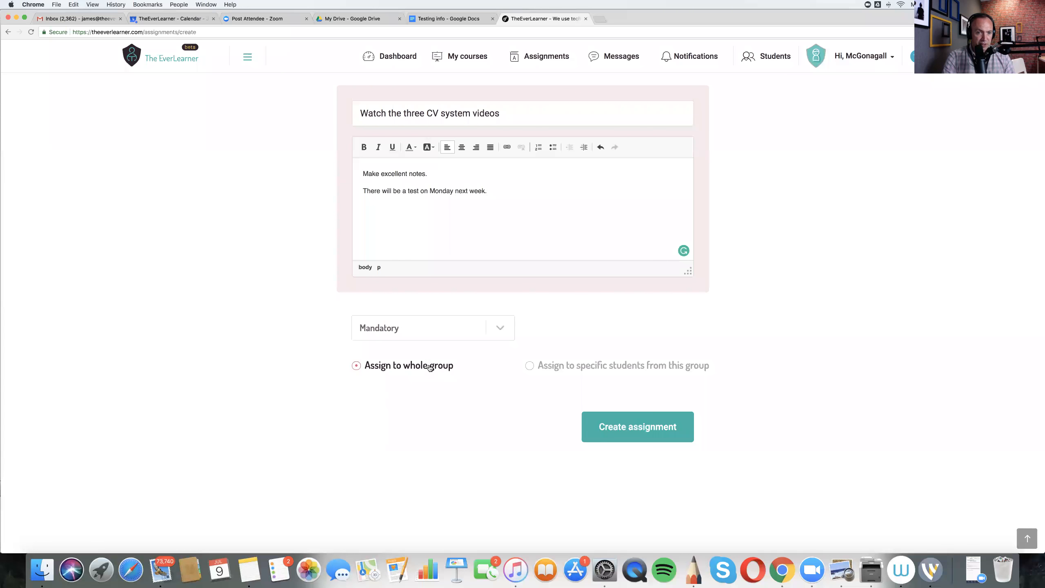
- Assign it only to specific students, the first two and the last one listed in the group, and create the assignment
{"action": "left_click", "coordinate": [533, 367]}
{"action": "scroll", "coordinate": [539, 370], "scroll_direction": "down", "scroll_amount": 2}
{"action": "scroll", "coordinate": [535, 369], "scroll_direction": "down", "scroll_amount": 2}
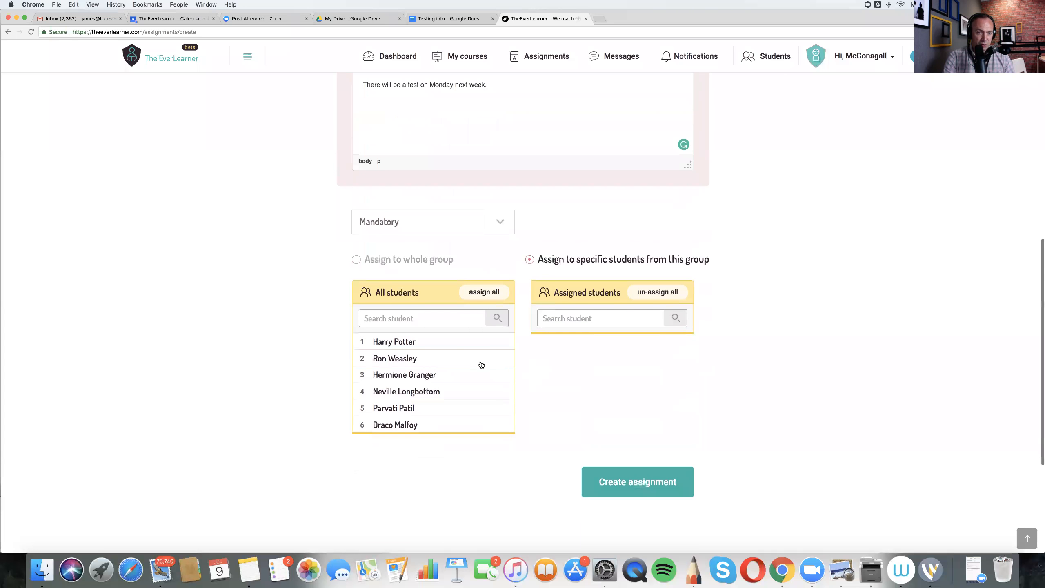
{"action": "left_click", "coordinate": [405, 343]}
{"action": "left_click", "coordinate": [406, 345]}
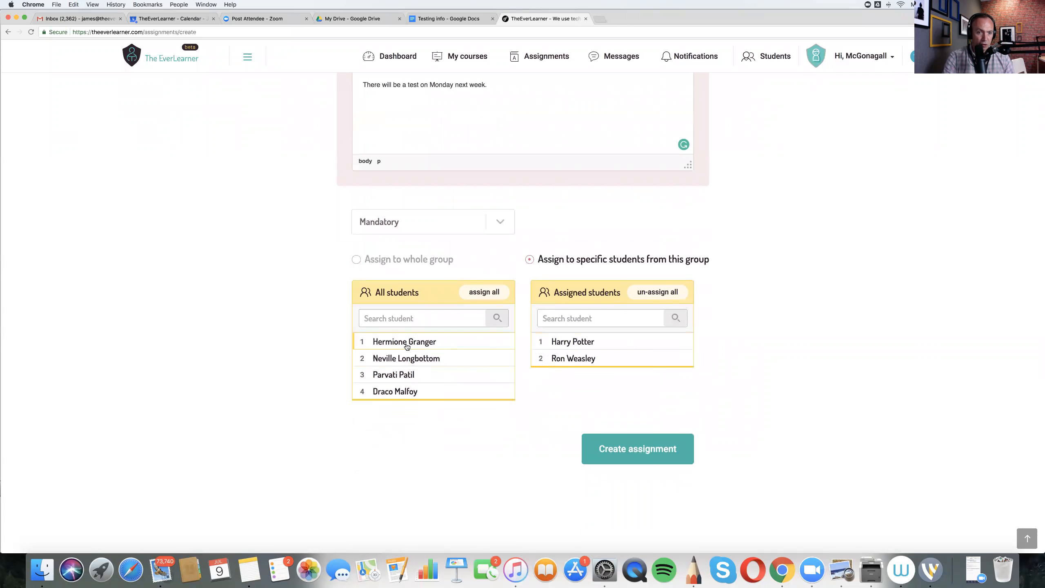
{"action": "left_click", "coordinate": [405, 393]}
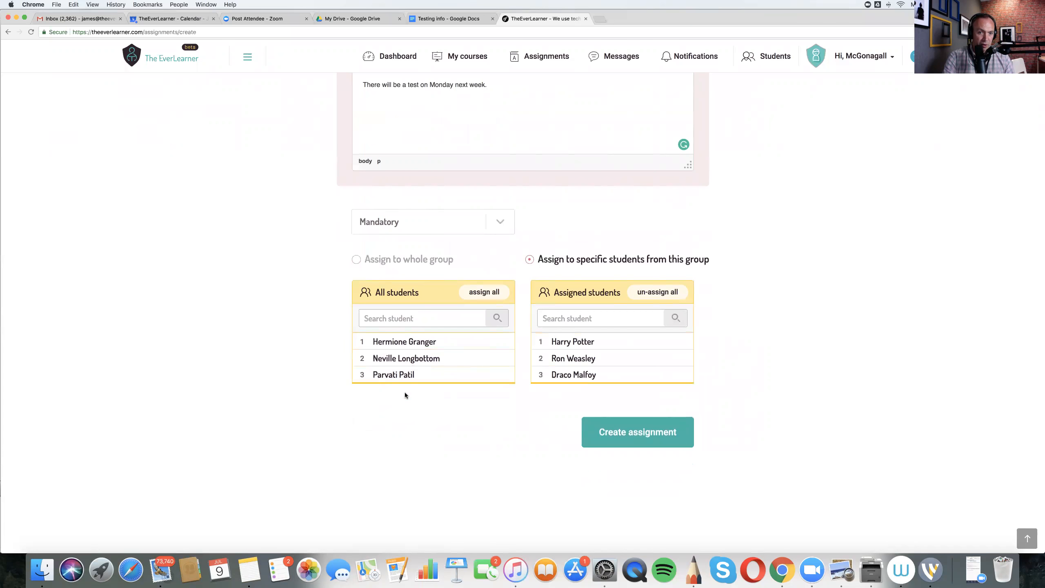
{"action": "left_click", "coordinate": [357, 260]}
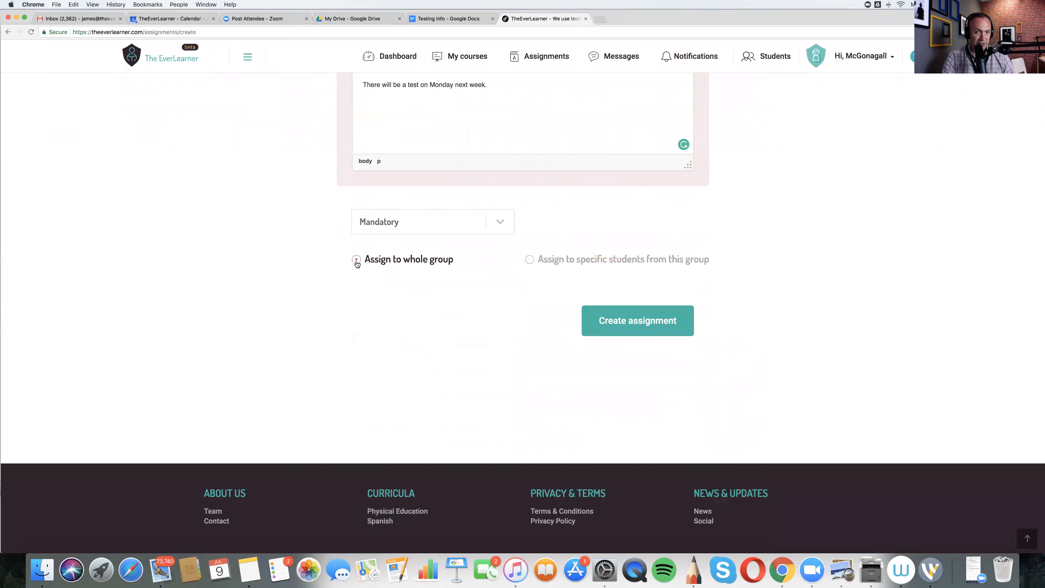
{"action": "left_click", "coordinate": [535, 262]}
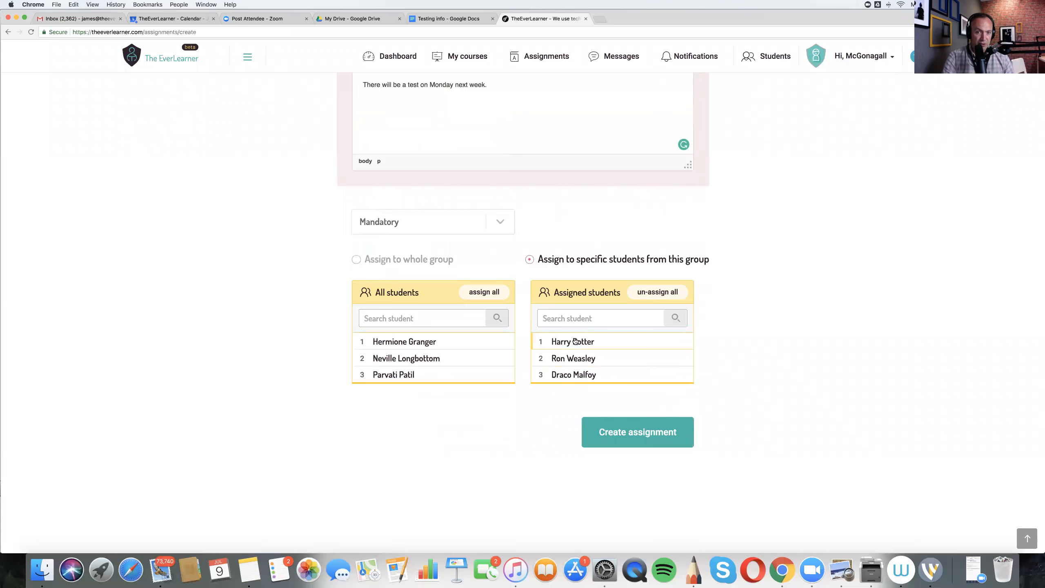
{"action": "left_click", "coordinate": [624, 434]}
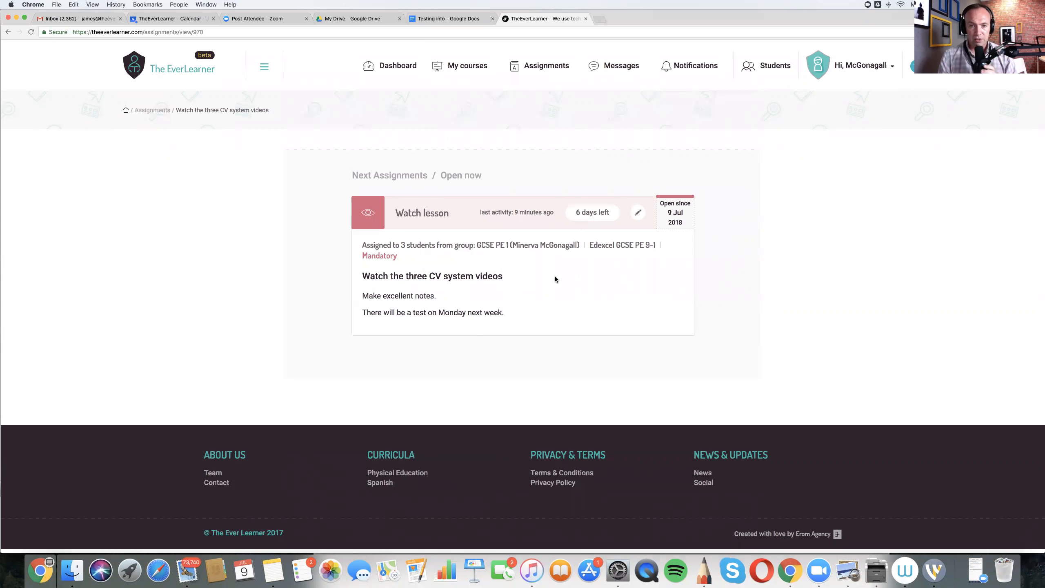
- Go back to the assignments page and start a new assignment of the Test yourself type
{"action": "left_click", "coordinate": [536, 65]}
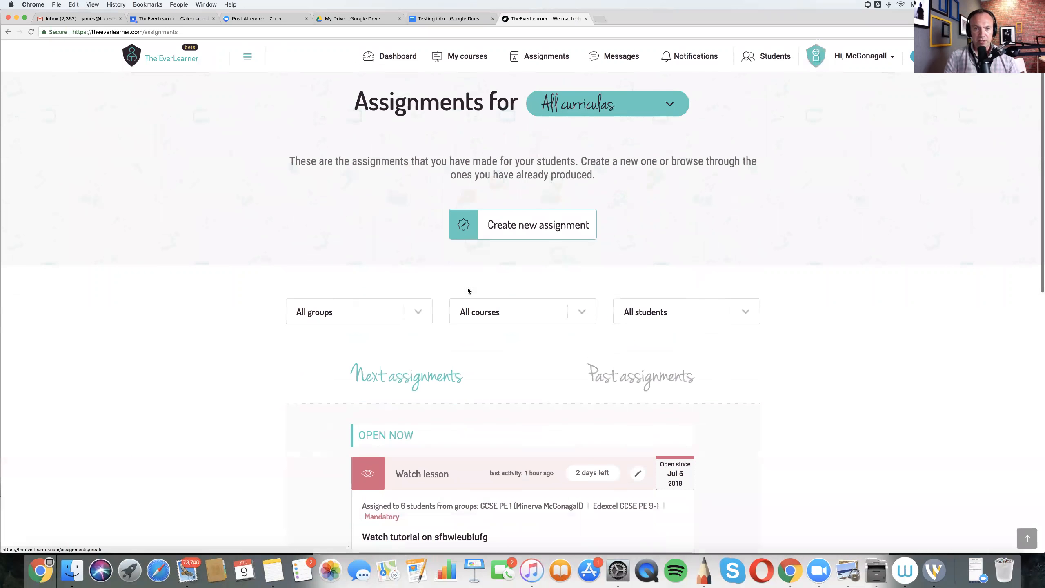
{"action": "left_click", "coordinate": [509, 229]}
{"action": "left_click", "coordinate": [425, 247]}
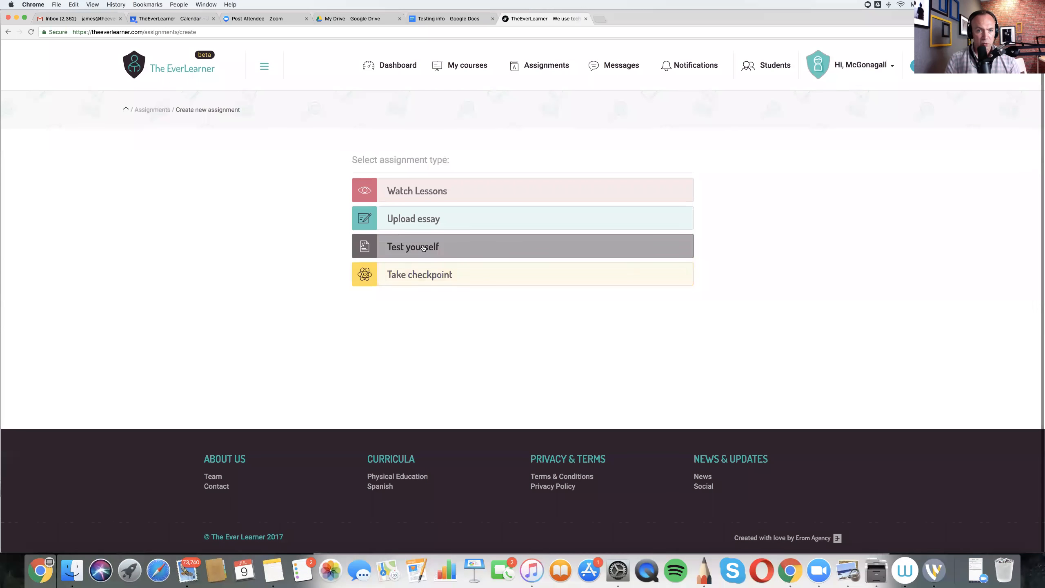
- Assign the test to the GCSE PE 1 group and choose Edexcel GCSE PE 9-1 as the course
{"action": "scroll", "coordinate": [514, 313], "scroll_direction": "down", "scroll_amount": 3}
{"action": "left_click", "coordinate": [497, 255]}
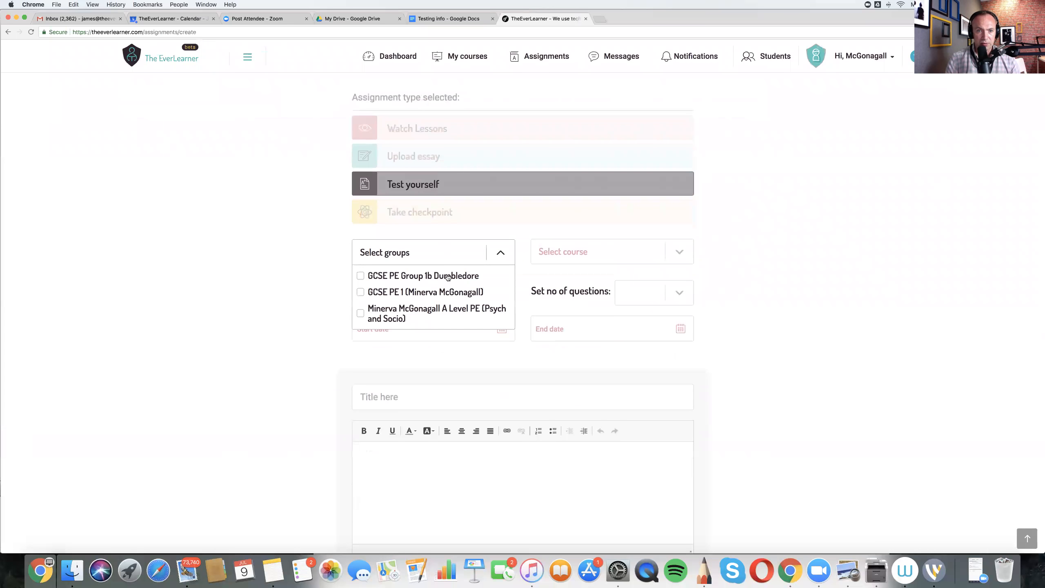
{"action": "left_click", "coordinate": [430, 292]}
{"action": "left_click", "coordinate": [677, 252]}
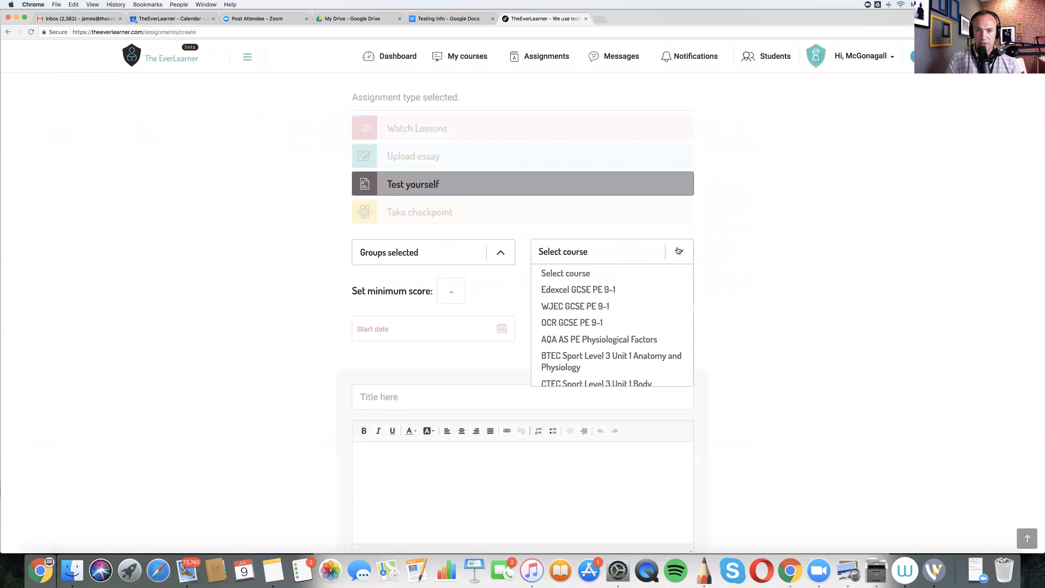
{"action": "left_click", "coordinate": [595, 290]}
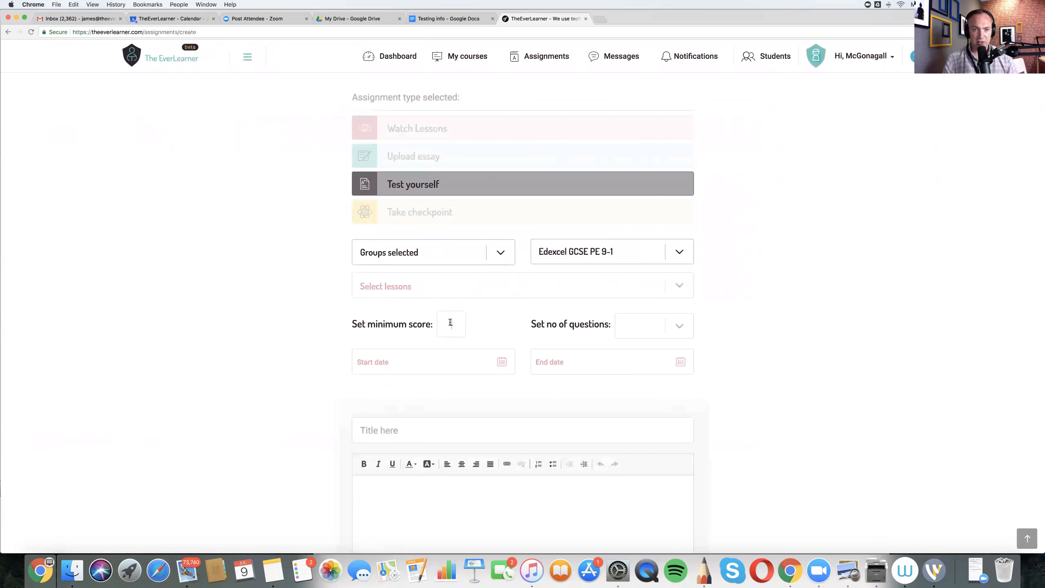
- Set the test's minimum score to 85%
{"action": "left_click", "coordinate": [451, 323]}
{"action": "type", "text": "90"}
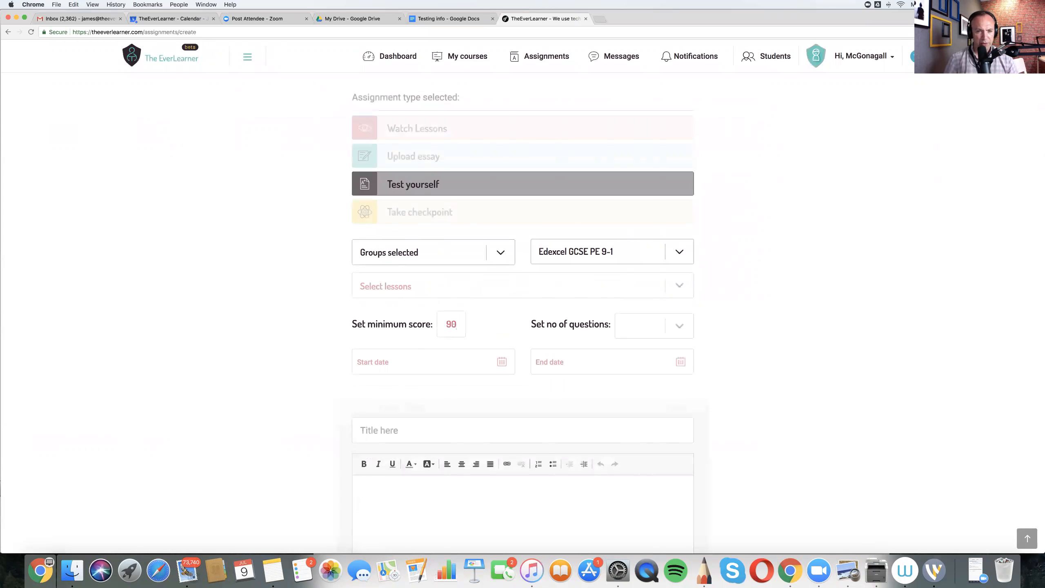
{"action": "key", "text": "BackSpace"}
{"action": "key", "text": "BackSpace"}
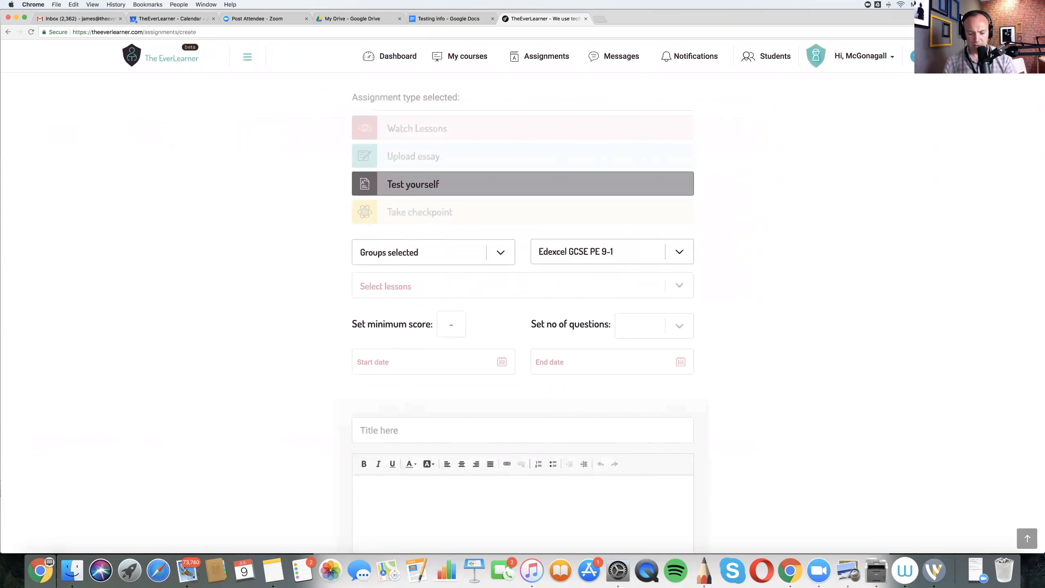
{"action": "type", "text": "85"}
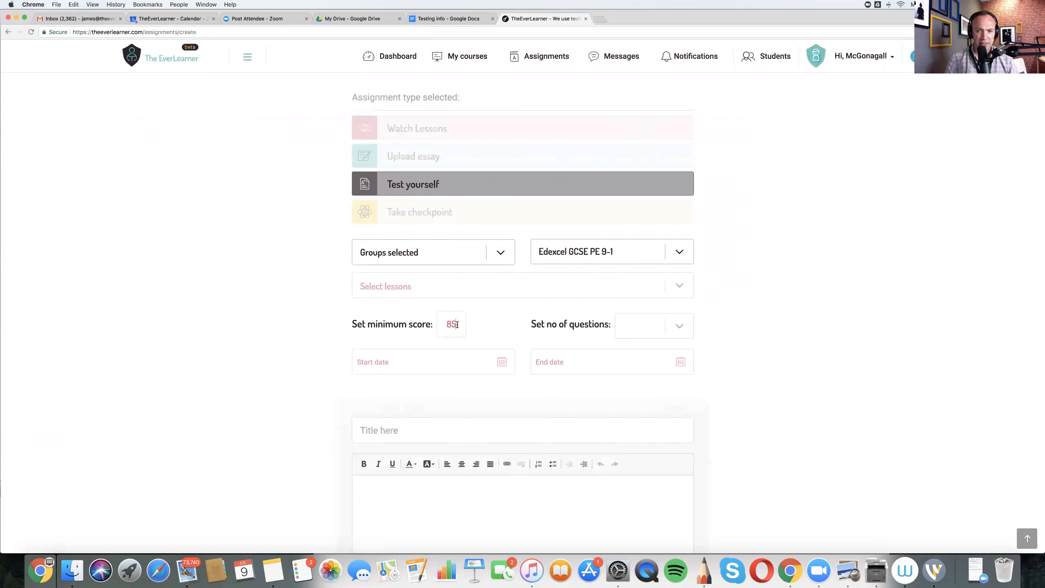
- Select the CV system topic's lessons for the test
{"action": "left_click", "coordinate": [679, 286]}
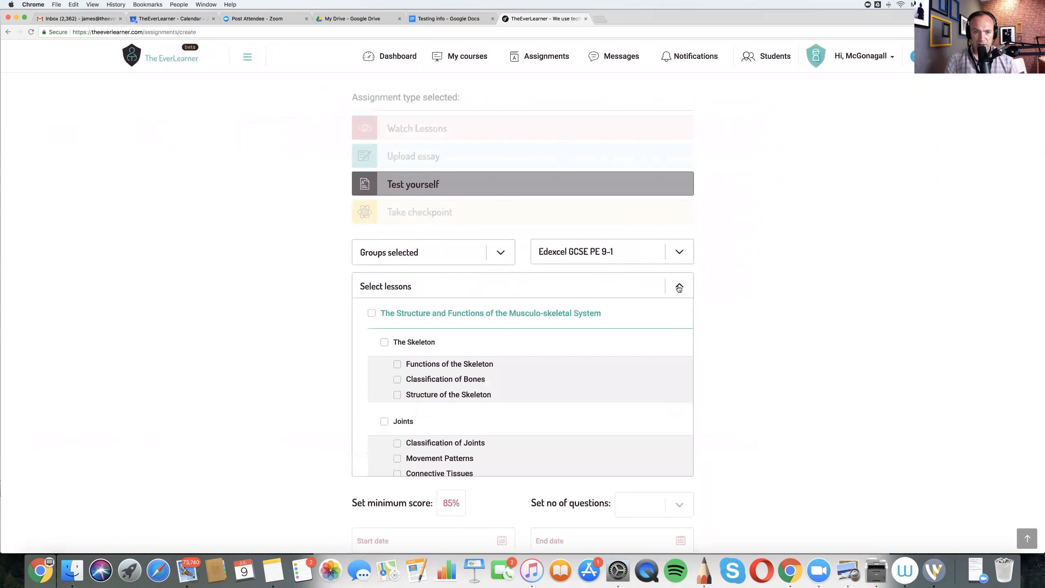
{"action": "scroll", "coordinate": [509, 383], "scroll_direction": "down", "scroll_amount": 10}
{"action": "scroll", "coordinate": [509, 382], "scroll_direction": "down", "scroll_amount": 3}
{"action": "scroll", "coordinate": [508, 381], "scroll_direction": "up", "scroll_amount": 2}
{"action": "left_click", "coordinate": [384, 311]}
{"action": "left_click", "coordinate": [750, 365]}
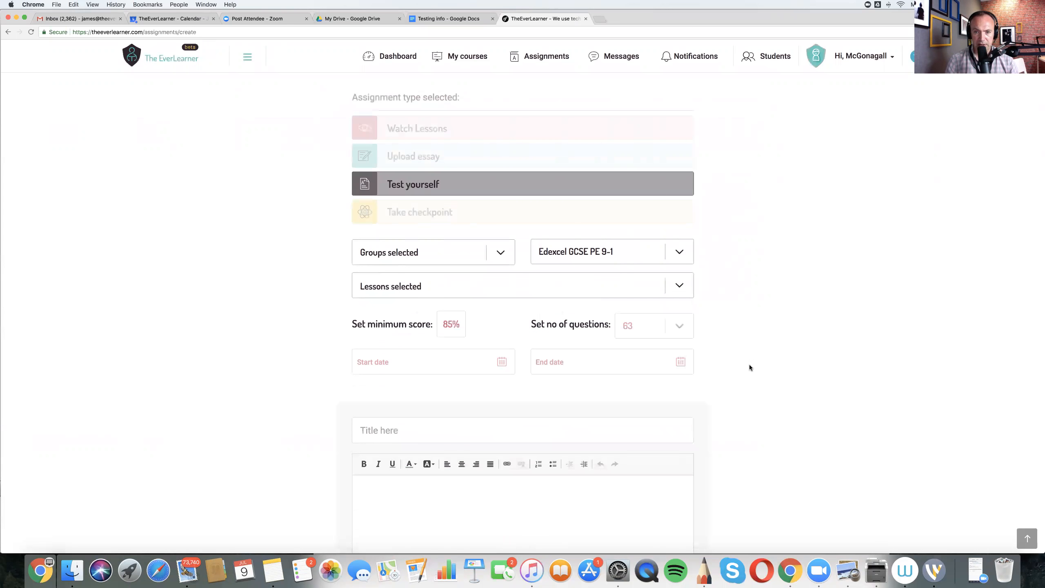
- Set the number of questions in the test to 20
{"action": "left_click", "coordinate": [680, 328]}
{"action": "scroll", "coordinate": [644, 397], "scroll_direction": "down", "scroll_amount": 5}
{"action": "scroll", "coordinate": [642, 398], "scroll_direction": "down", "scroll_amount": 1}
{"action": "left_click", "coordinate": [634, 399]}
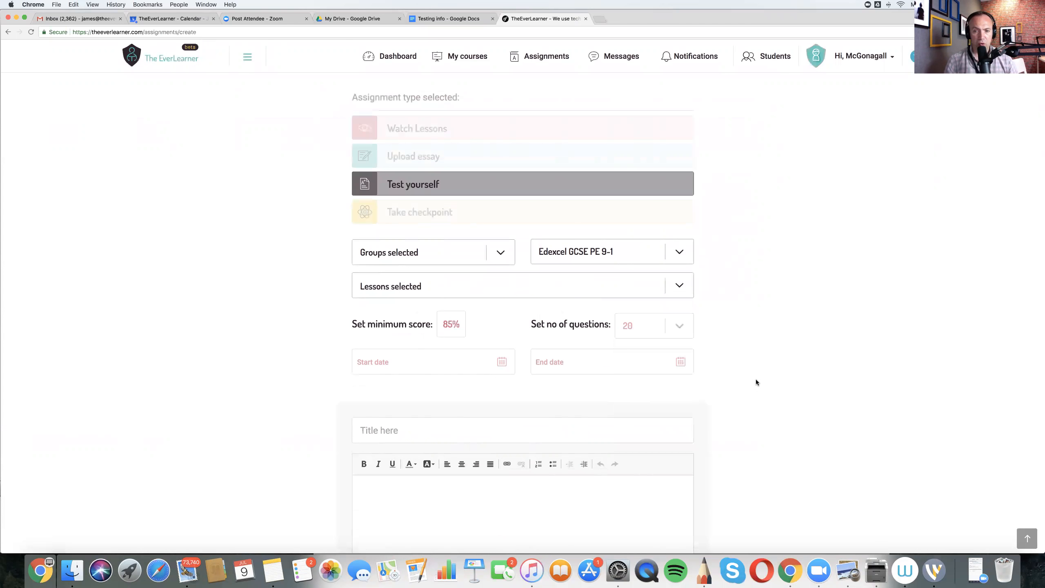
- Set the test's start date to the current date and time, 09/07/2018 04:34 PM, and its end date to 16/07/2018 04:29 PM
{"action": "left_click", "coordinate": [499, 363]}
{"action": "scroll", "coordinate": [379, 444], "scroll_direction": "down", "scroll_amount": 2}
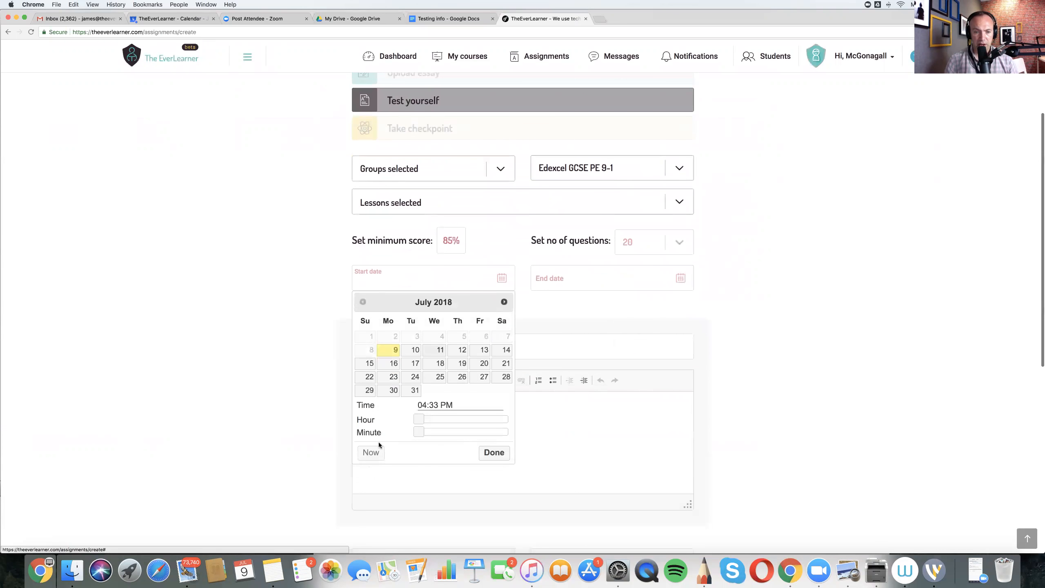
{"action": "left_click", "coordinate": [370, 452]}
{"action": "left_click", "coordinate": [492, 452]}
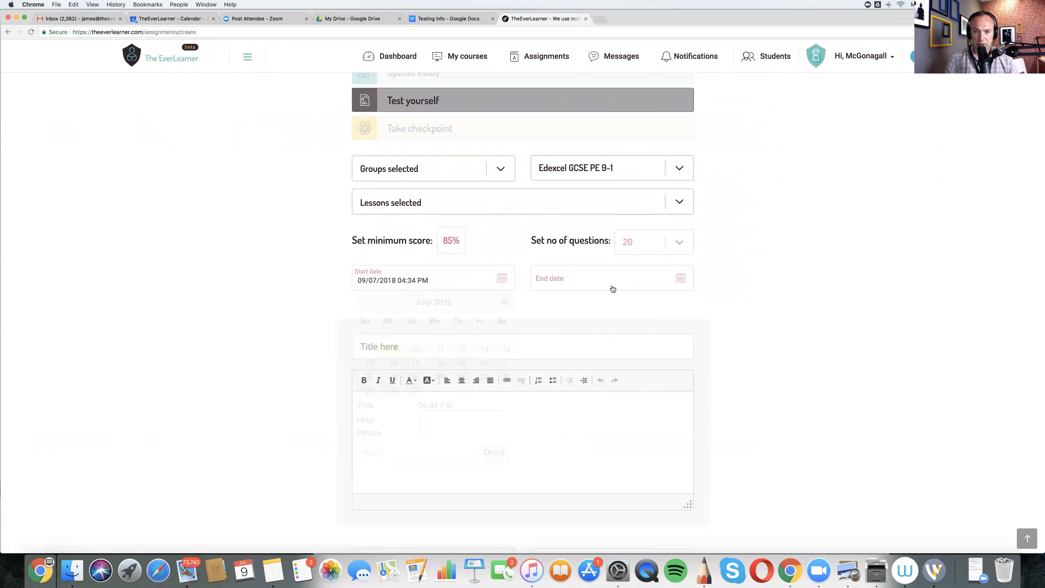
{"action": "left_click", "coordinate": [682, 280]}
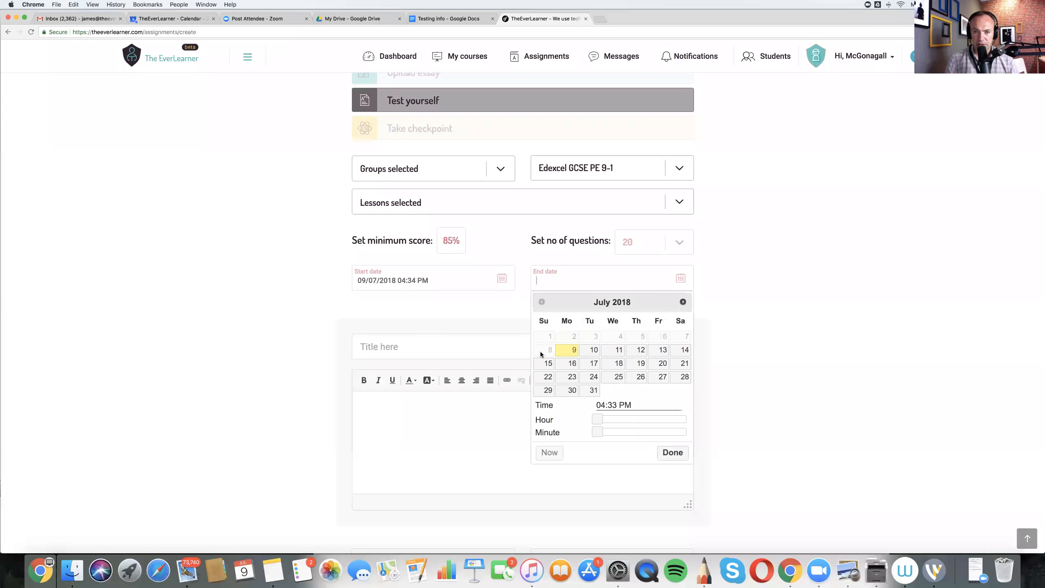
{"action": "left_click", "coordinate": [572, 364]}
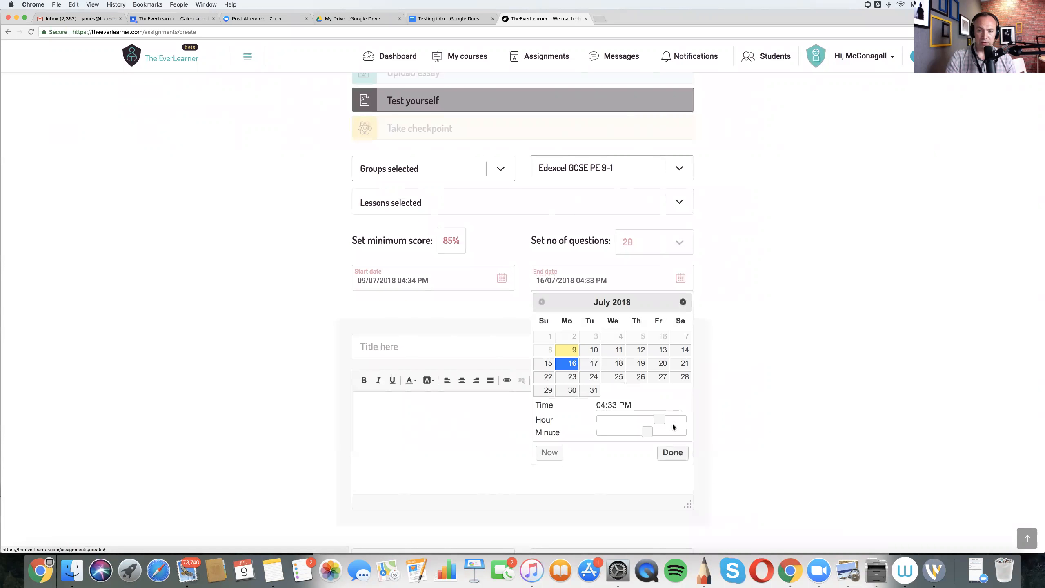
{"action": "left_click_drag", "start_coordinate": [645, 431], "coordinate": [640, 432]}
{"action": "left_click", "coordinate": [673, 452]}
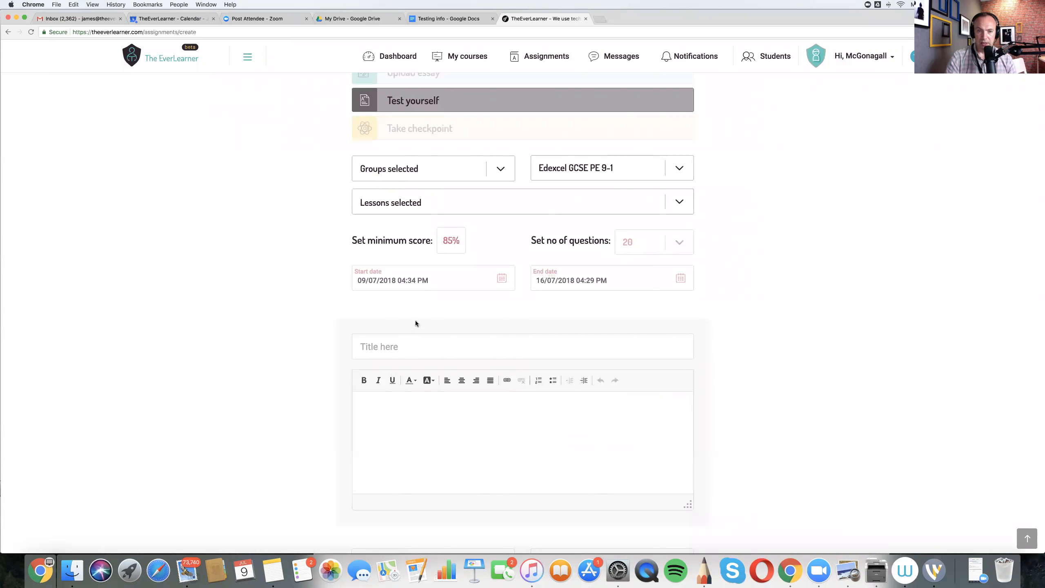
- Title the test assignment "CV System Test"
{"action": "type", "text": "CV "}
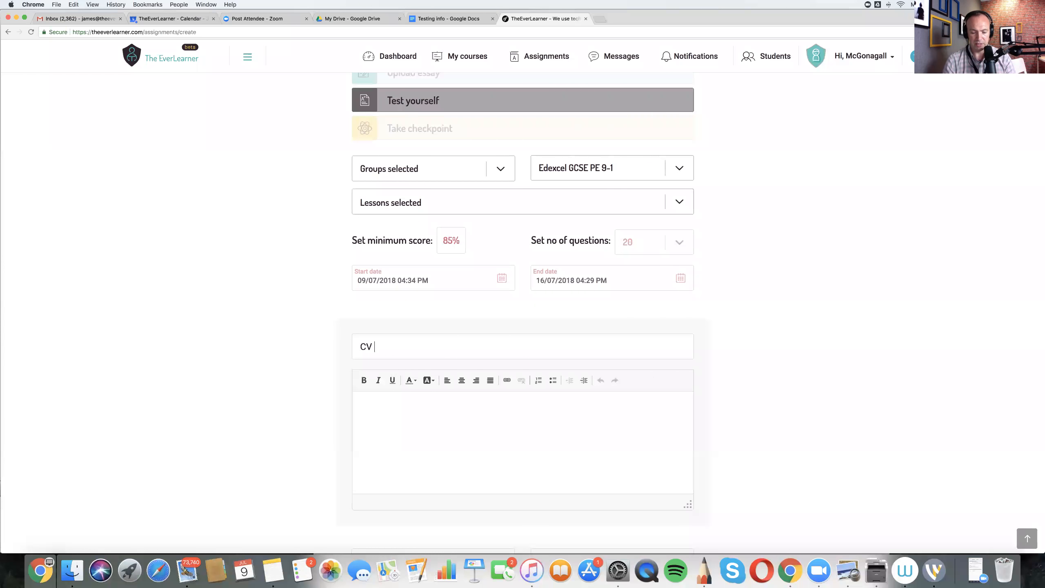
{"action": "type", "text": "System Test"}
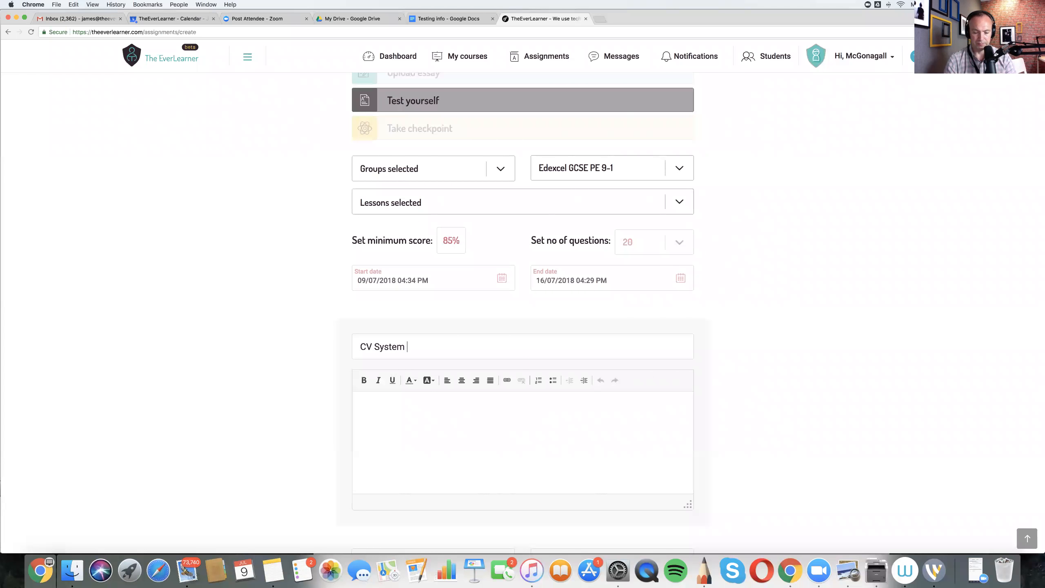
{"action": "key", "text": "Tab"}
- Write the test's description as "Reach 85% and complete before 16th at 4:30."
{"action": "type", "text": "Rea"}
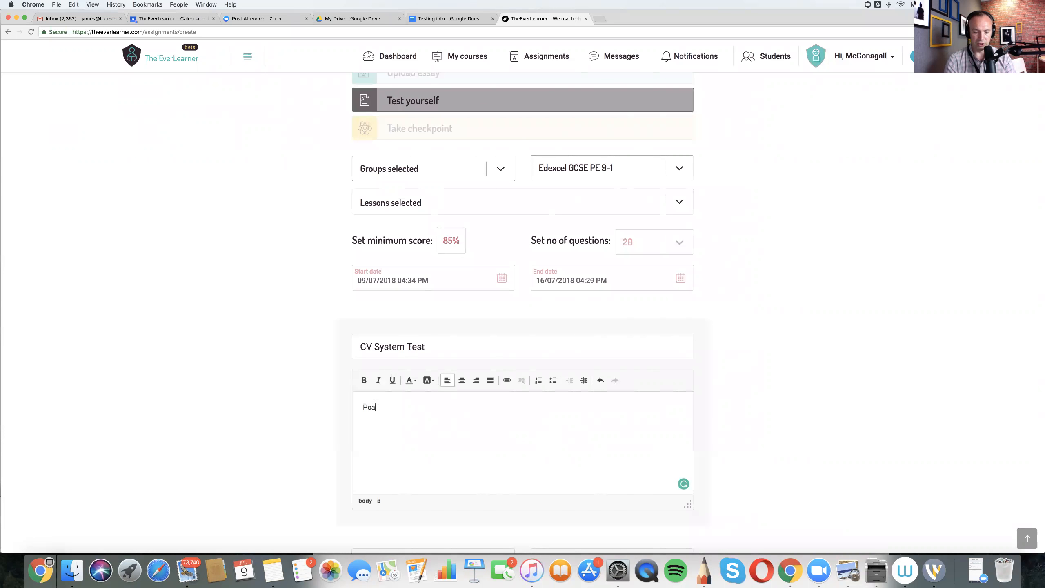
{"action": "type", "text": "ch 85%"}
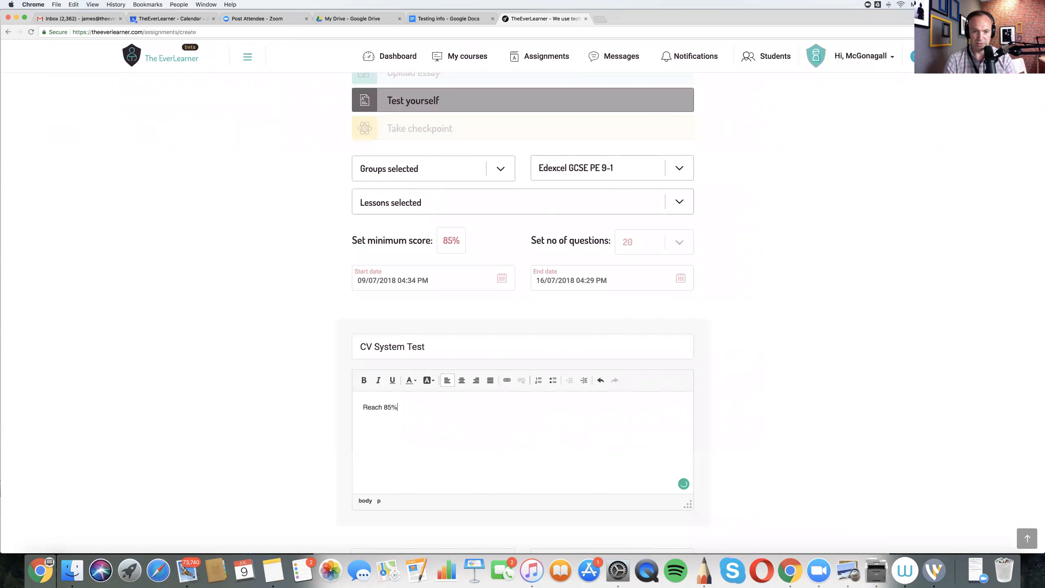
{"action": "type", "text": " and complete in"}
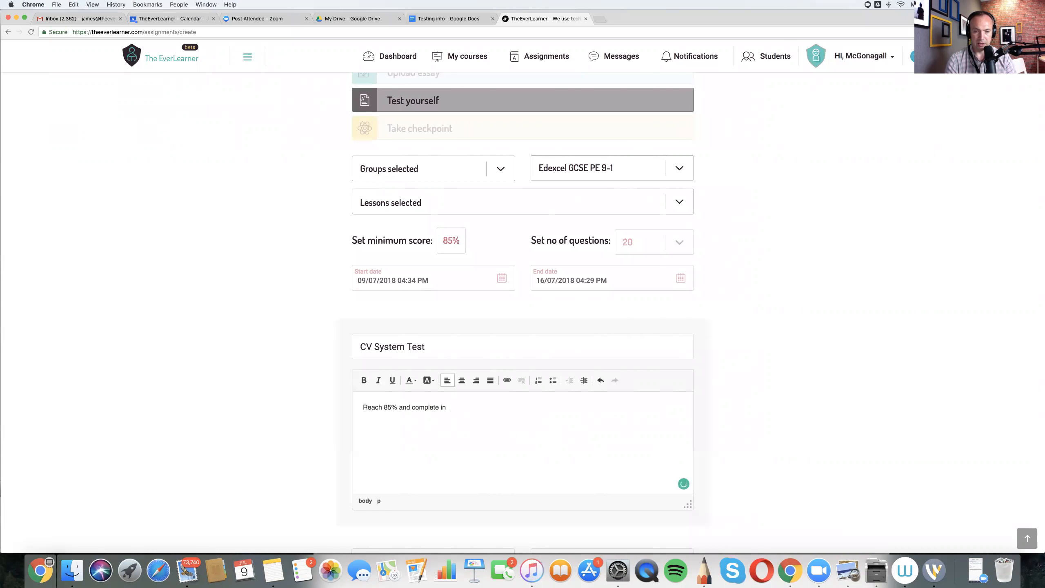
{"action": "key", "text": "BackSpace"}
{"action": "key", "text": "BackSpace"}
{"action": "key", "text": "BackSpace"}
{"action": "type", "text": "before 16th"}
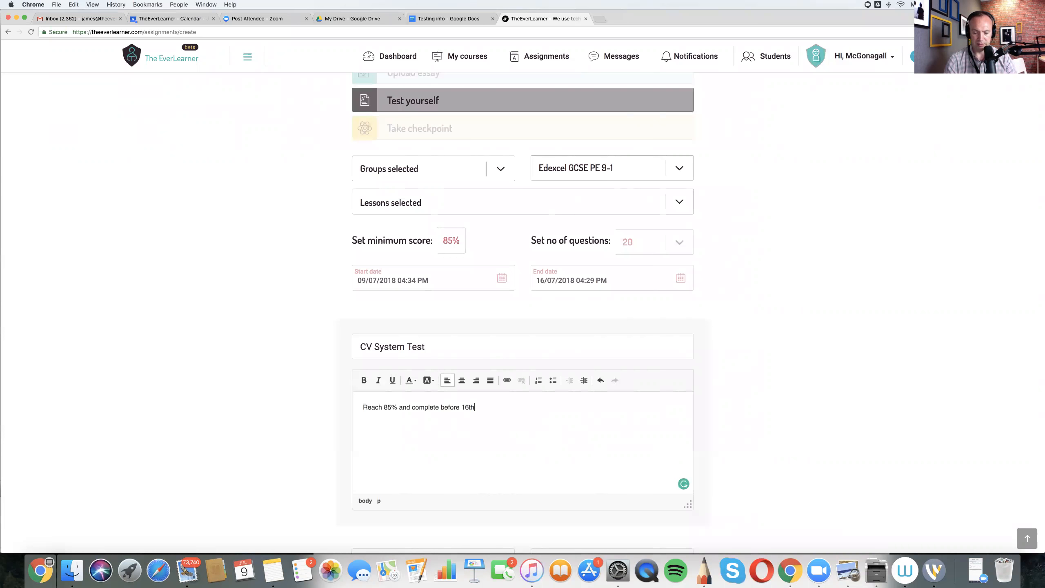
{"action": "type", "text": " at 4:30"}
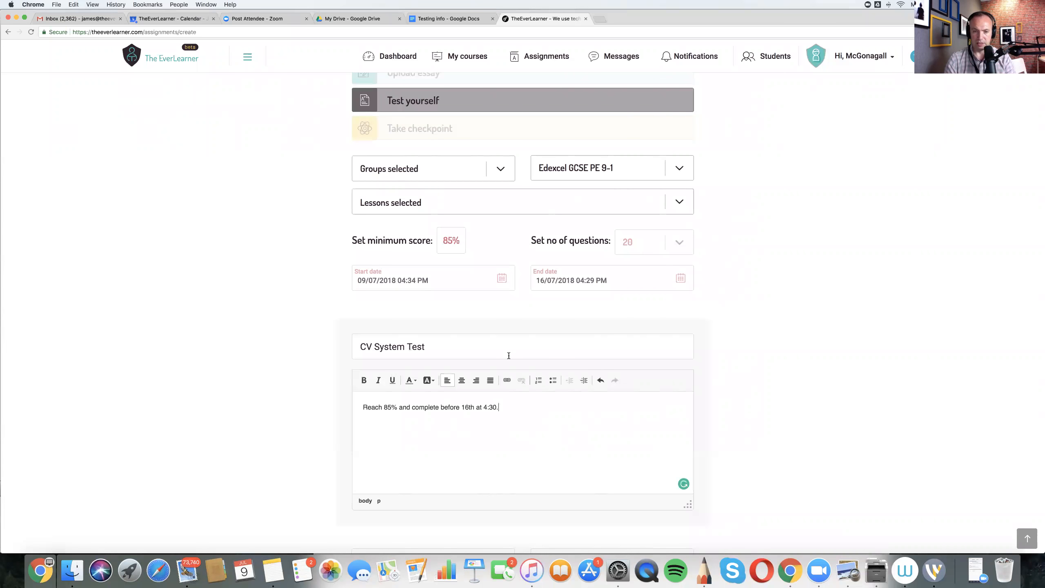
{"action": "type", "text": "."}
- Allow retakes for the test and keep it mandatory
{"action": "scroll", "coordinate": [477, 392], "scroll_direction": "down", "scroll_amount": 6}
{"action": "left_click", "coordinate": [501, 324]}
{"action": "left_click", "coordinate": [396, 344]}
{"action": "left_click", "coordinate": [680, 325]}
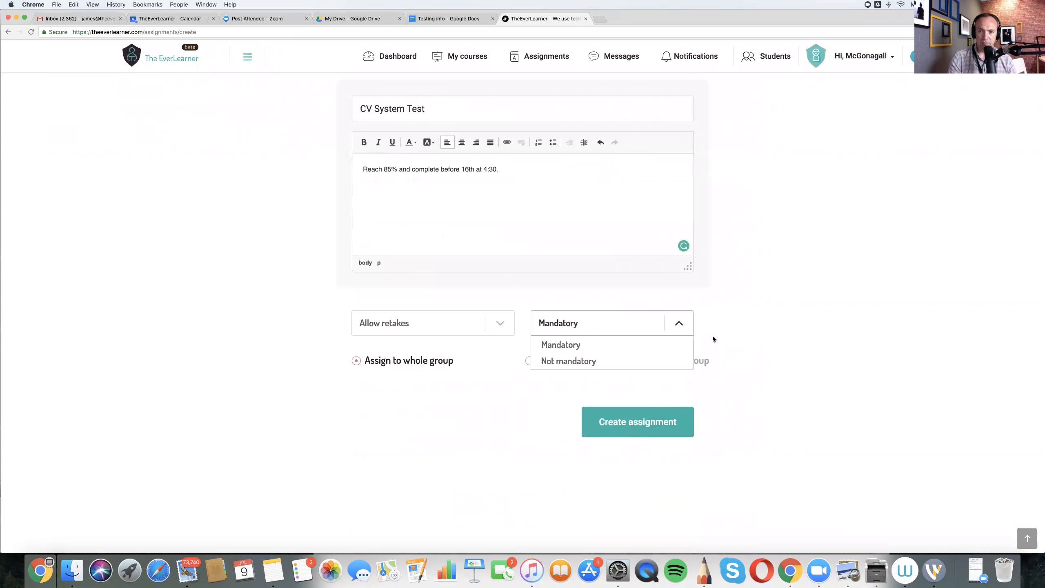
{"action": "left_click", "coordinate": [510, 398]}
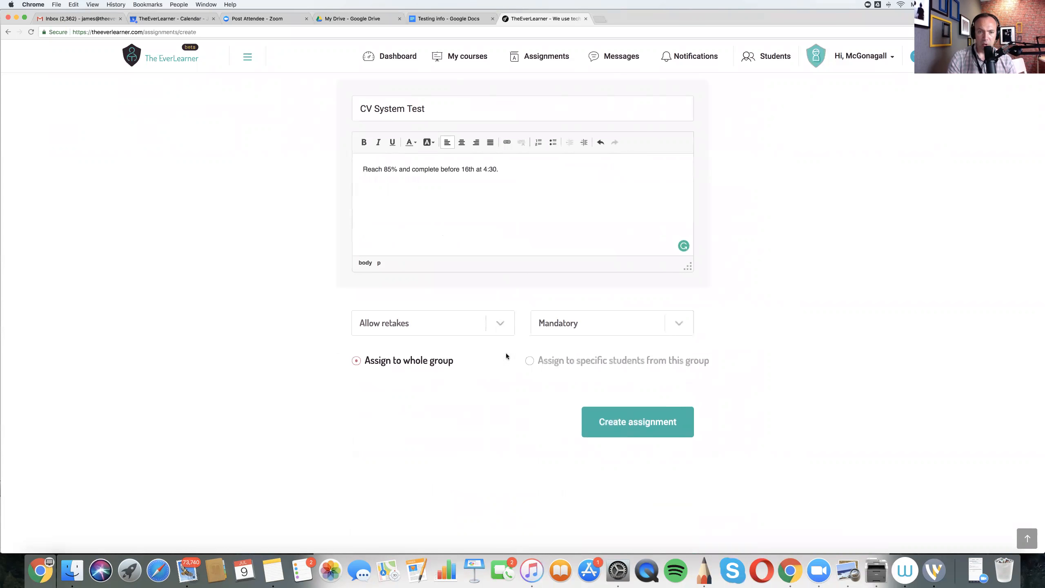
- Assign the test to specific students only, choosing the first two and the last in the group, and create the assignment
{"action": "left_click", "coordinate": [529, 361]}
{"action": "left_click", "coordinate": [400, 447]}
{"action": "left_click", "coordinate": [402, 448]}
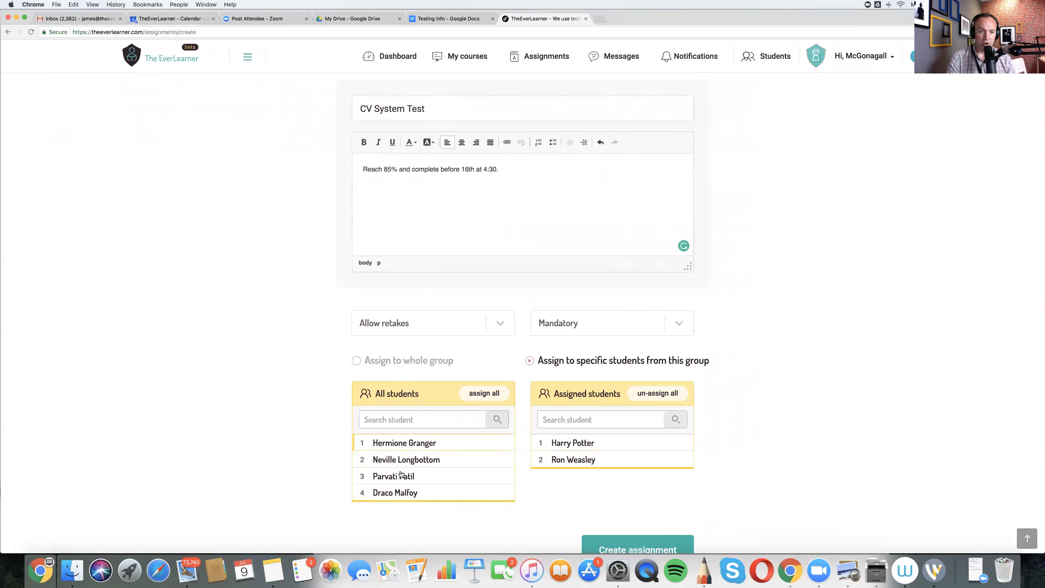
{"action": "left_click", "coordinate": [412, 492]}
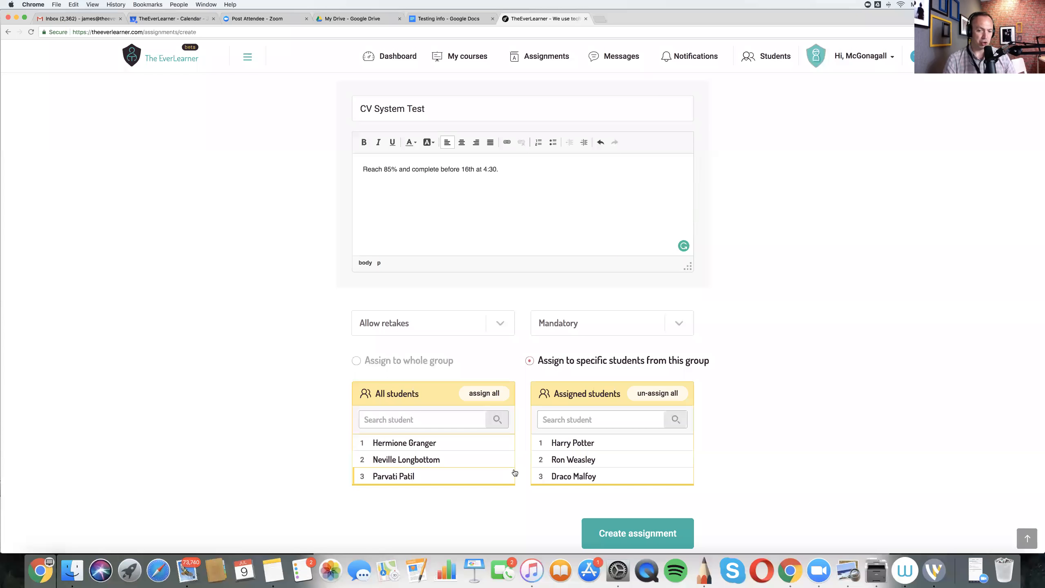
{"action": "scroll", "coordinate": [772, 454], "scroll_direction": "down", "scroll_amount": 3}
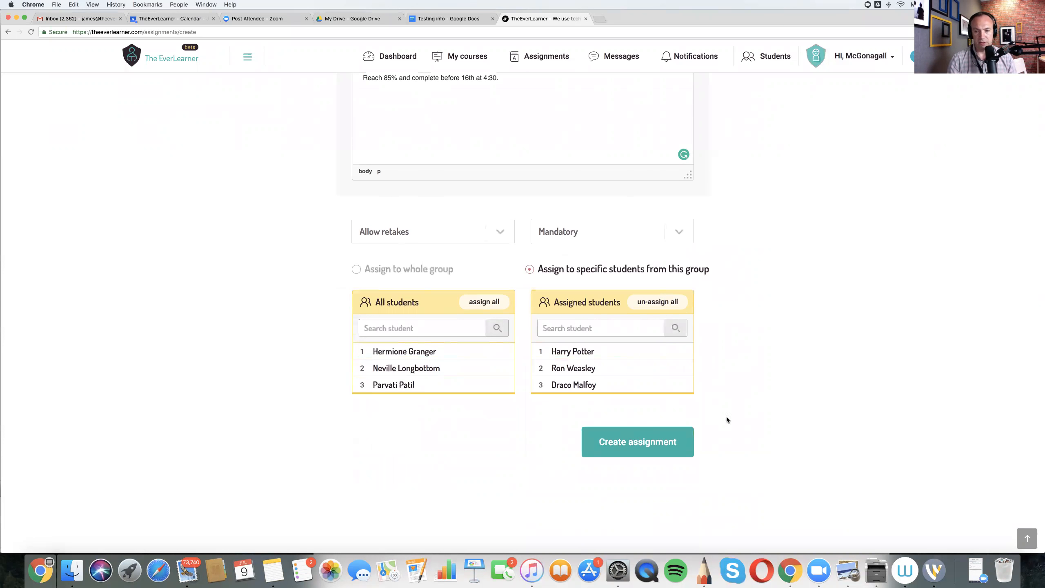
{"action": "left_click", "coordinate": [652, 435]}
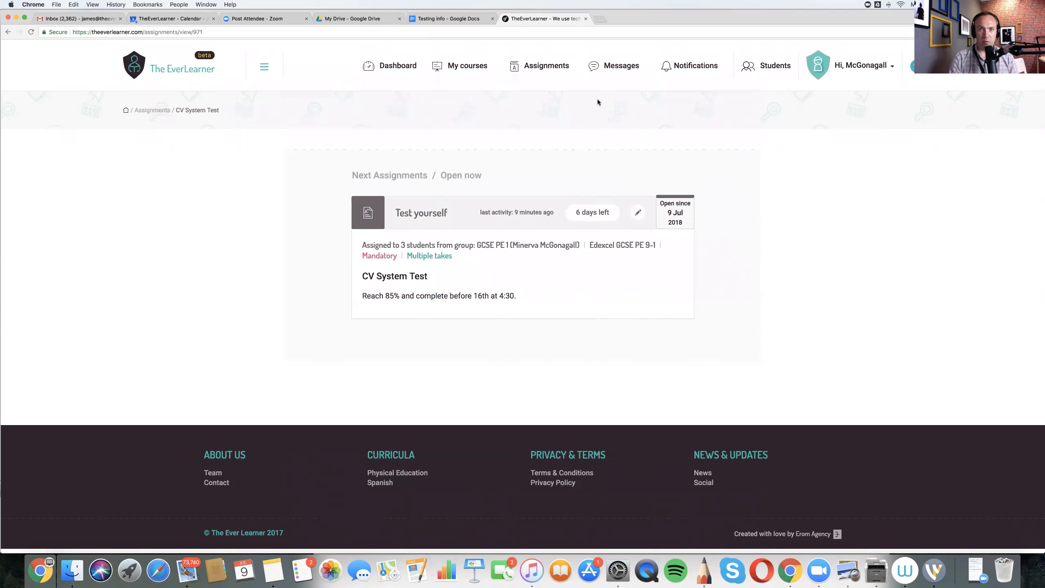
- Return to the assignments list and open the "Watch the three CV system videos" assignment
{"action": "left_click", "coordinate": [534, 72]}
{"action": "scroll", "coordinate": [584, 178], "scroll_direction": "down", "scroll_amount": 5}
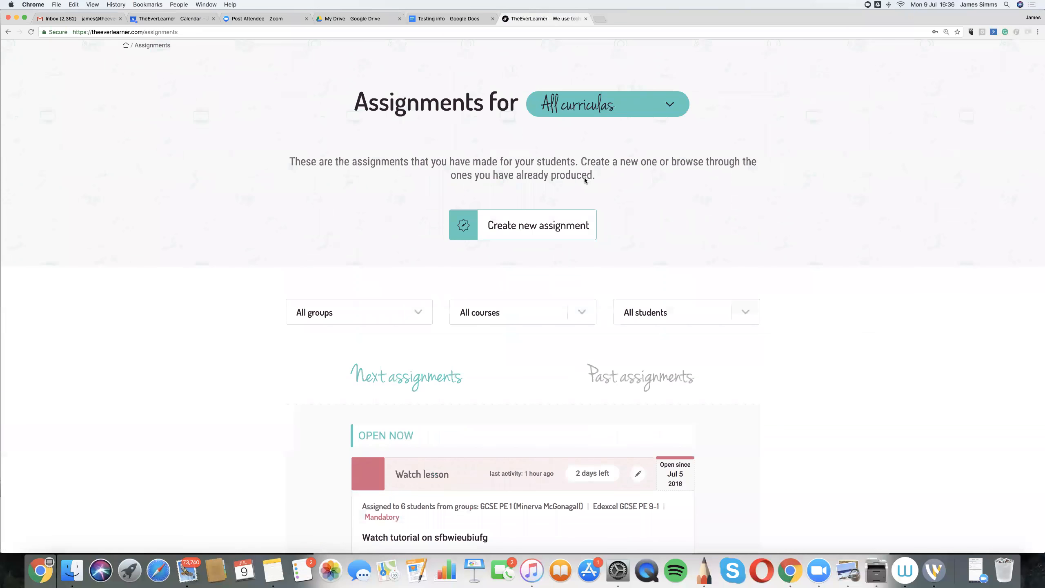
{"action": "scroll", "coordinate": [585, 180], "scroll_direction": "down", "scroll_amount": 6}
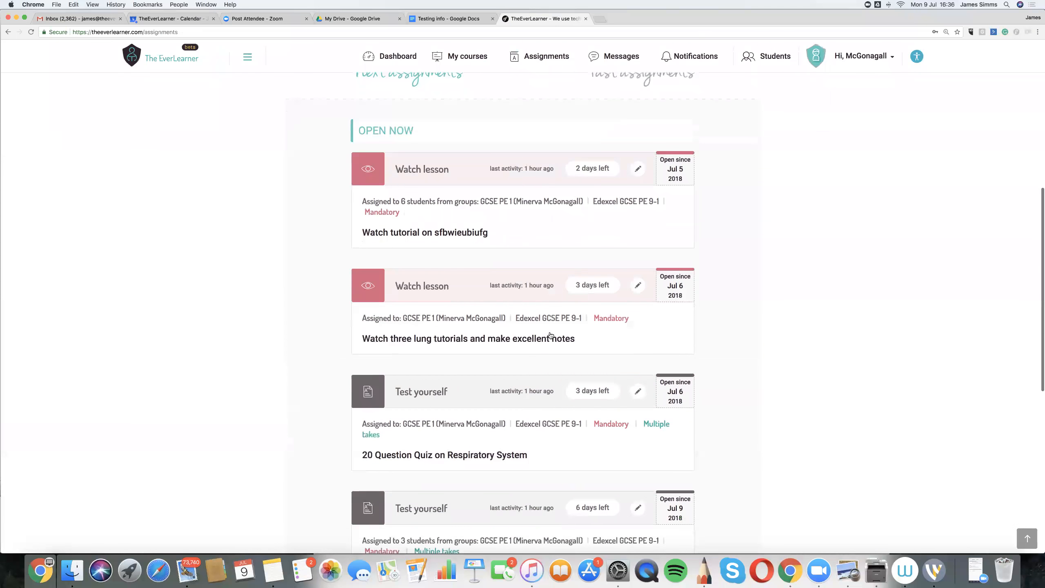
{"action": "scroll", "coordinate": [552, 335], "scroll_direction": "down", "scroll_amount": 5}
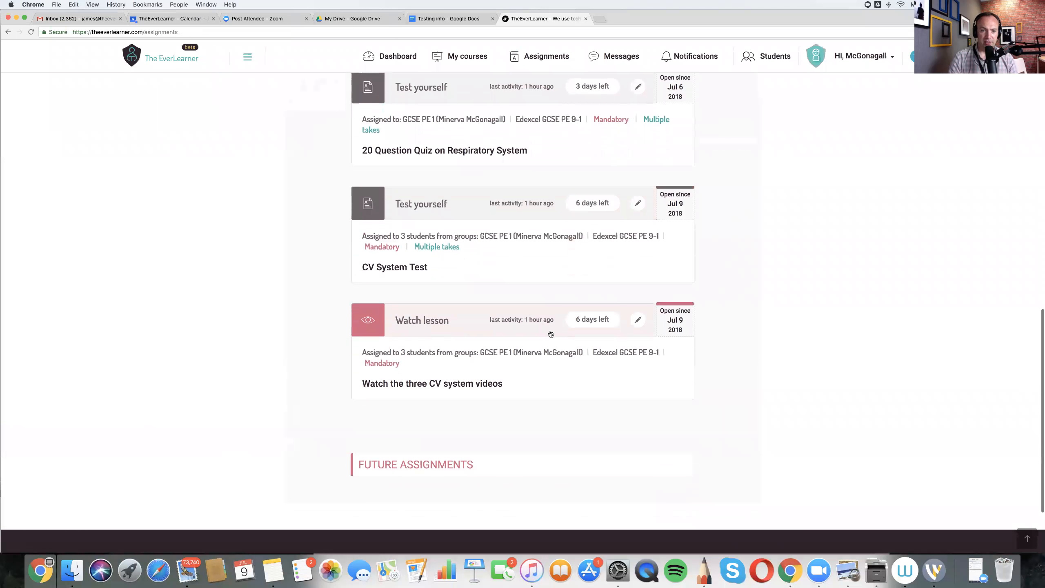
{"action": "left_click", "coordinate": [534, 380]}
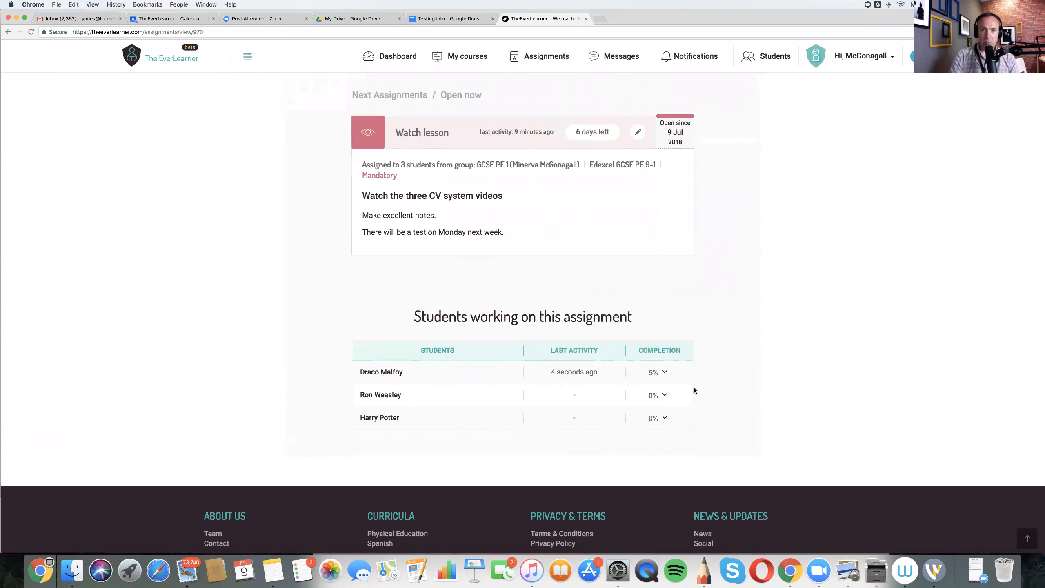
- Examine the first student's completion of each lesson, reloading the page to update the progress
{"action": "scroll", "coordinate": [699, 362], "scroll_direction": "down", "scroll_amount": 2}
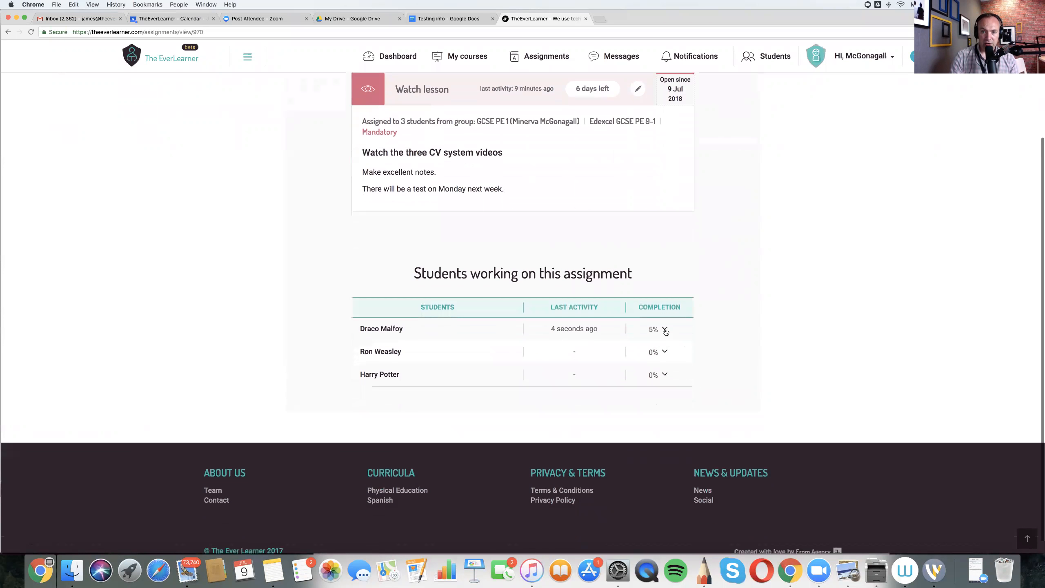
{"action": "left_click", "coordinate": [665, 329]}
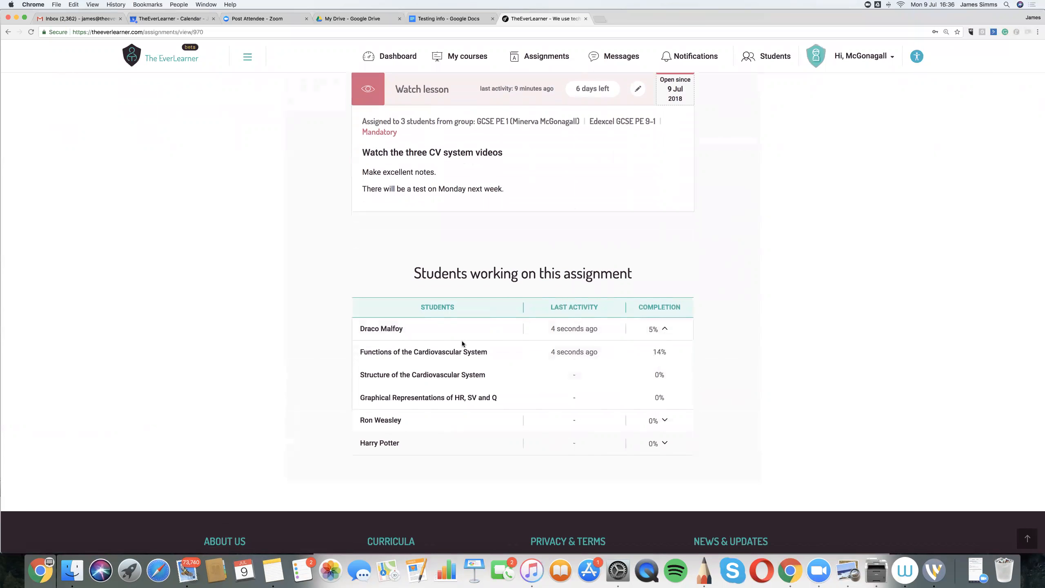
{"action": "left_click", "coordinate": [31, 33]}
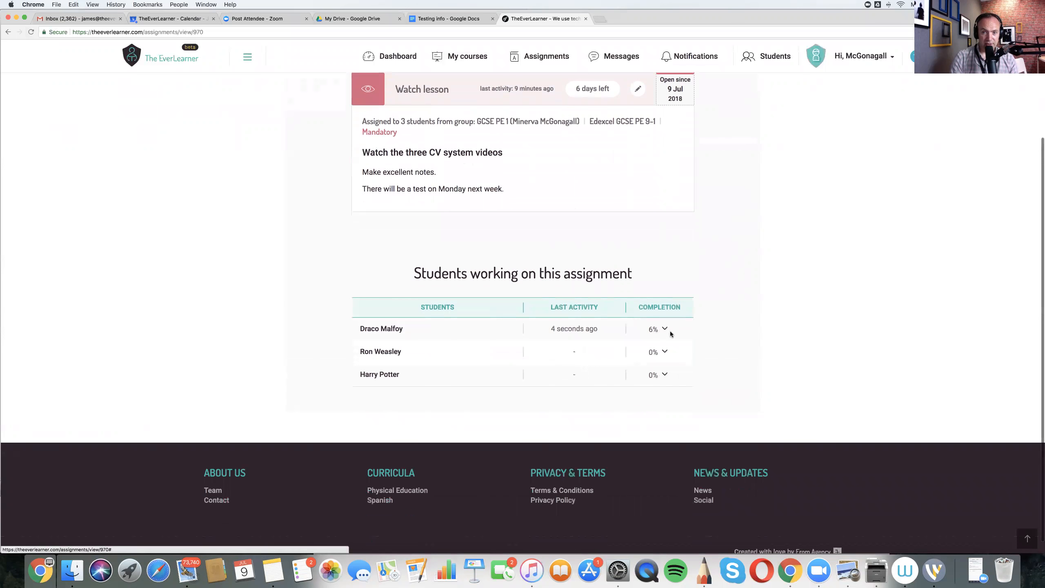
{"action": "left_click", "coordinate": [667, 330]}
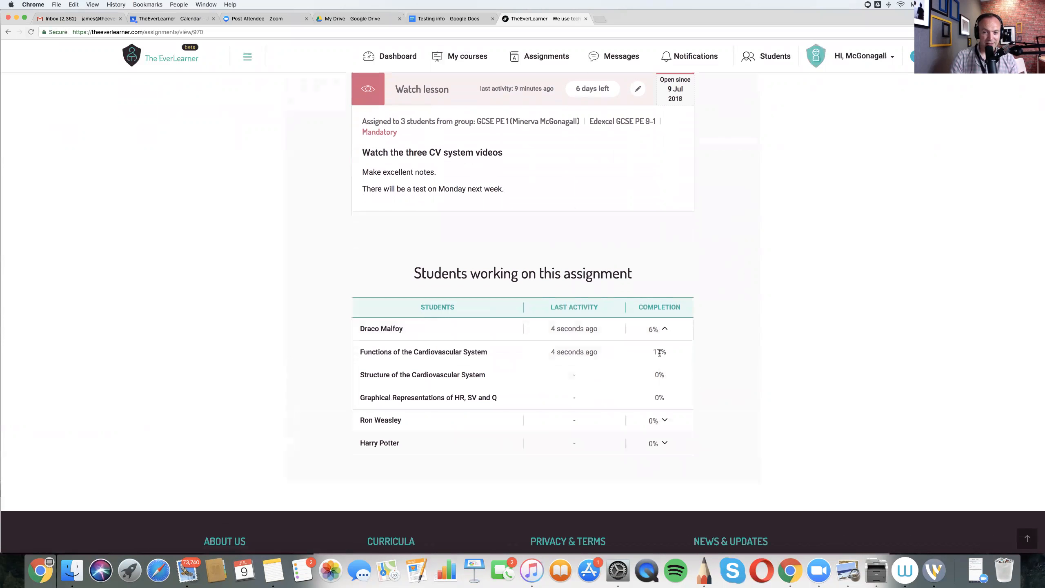
{"action": "scroll", "coordinate": [660, 352], "scroll_direction": "down", "scroll_amount": 1}
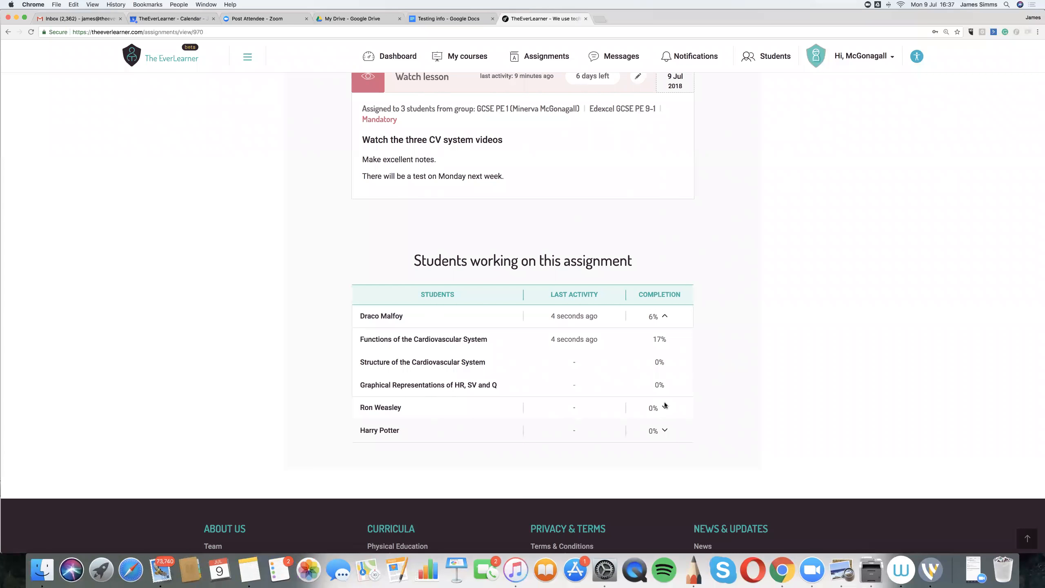
- Reload the assignment once more, recheck the first student's lesson breakdown and collapse it
{"action": "left_click", "coordinate": [32, 32]}
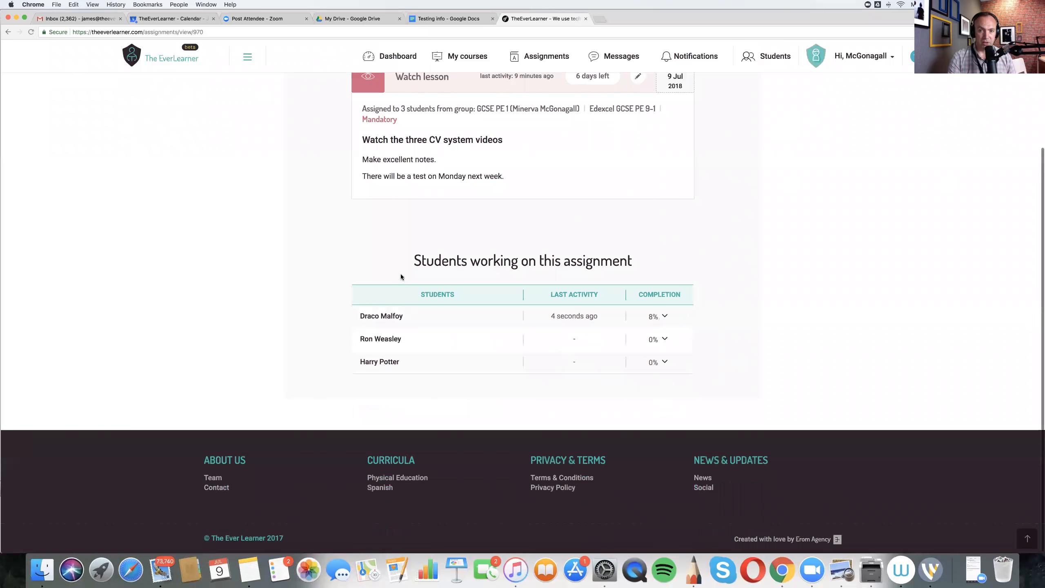
{"action": "left_click", "coordinate": [664, 316]}
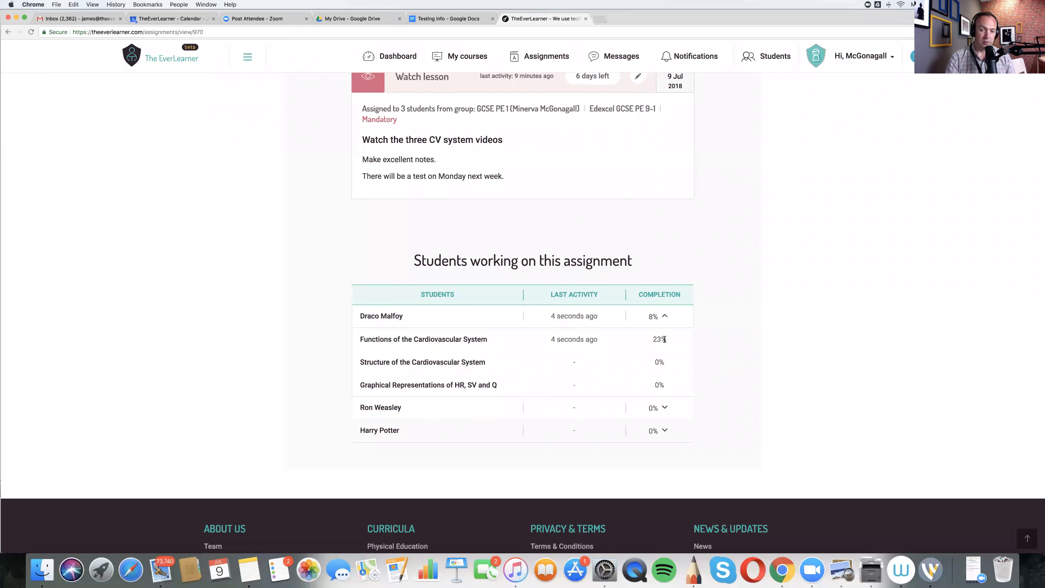
{"action": "scroll", "coordinate": [693, 361], "scroll_direction": "down", "scroll_amount": 3}
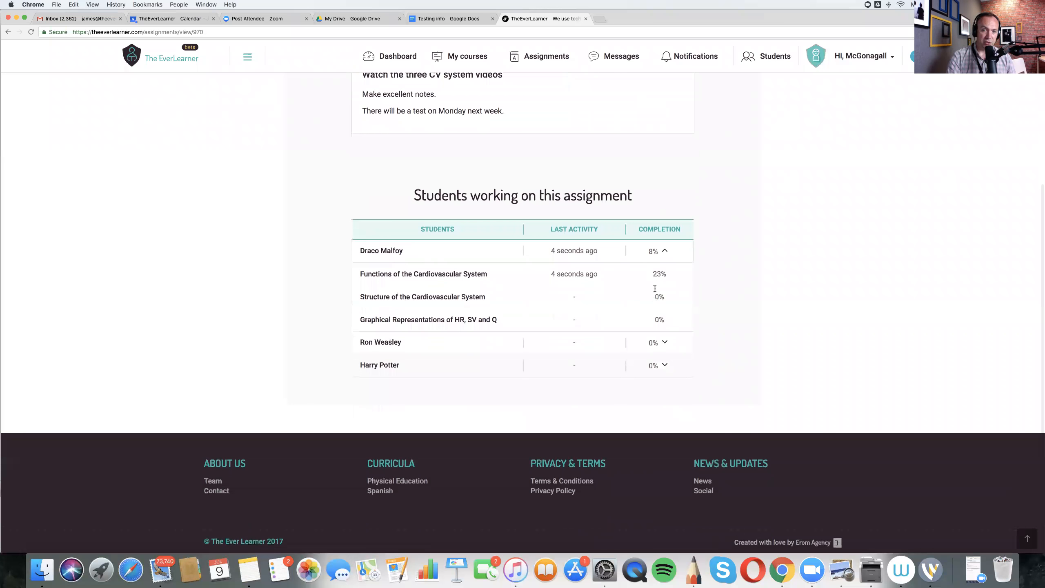
{"action": "left_click", "coordinate": [665, 250]}
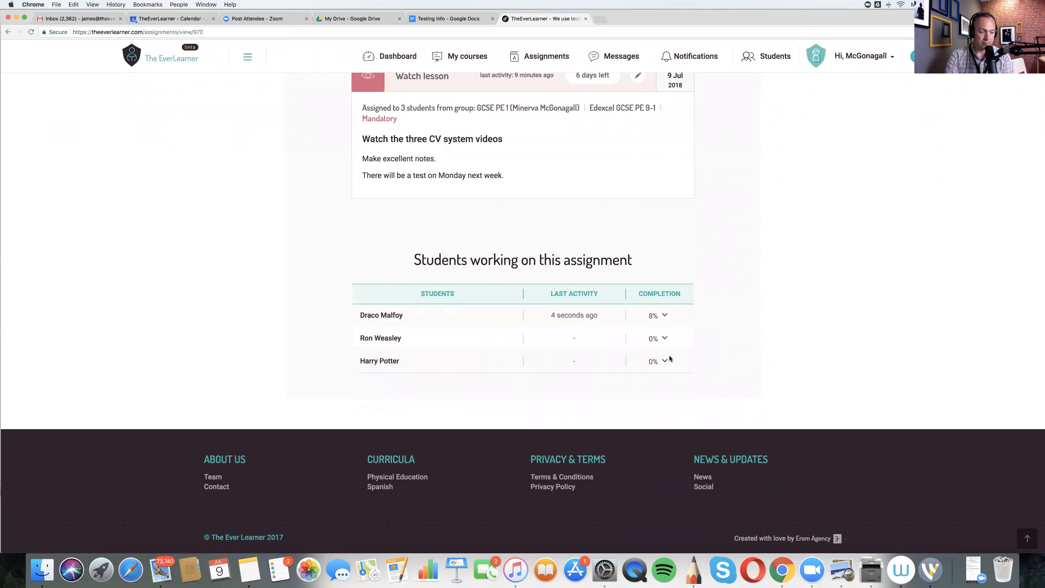
- Start a new assignment of the Take checkpoint type
{"action": "scroll", "coordinate": [670, 358], "scroll_direction": "up", "scroll_amount": 1}
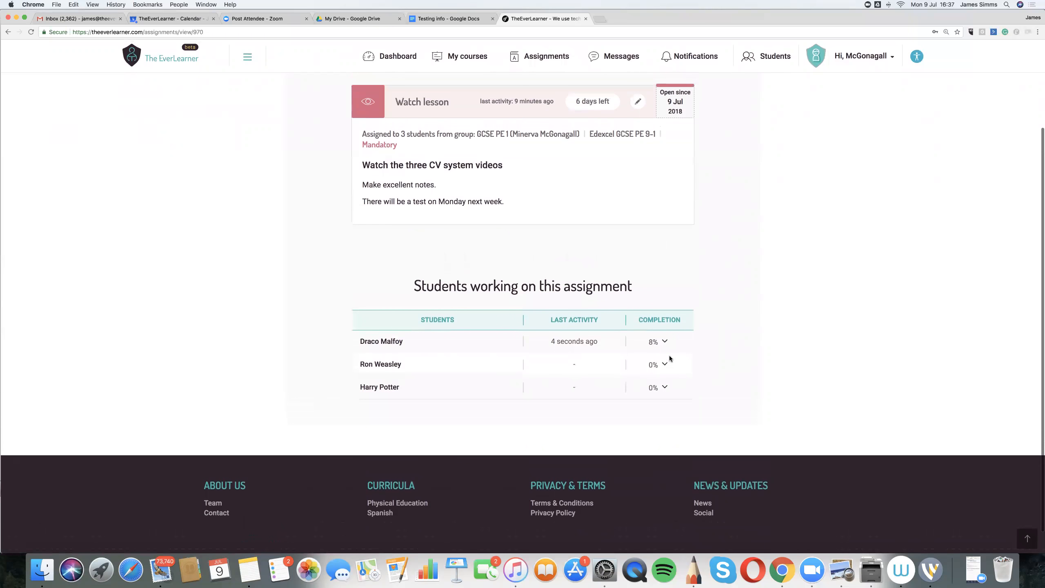
{"action": "scroll", "coordinate": [671, 360], "scroll_direction": "up", "scroll_amount": 4}
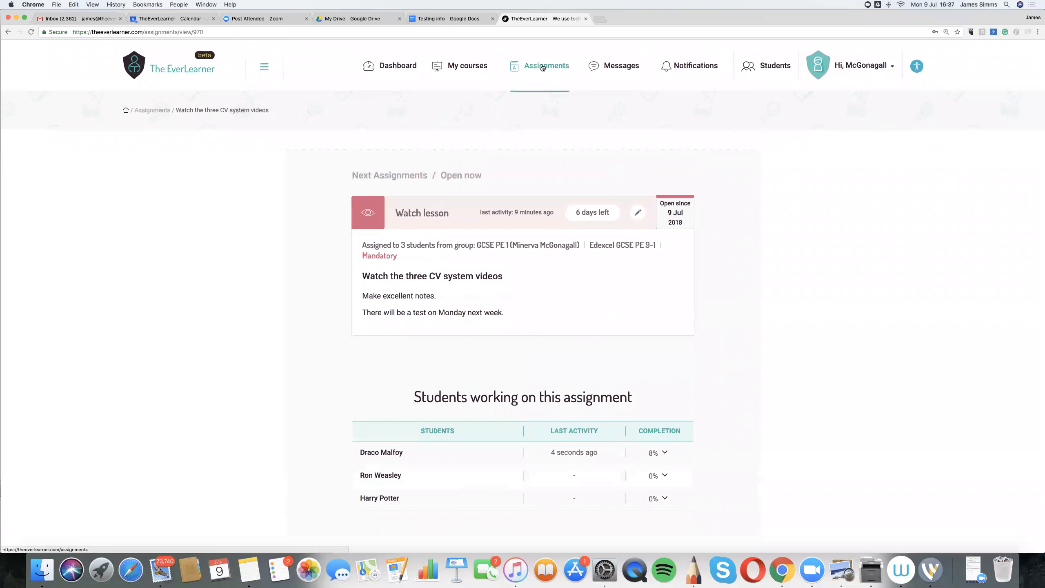
{"action": "left_click", "coordinate": [541, 67]}
{"action": "left_click", "coordinate": [508, 290]}
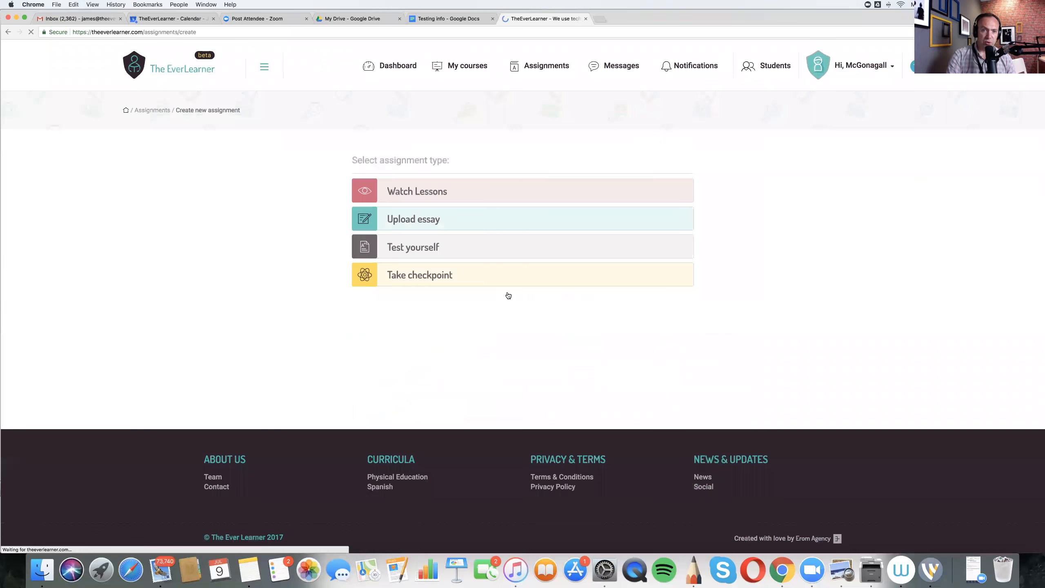
{"action": "left_click", "coordinate": [404, 276]}
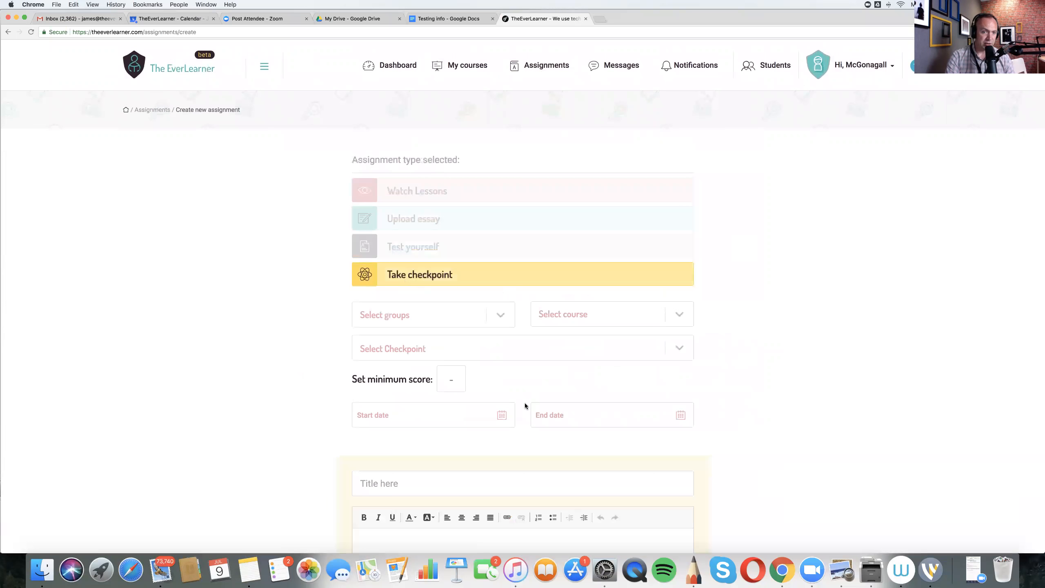
- Select the GCSE PE 1 group and the Edexcel GCSE PE 9-1 course for the checkpoint assignment
{"action": "scroll", "coordinate": [497, 372], "scroll_direction": "down", "scroll_amount": 2}
{"action": "left_click", "coordinate": [546, 292]}
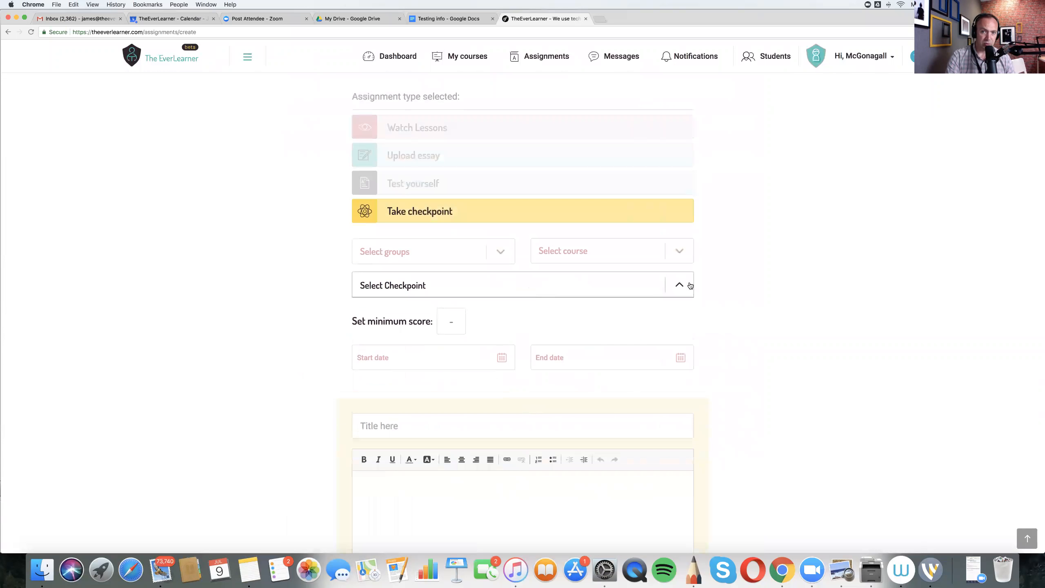
{"action": "left_click", "coordinate": [547, 254]}
{"action": "left_click", "coordinate": [507, 253]}
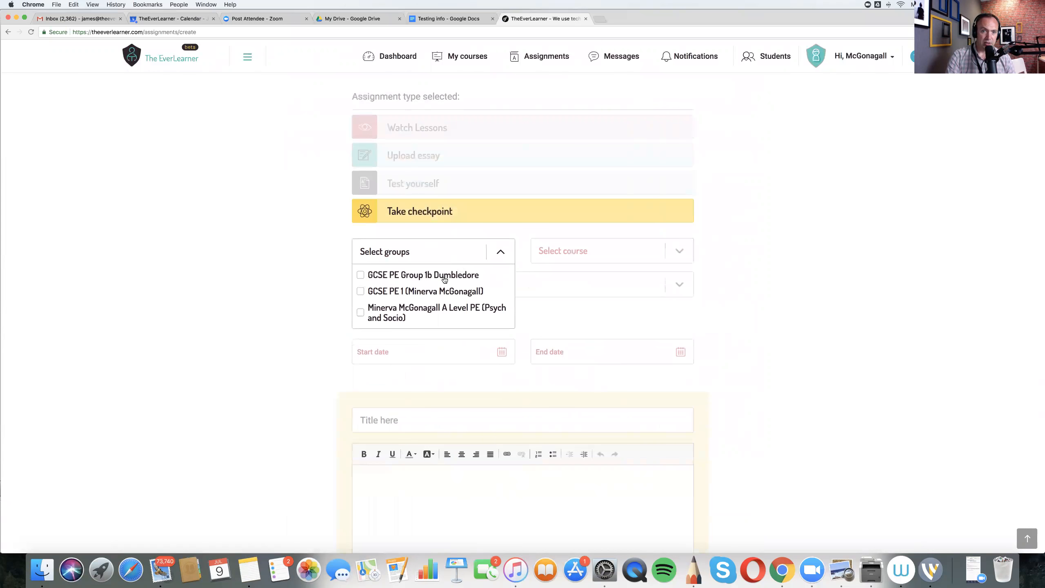
{"action": "left_click", "coordinate": [438, 291]}
{"action": "left_click", "coordinate": [681, 252]}
{"action": "left_click", "coordinate": [614, 292]}
- Choose Checkpoint 1 Edexcel GCSE PE 9-1 as the checkpoint to take
{"action": "left_click", "coordinate": [634, 293]}
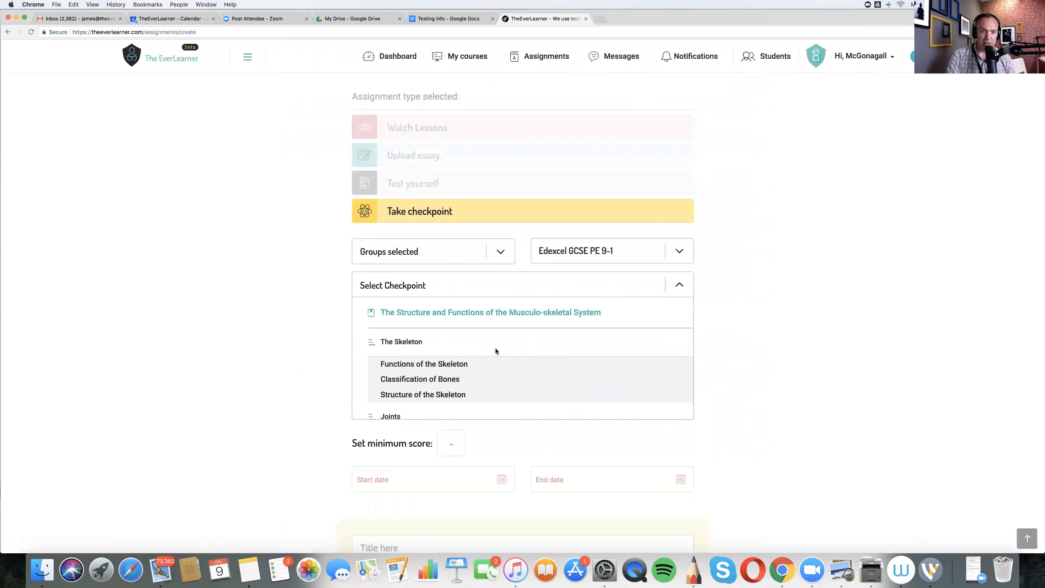
{"action": "scroll", "coordinate": [495, 351], "scroll_direction": "down", "scroll_amount": 3}
{"action": "scroll", "coordinate": [496, 351], "scroll_direction": "down", "scroll_amount": 2}
{"action": "left_click", "coordinate": [361, 339]}
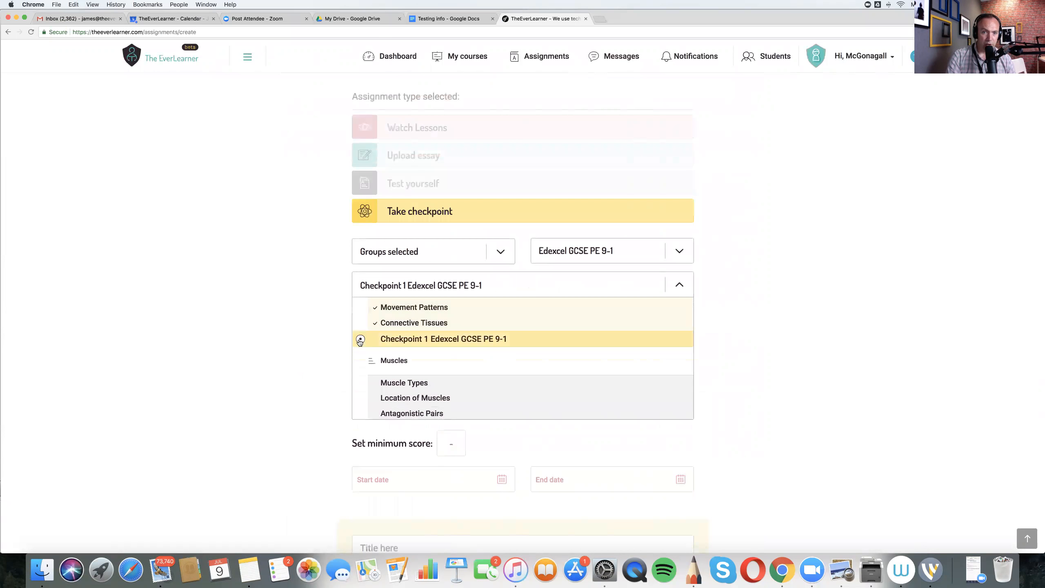
{"action": "left_click", "coordinate": [705, 335]}
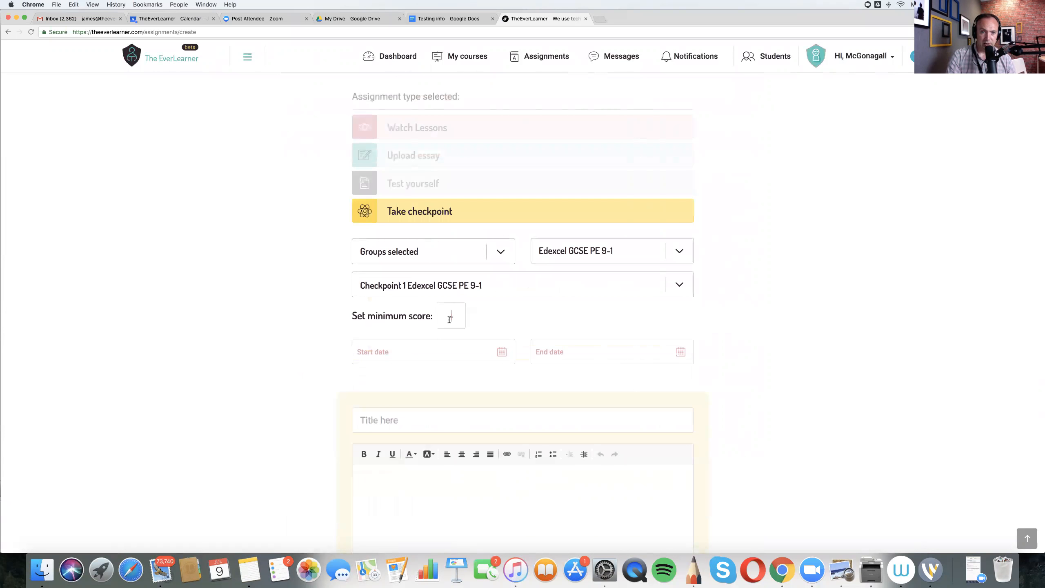
- Set the checkpoint's minimum score to 90% and its start date to the current time, 09/07/2018 04:37 PM
{"action": "type", "text": "90"}
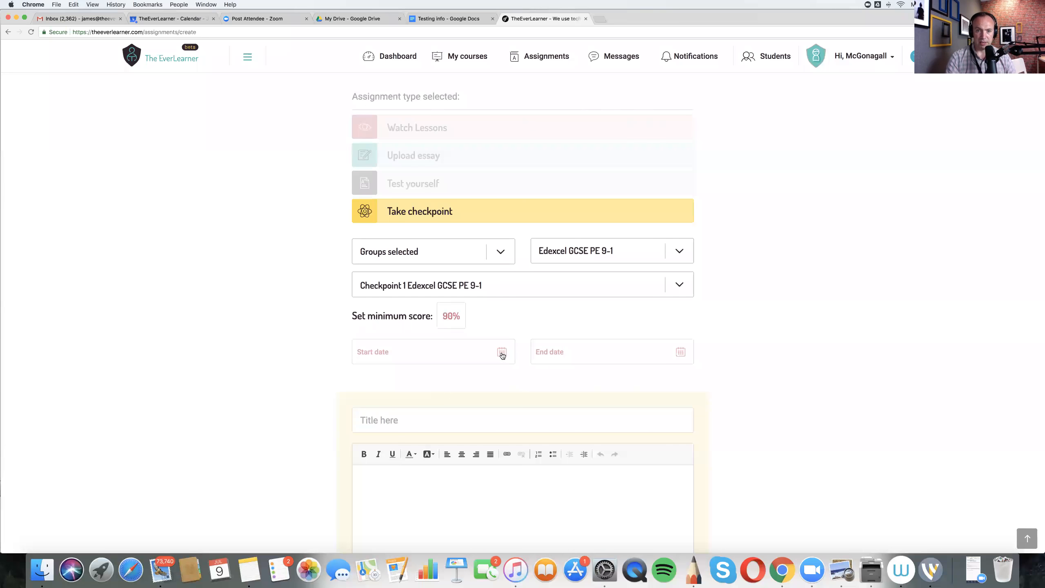
{"action": "left_click", "coordinate": [502, 352]}
{"action": "left_click", "coordinate": [371, 527]}
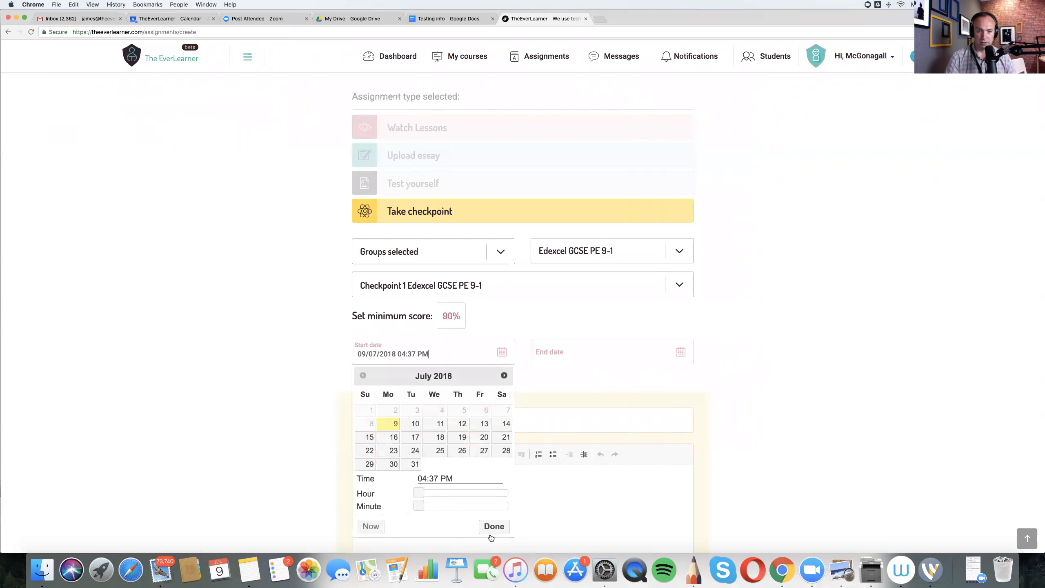
{"action": "left_click", "coordinate": [494, 526]}
- Set the assignment's end date to 09/07/2018 09:59 PM
{"action": "left_click", "coordinate": [680, 358]}
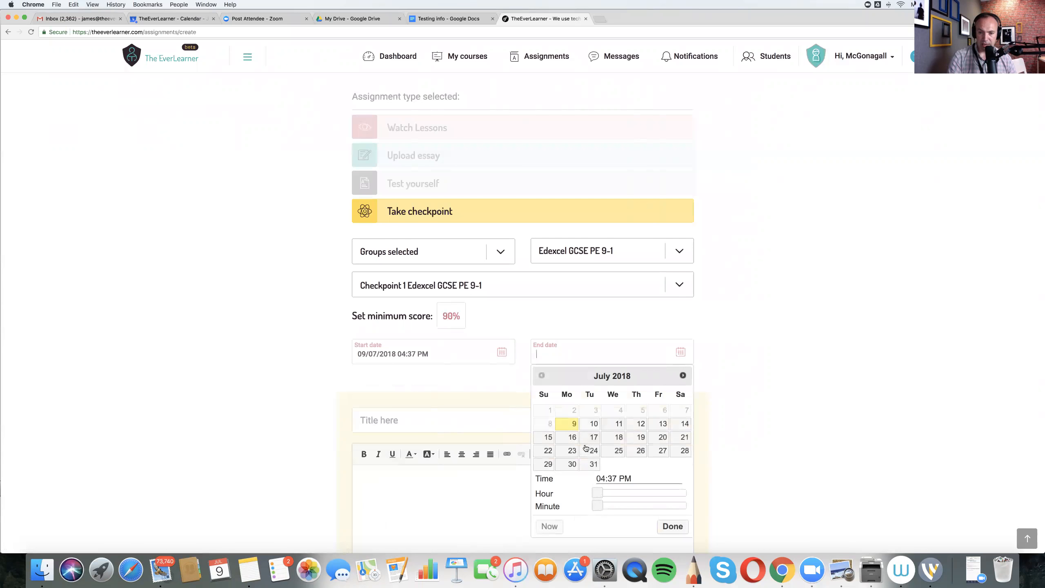
{"action": "left_click_drag", "start_coordinate": [598, 493], "coordinate": [715, 511]}
{"action": "left_click", "coordinate": [674, 528]}
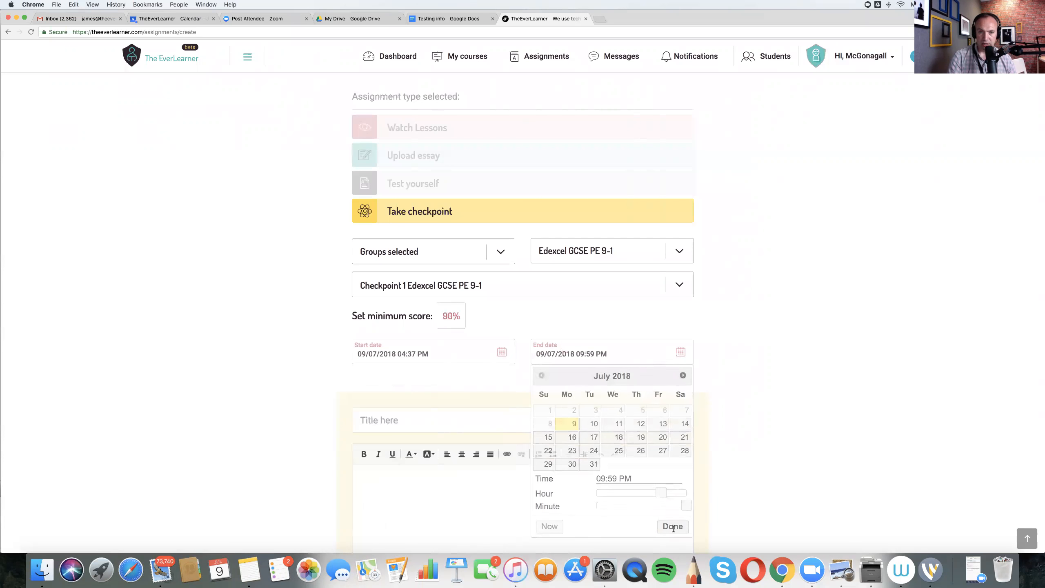
- Title the assignment "Checkpoint" and leave its description empty
{"action": "left_click", "coordinate": [392, 419]}
{"action": "type", "text": "Checkpoint"}
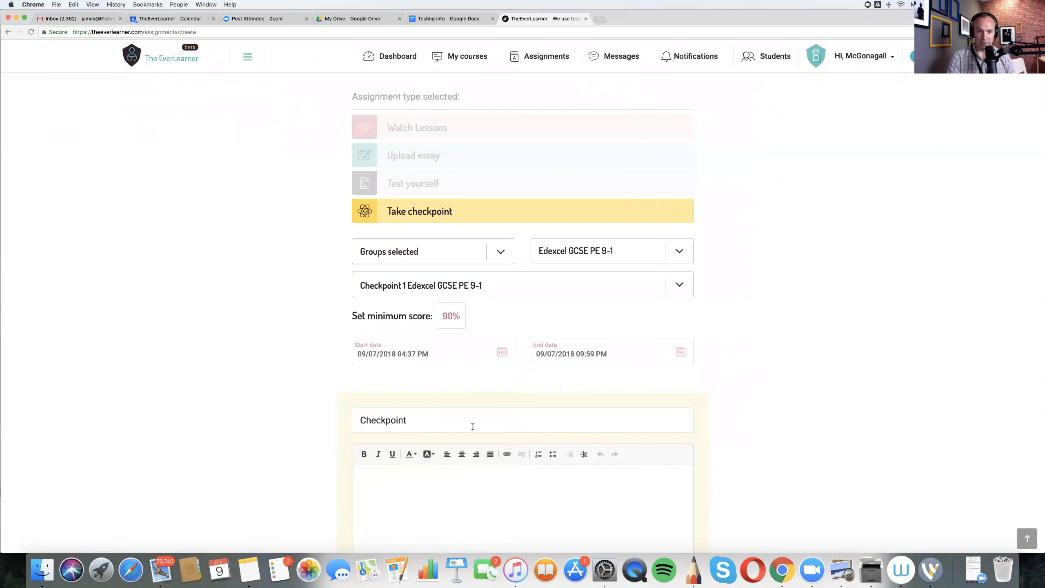
{"action": "scroll", "coordinate": [472, 427], "scroll_direction": "down", "scroll_amount": 3}
{"action": "left_click", "coordinate": [428, 376]}
- Create the assignment for the whole group with retakes allowed and completion mandatory
{"action": "scroll", "coordinate": [430, 376], "scroll_direction": "down", "scroll_amount": 4}
{"action": "left_click", "coordinate": [493, 355]}
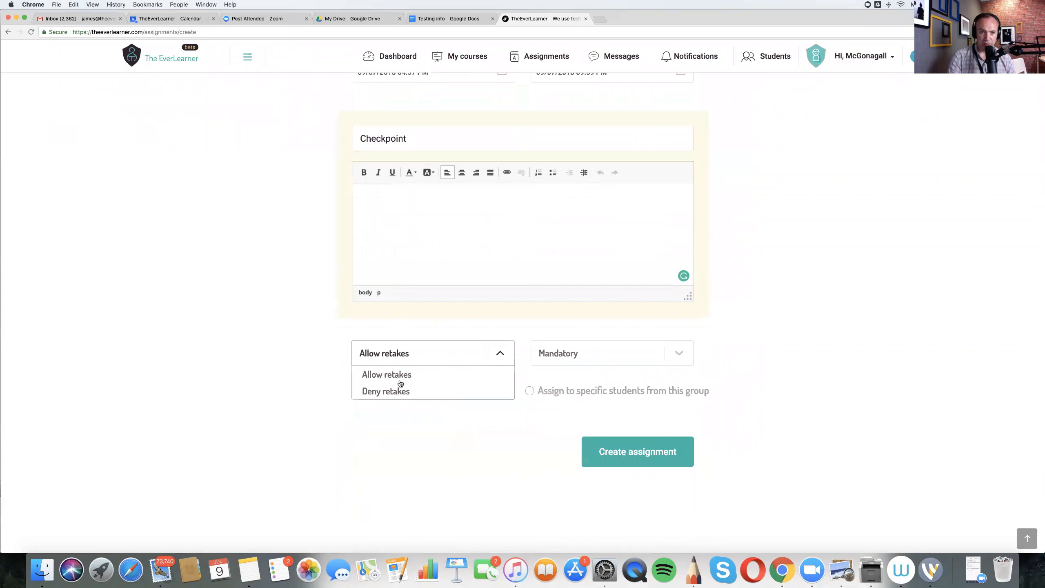
{"action": "left_click", "coordinate": [677, 356]}
{"action": "left_click", "coordinate": [610, 375]}
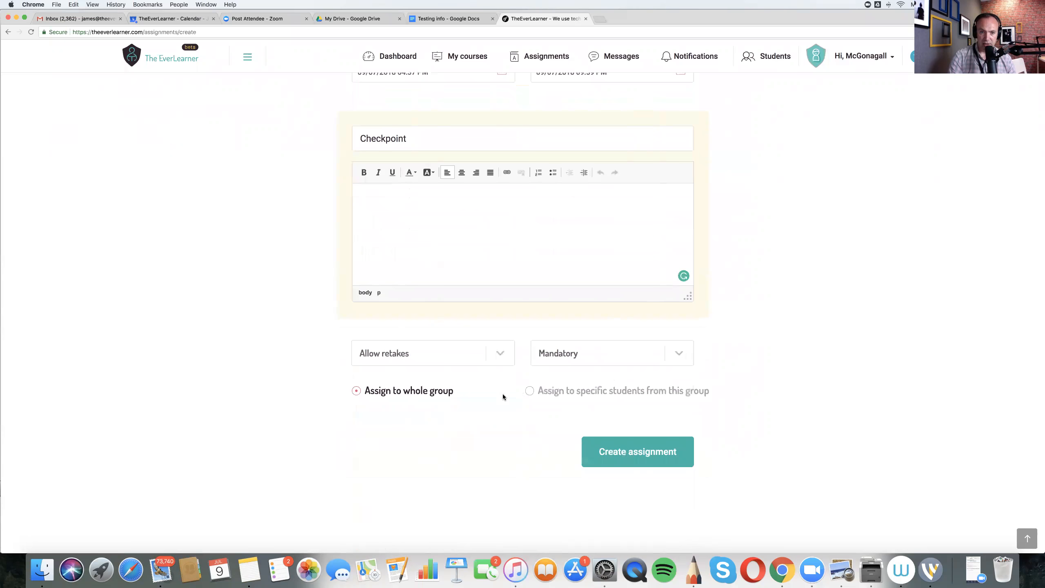
{"action": "left_click", "coordinate": [650, 455]}
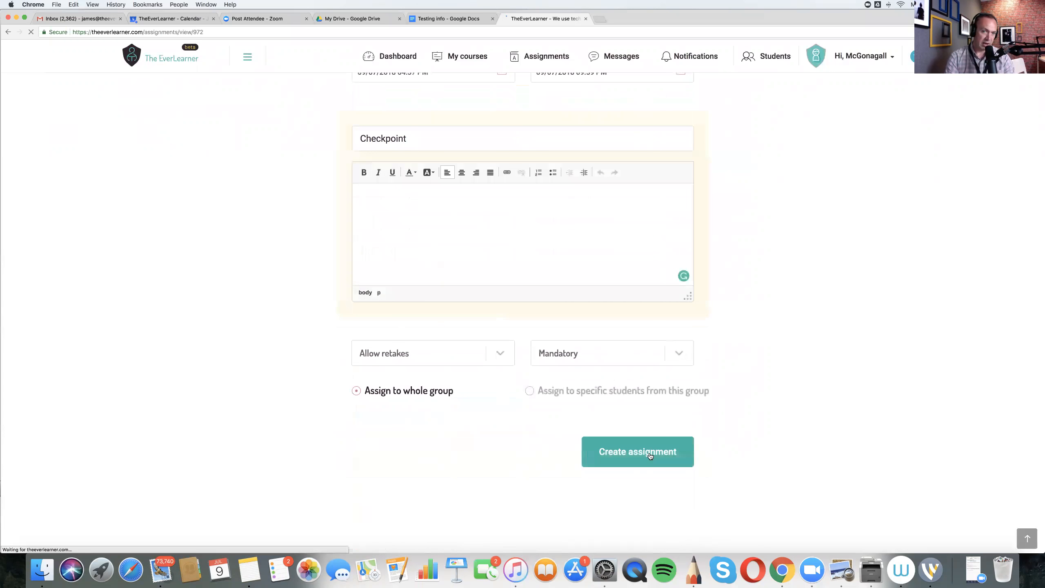
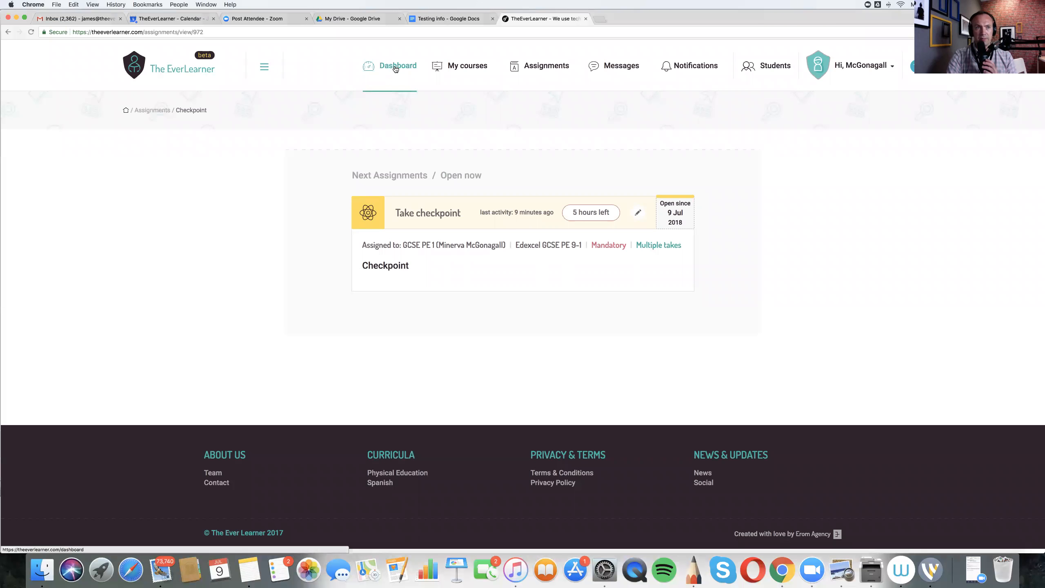
- Show the dashboard progress statistics for the GCSE PE 1 group on the Edexcel GCSE PE 9-1 course
{"action": "left_click", "coordinate": [396, 69]}
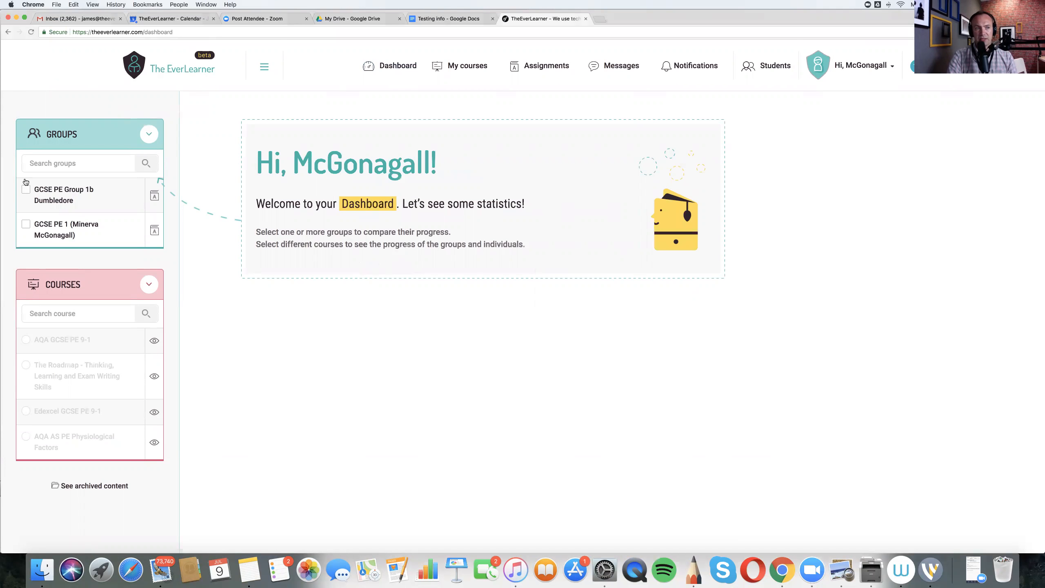
{"action": "left_click", "coordinate": [26, 225]}
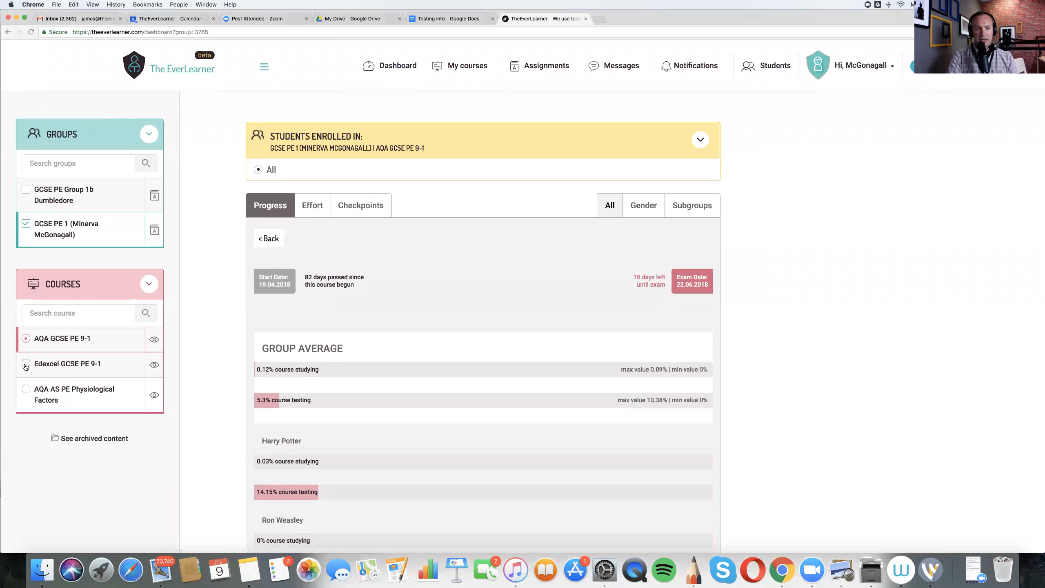
{"action": "left_click", "coordinate": [26, 364]}
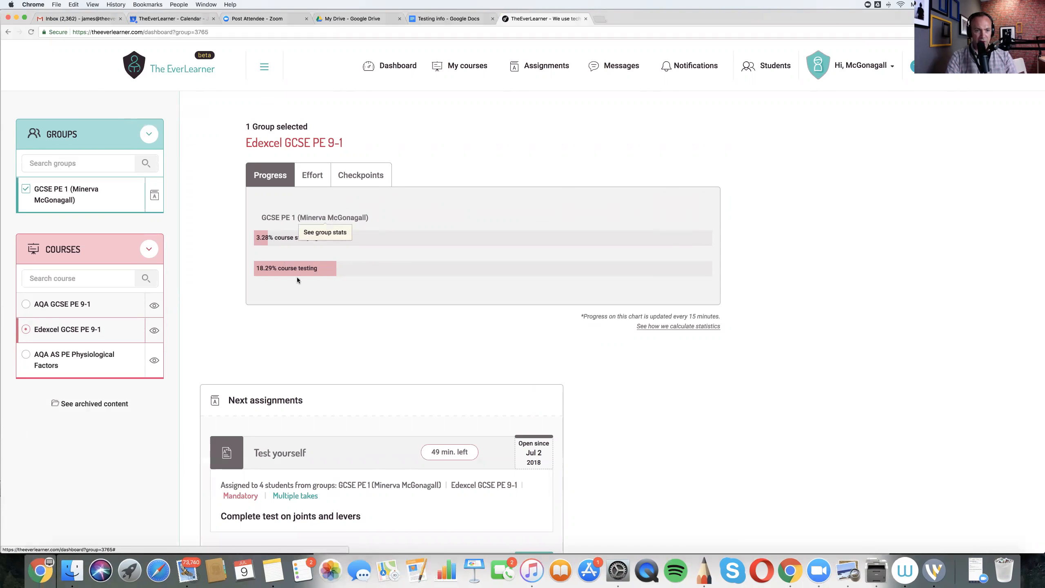
{"action": "scroll", "coordinate": [298, 279], "scroll_direction": "down", "scroll_amount": 7}
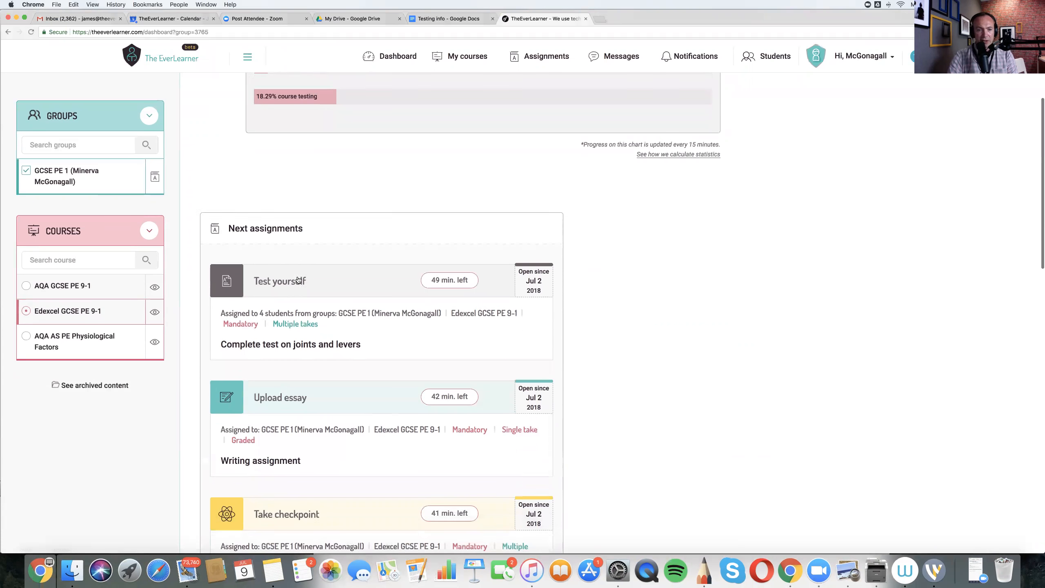
{"action": "scroll", "coordinate": [299, 280], "scroll_direction": "up", "scroll_amount": 7}
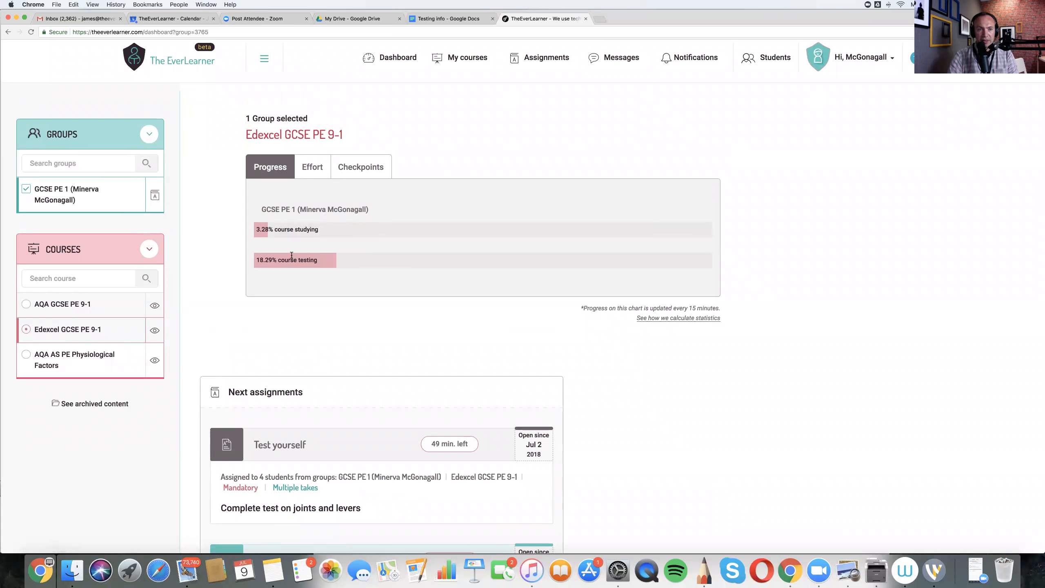
- Open the GCSE PE 1 group's statistics and review the group average and each student's studying and testing progress
{"action": "left_click", "coordinate": [283, 210]}
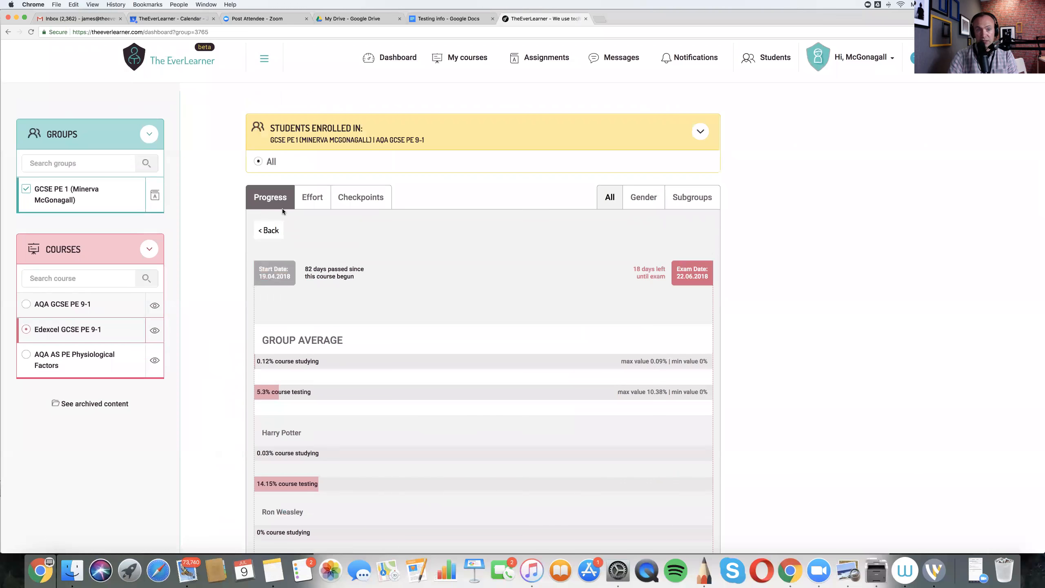
{"action": "scroll", "coordinate": [232, 291], "scroll_direction": "down", "scroll_amount": 5}
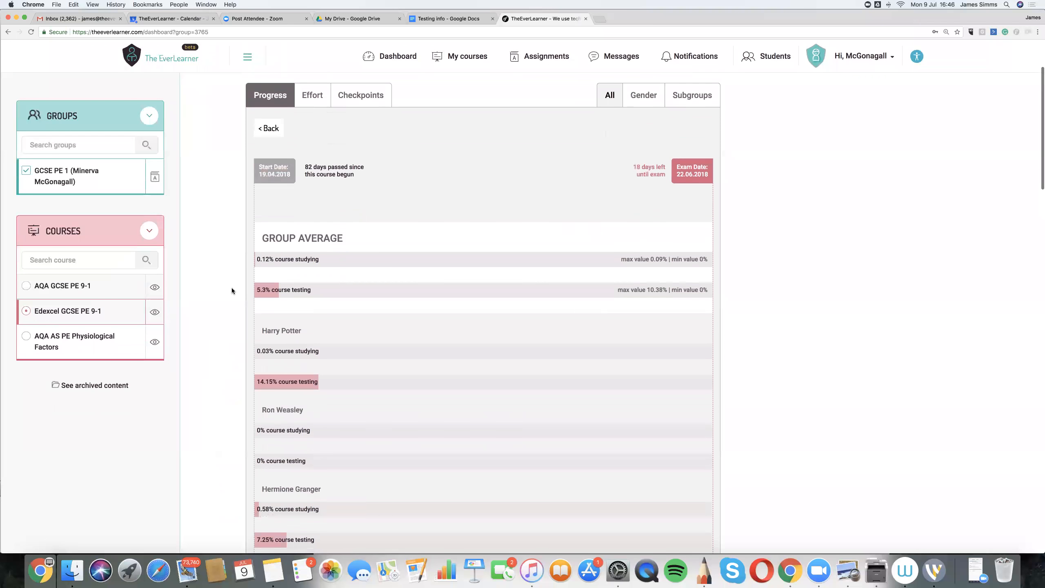
{"action": "scroll", "coordinate": [232, 291], "scroll_direction": "down", "scroll_amount": 2}
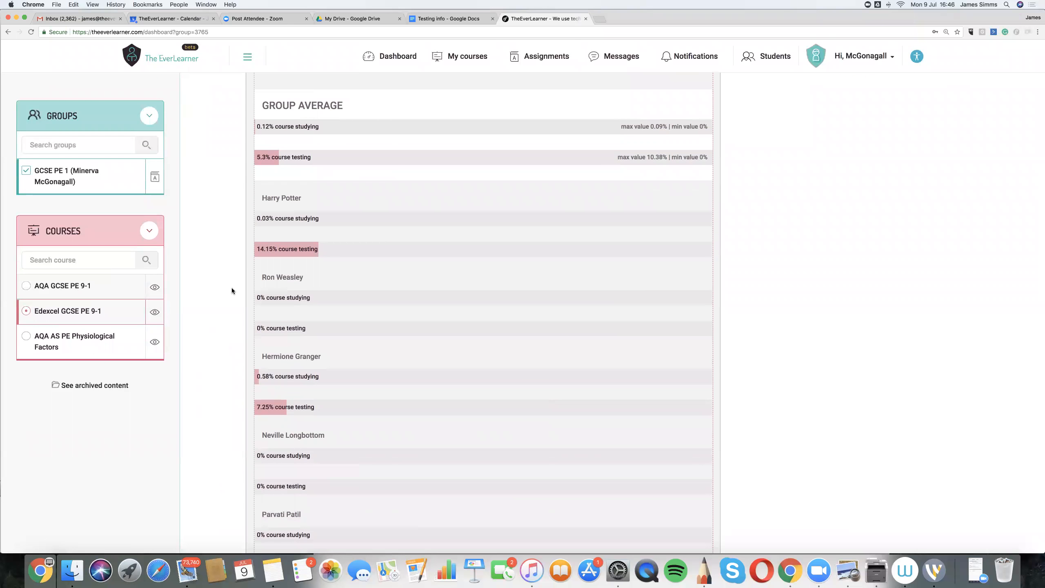
{"action": "scroll", "coordinate": [232, 290], "scroll_direction": "down", "scroll_amount": 2}
{"action": "scroll", "coordinate": [232, 291], "scroll_direction": "down", "scroll_amount": 4}
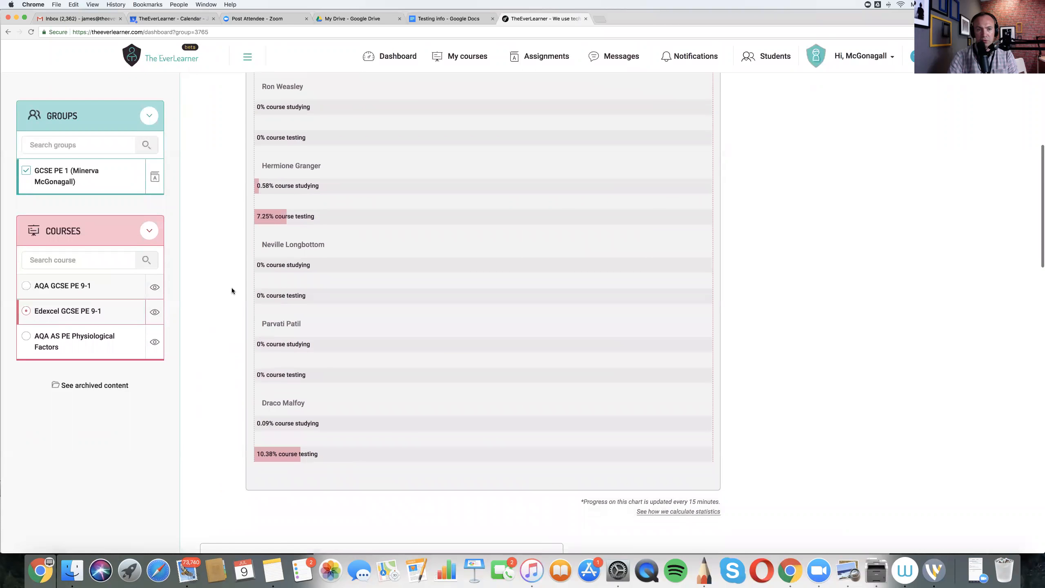
{"action": "scroll", "coordinate": [232, 291], "scroll_direction": "up", "scroll_amount": 5}
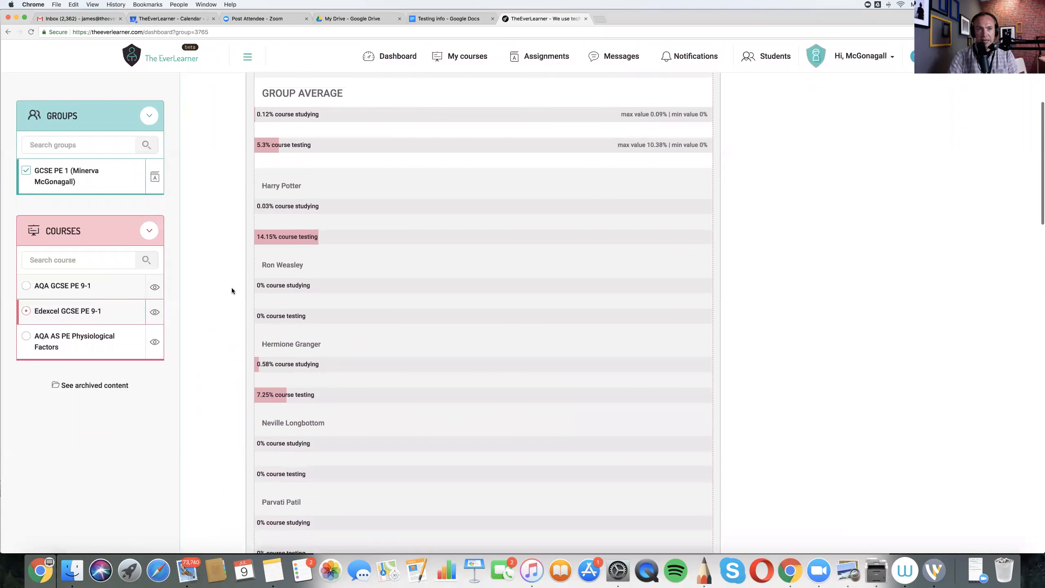
{"action": "scroll", "coordinate": [232, 290], "scroll_direction": "up", "scroll_amount": 2}
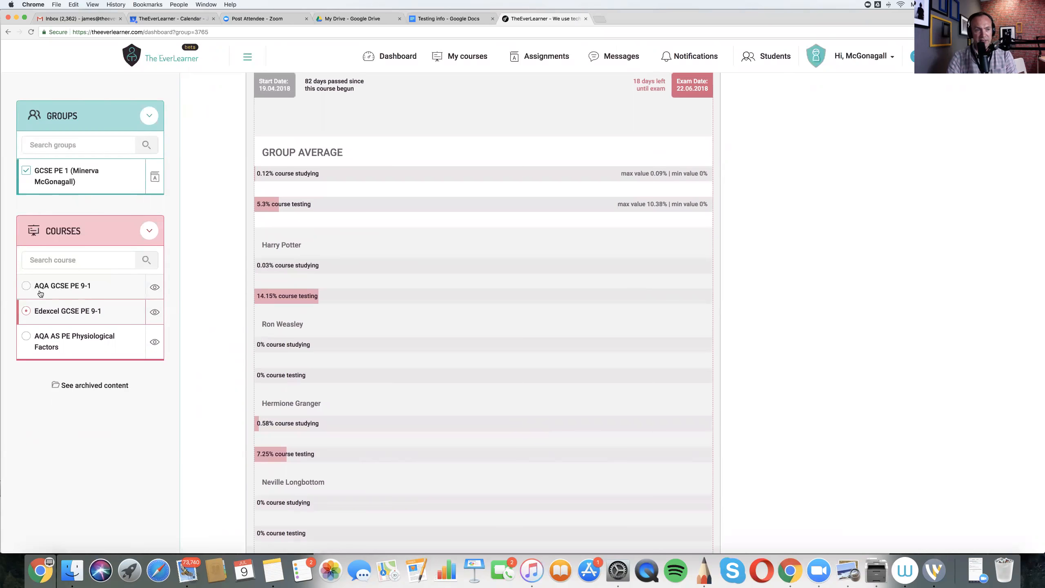
- Select the AQA GCSE PE 9-1 course with both groups included, and open the GCSE PE 1 group's statistics
{"action": "left_click", "coordinate": [26, 287]}
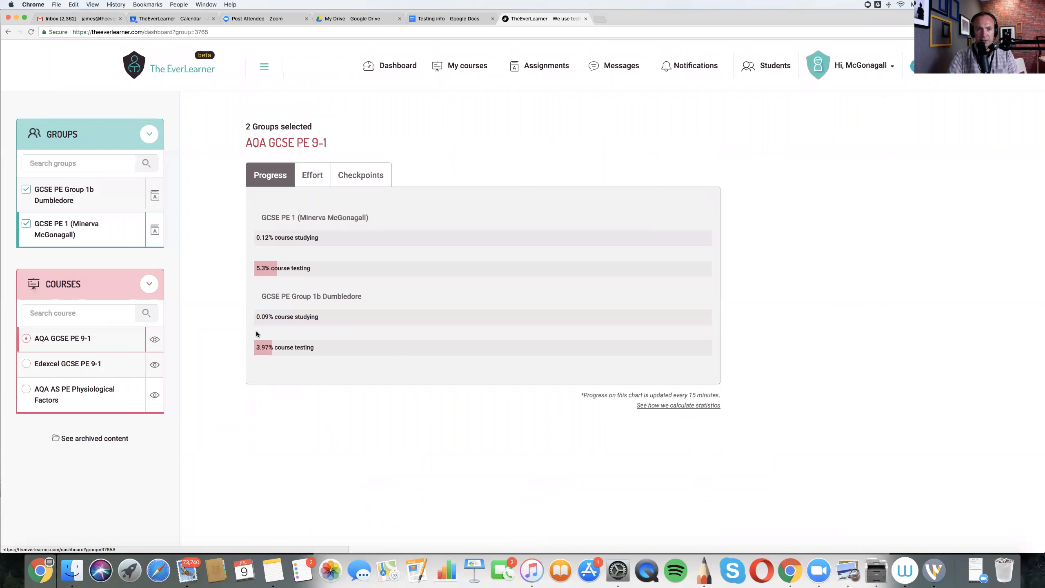
{"action": "left_click", "coordinate": [285, 218]}
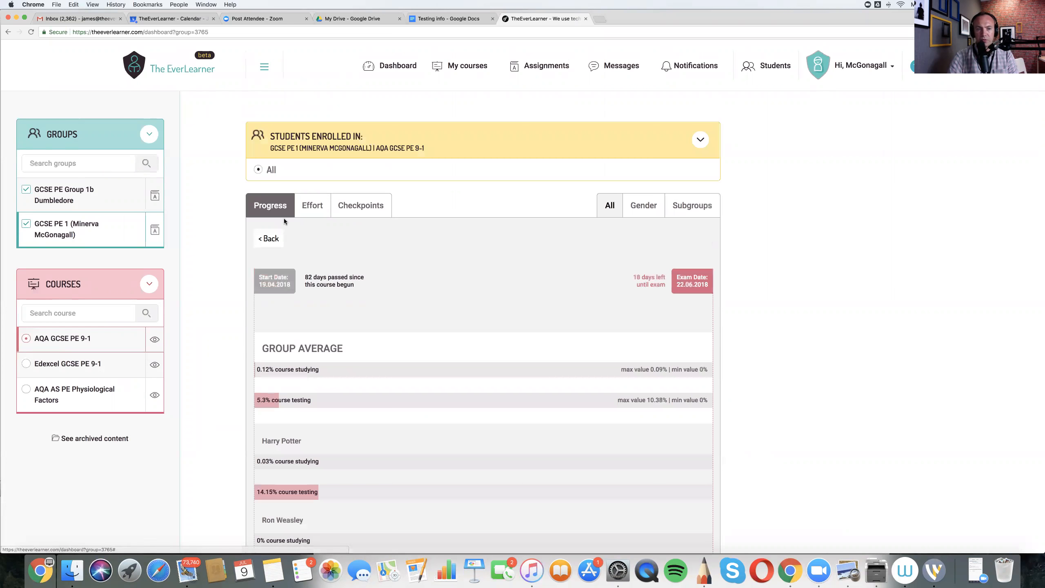
{"action": "scroll", "coordinate": [234, 323], "scroll_direction": "down", "scroll_amount": 5}
{"action": "left_click", "coordinate": [234, 323]}
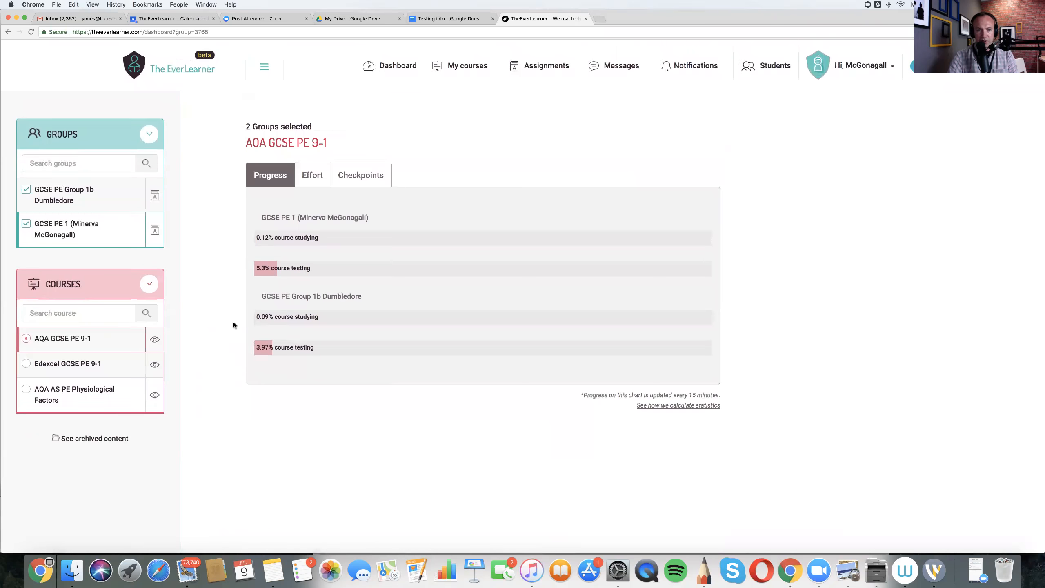
{"action": "left_click", "coordinate": [287, 220]}
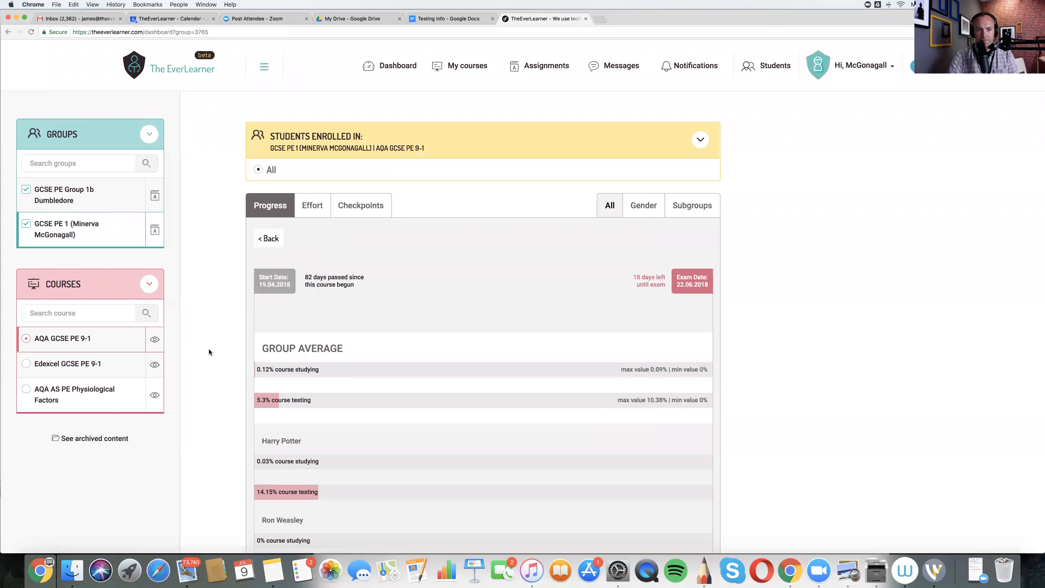
- Compare the individual students' studying and testing percentages on the AQA GCSE PE 9-1 course
{"action": "scroll", "coordinate": [213, 348], "scroll_direction": "down", "scroll_amount": 4}
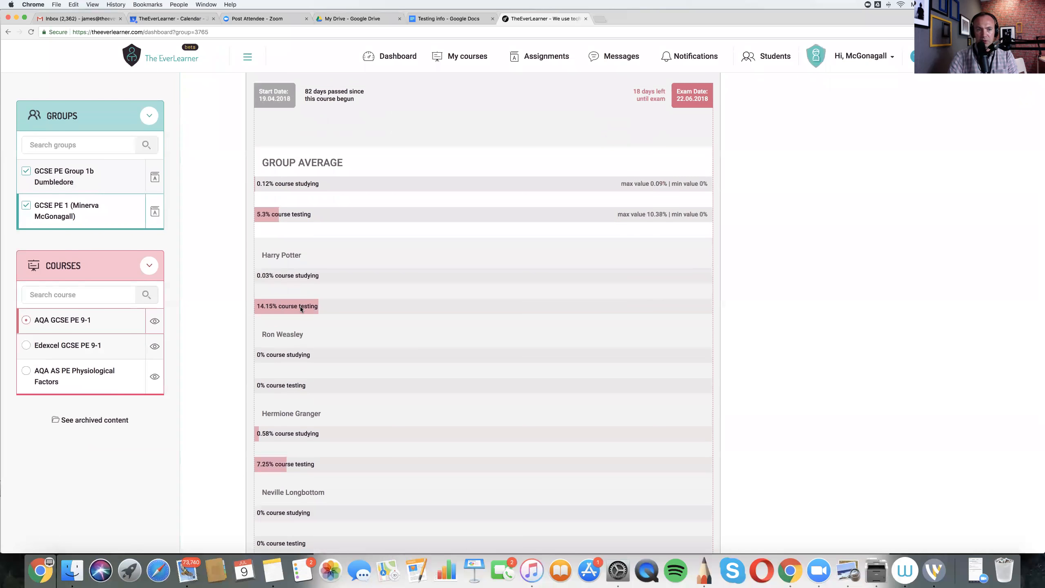
{"action": "scroll", "coordinate": [300, 307], "scroll_direction": "down", "scroll_amount": 6}
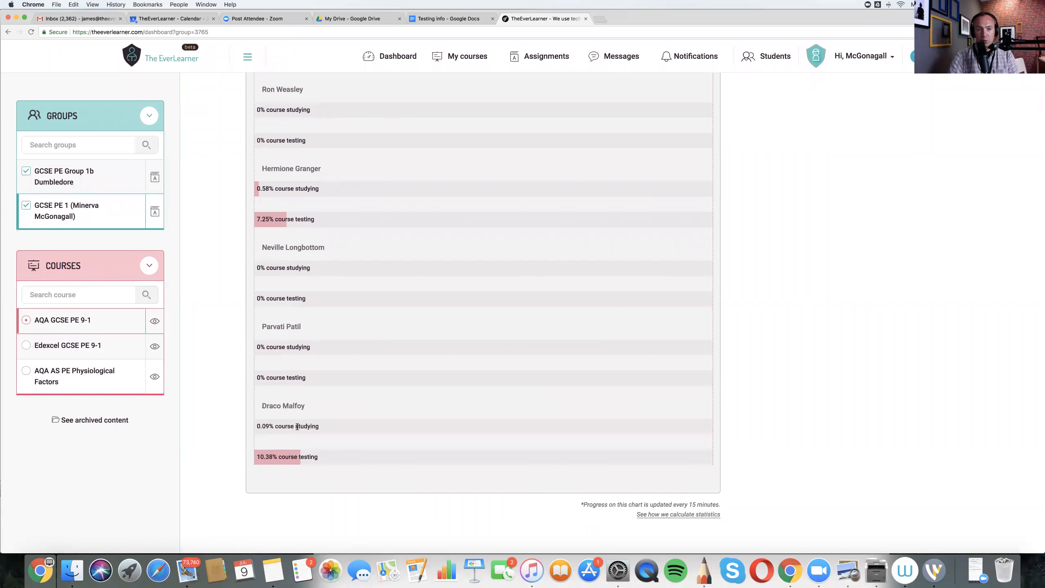
{"action": "scroll", "coordinate": [296, 423], "scroll_direction": "up", "scroll_amount": 5}
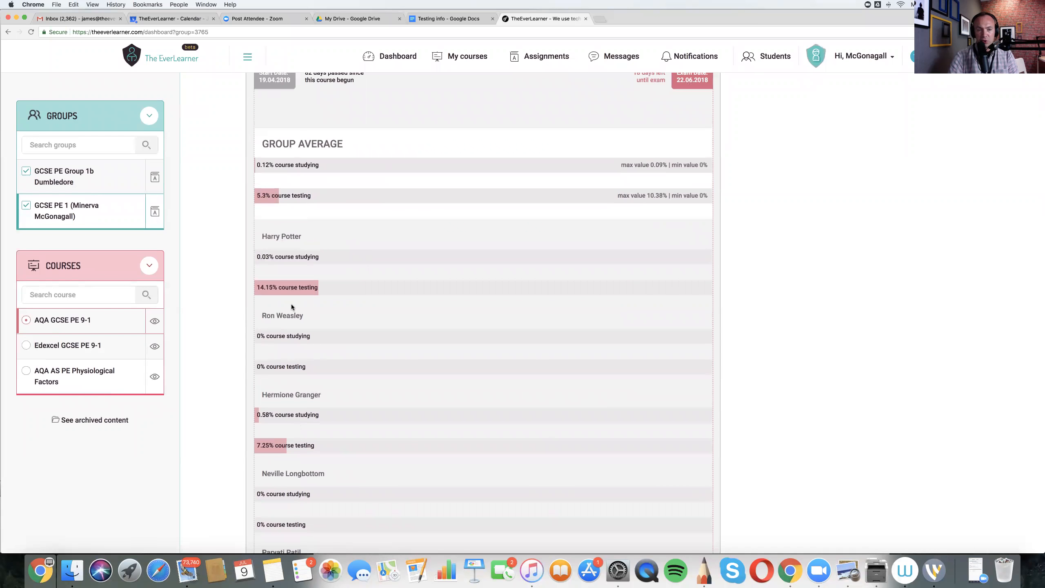
{"action": "scroll", "coordinate": [291, 304], "scroll_direction": "down", "scroll_amount": 4}
{"action": "scroll", "coordinate": [292, 307], "scroll_direction": "down", "scroll_amount": 2}
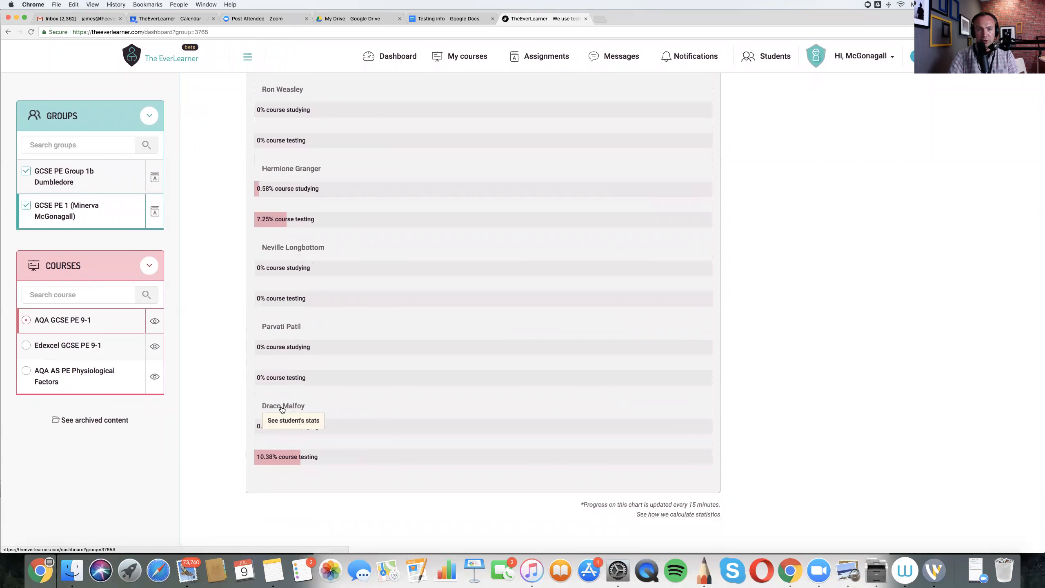
- Open the last listed student's statistics and inspect the progress chart from the course start date, including the cumulative average point
{"action": "left_click", "coordinate": [282, 408]}
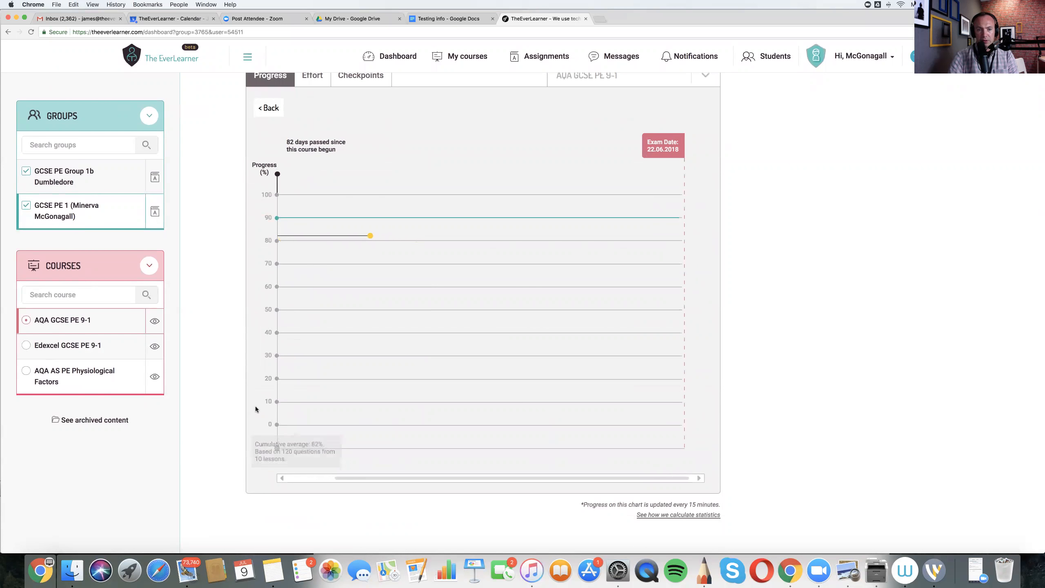
{"action": "left_click_drag", "start_coordinate": [397, 479], "coordinate": [280, 478]}
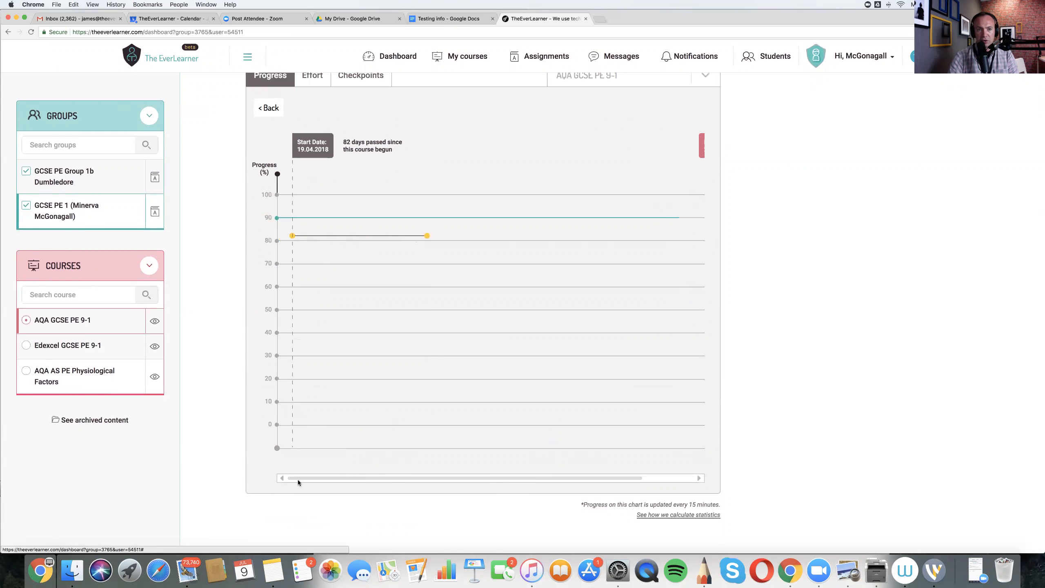
{"action": "mouse_move", "coordinate": [418, 237]}
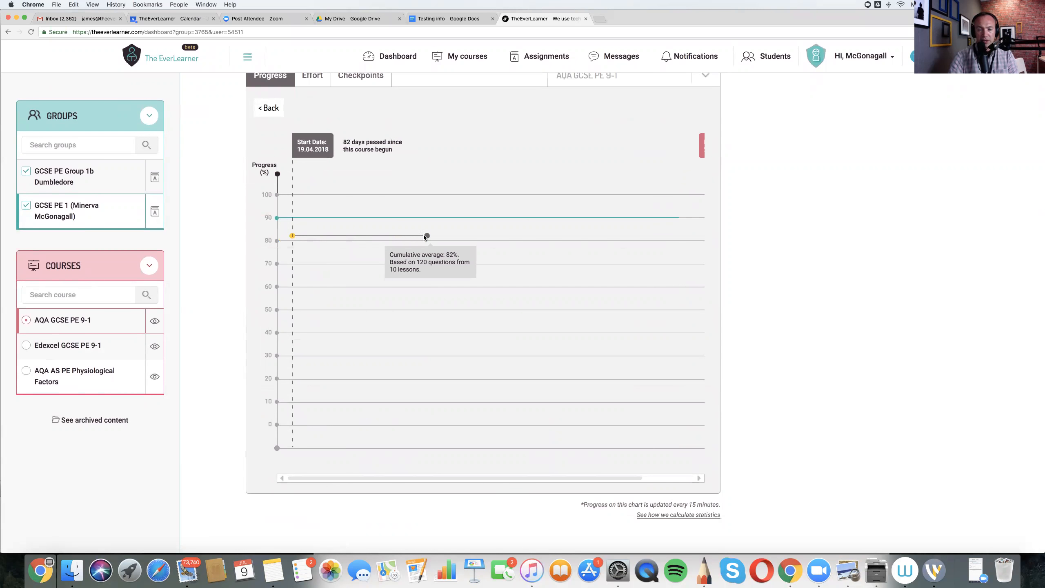
{"action": "scroll", "coordinate": [428, 239], "scroll_direction": "up", "scroll_amount": 2}
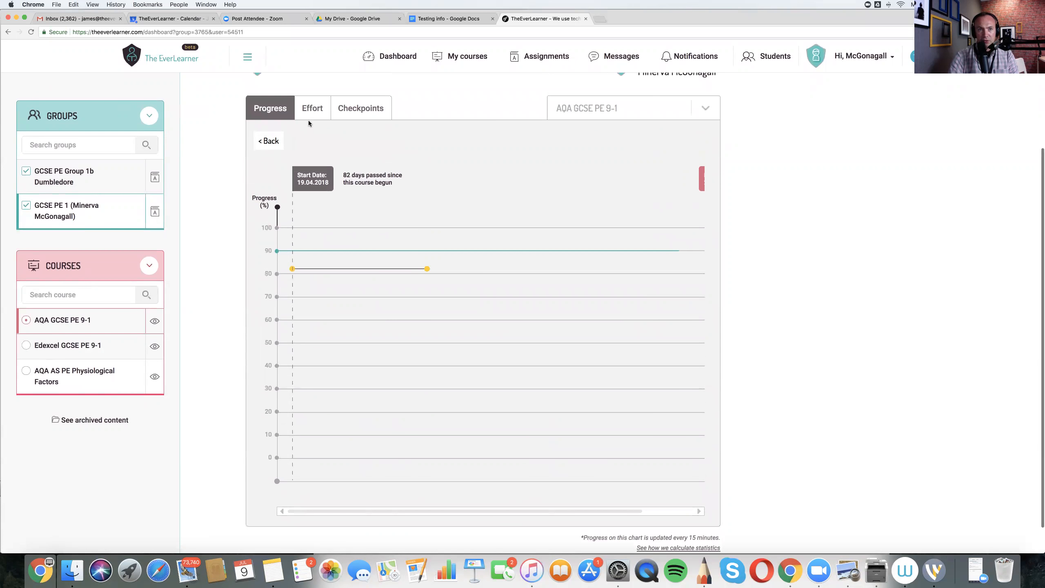
- Examine the student's effort by chapter, drilling into Musculoskeletal System and The Skeleton, and return to the group statistics
{"action": "left_click", "coordinate": [312, 110]}
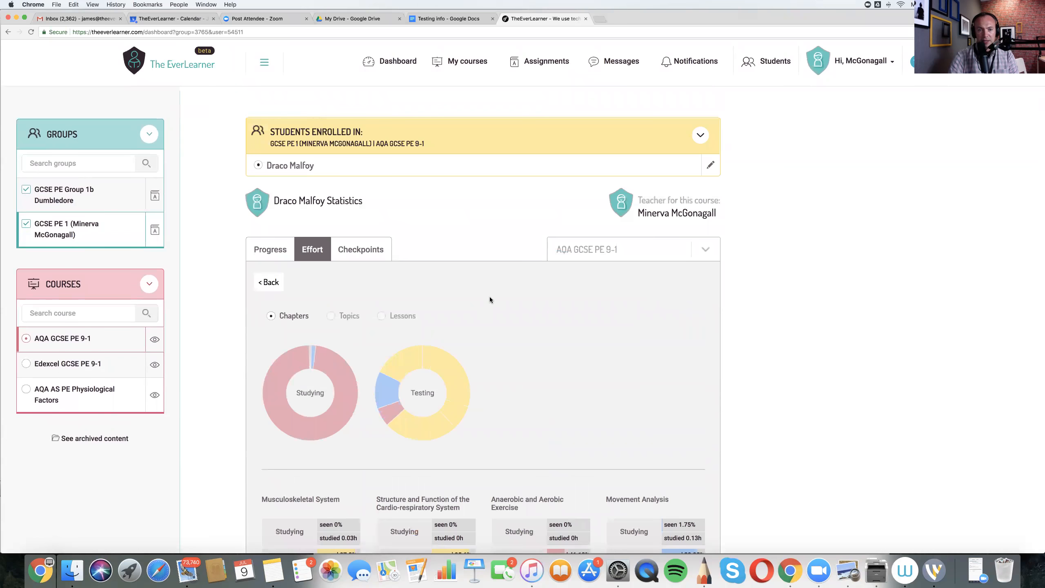
{"action": "scroll", "coordinate": [490, 297], "scroll_direction": "down", "scroll_amount": 3}
{"action": "mouse_move", "coordinate": [311, 255]}
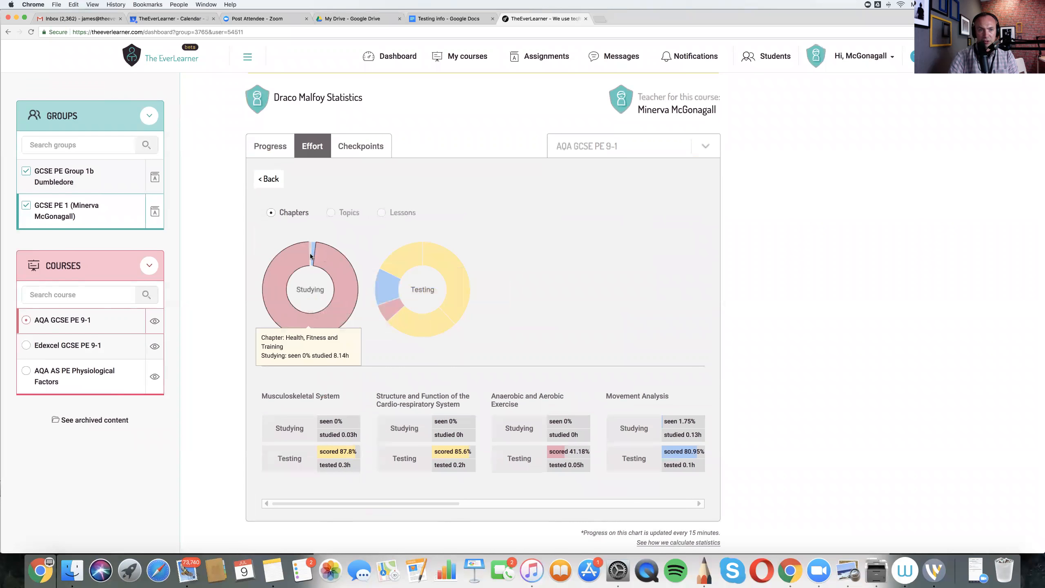
{"action": "left_click", "coordinate": [306, 391]}
{"action": "scroll", "coordinate": [273, 411], "scroll_direction": "down", "scroll_amount": 2}
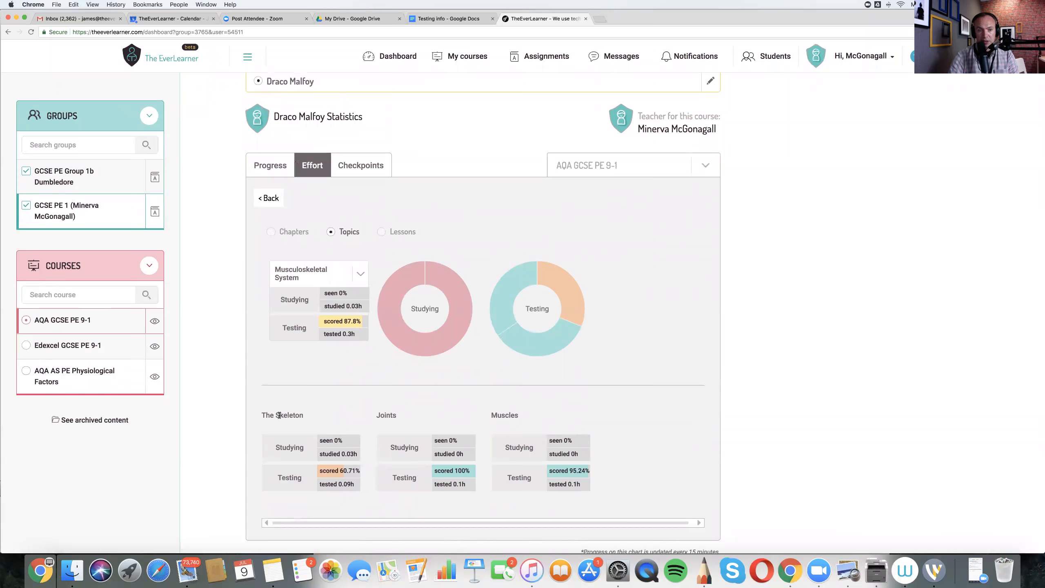
{"action": "left_click", "coordinate": [279, 415]}
{"action": "scroll", "coordinate": [280, 415], "scroll_direction": "down", "scroll_amount": 3}
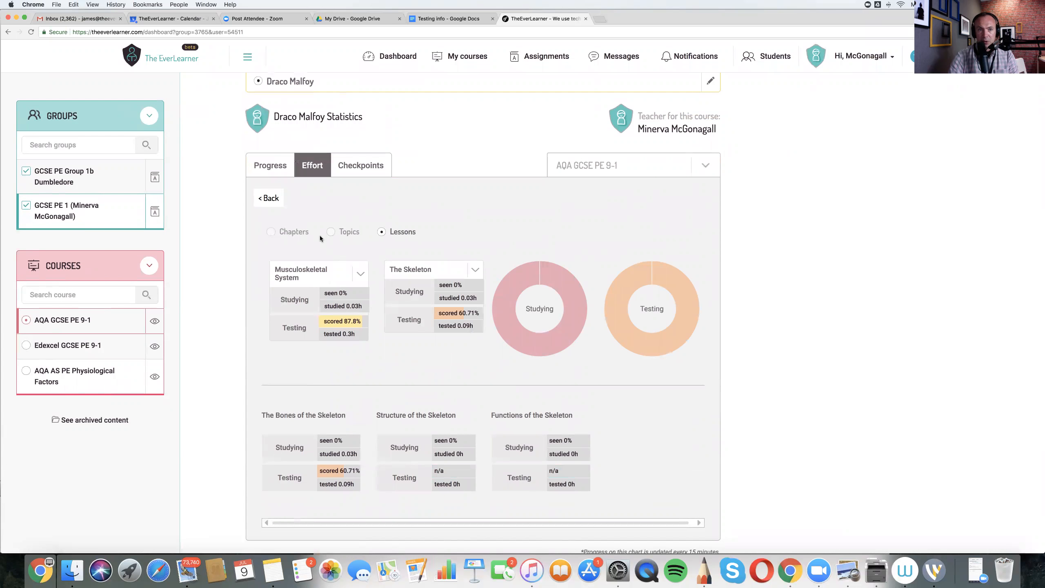
{"action": "left_click", "coordinate": [271, 199]}
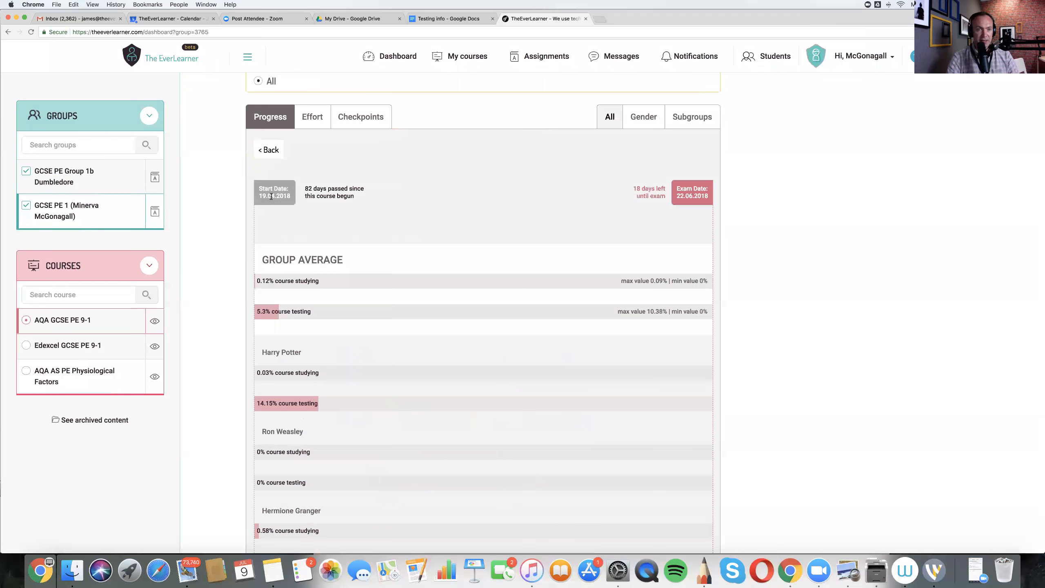
- Review the GCSE PE 1 group's effort, comparing each student's hours in tutorials and practice mode with hours in test mode
{"action": "left_click", "coordinate": [312, 118]}
{"action": "scroll", "coordinate": [407, 233], "scroll_direction": "down", "scroll_amount": 2}
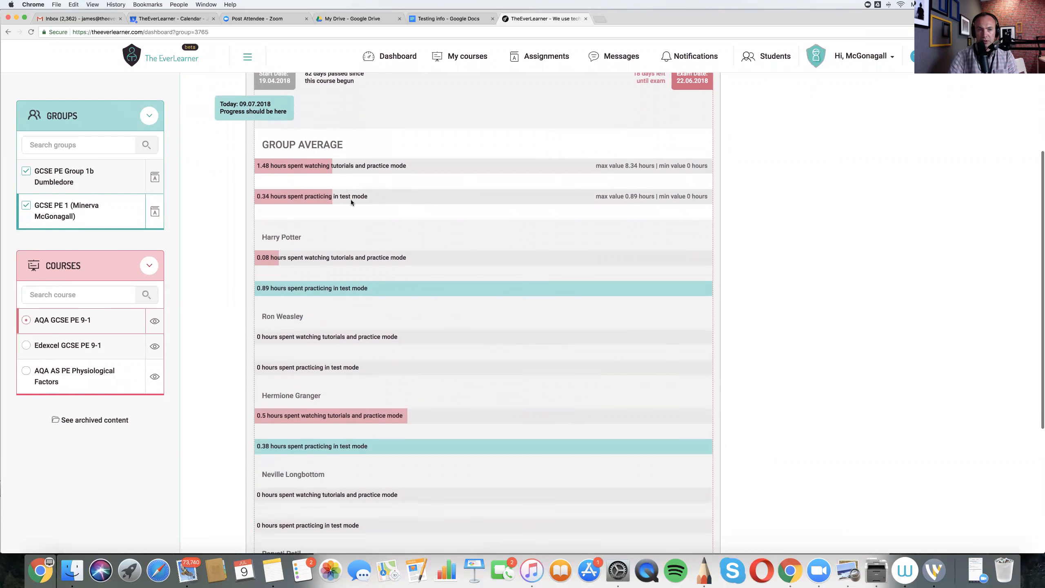
{"action": "scroll", "coordinate": [351, 199], "scroll_direction": "down", "scroll_amount": 2}
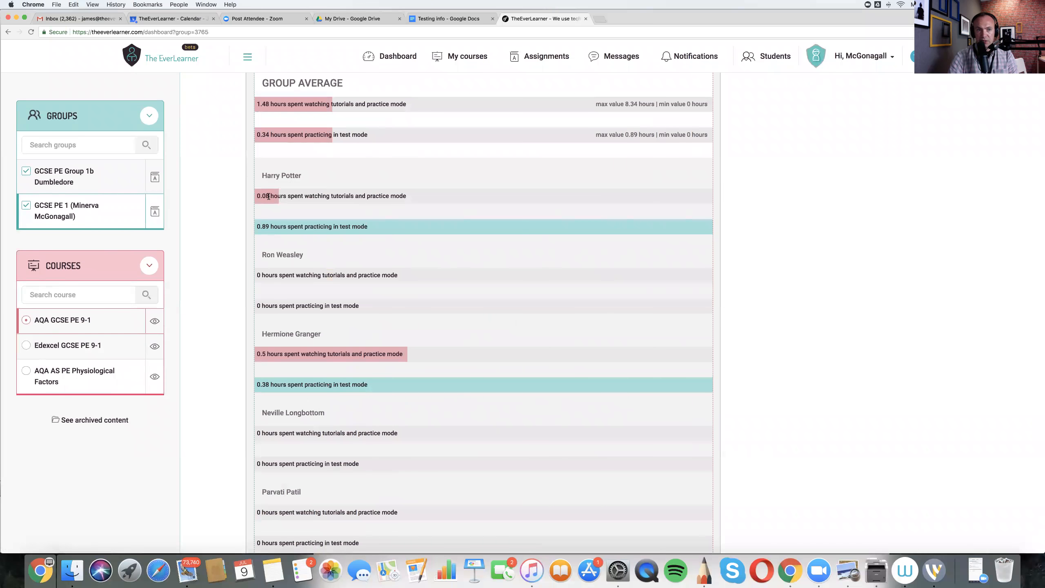
{"action": "scroll", "coordinate": [268, 196], "scroll_direction": "down", "scroll_amount": 3}
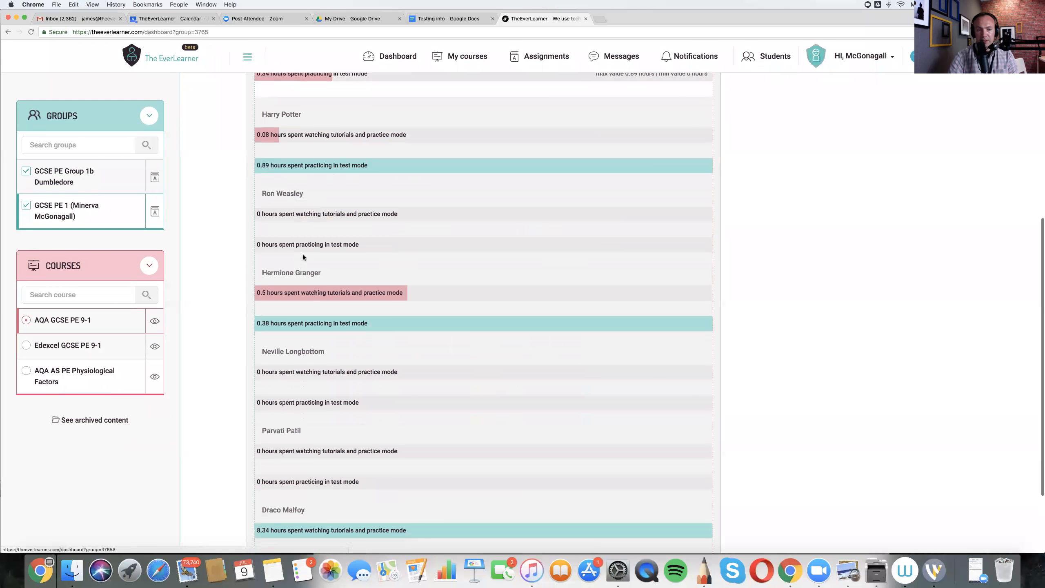
{"action": "scroll", "coordinate": [311, 284], "scroll_direction": "down", "scroll_amount": 1}
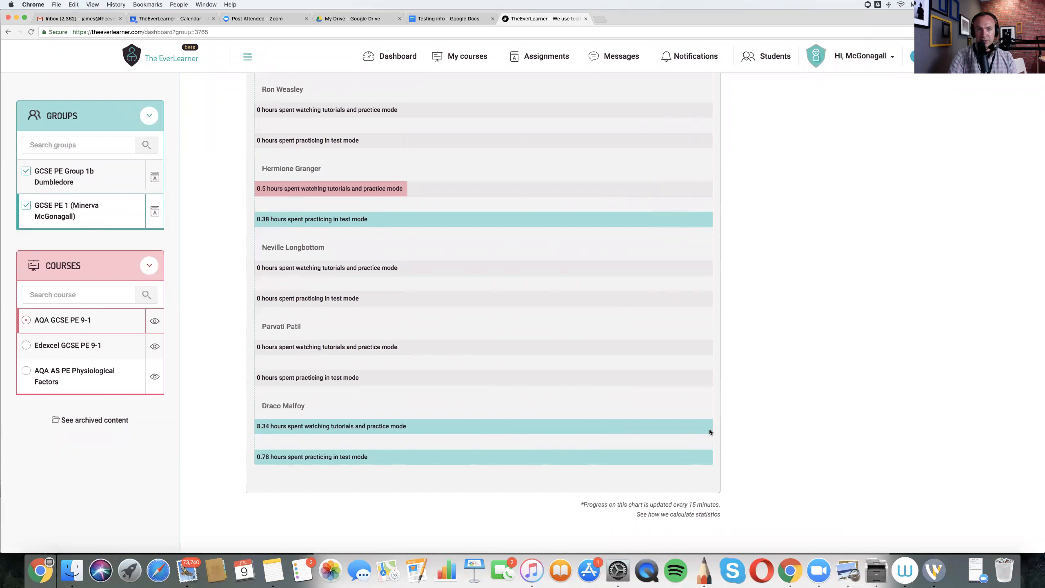
{"action": "scroll", "coordinate": [443, 265], "scroll_direction": "up", "scroll_amount": 2}
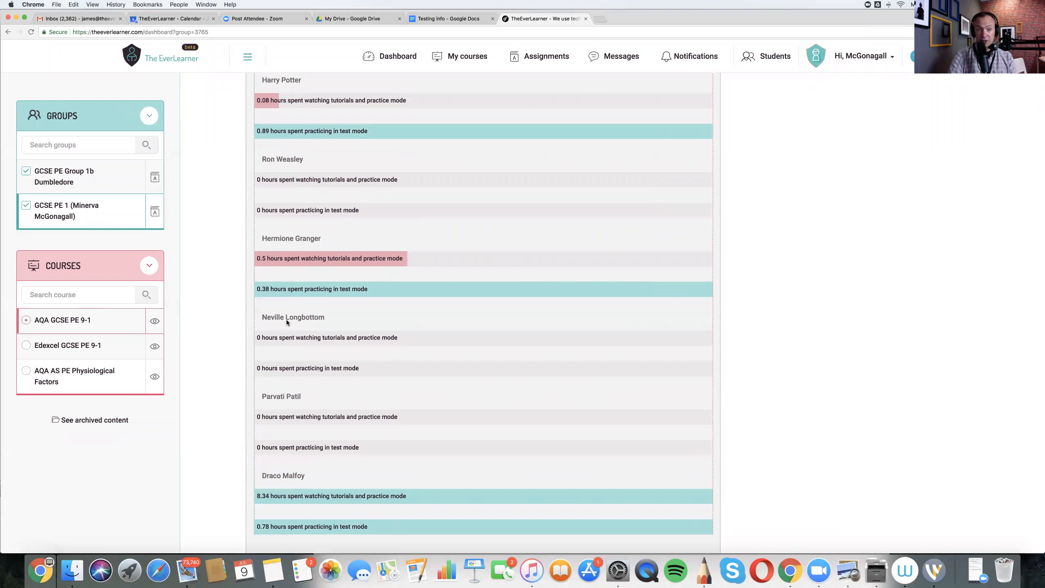
{"action": "scroll", "coordinate": [425, 365], "scroll_direction": "up", "scroll_amount": 4}
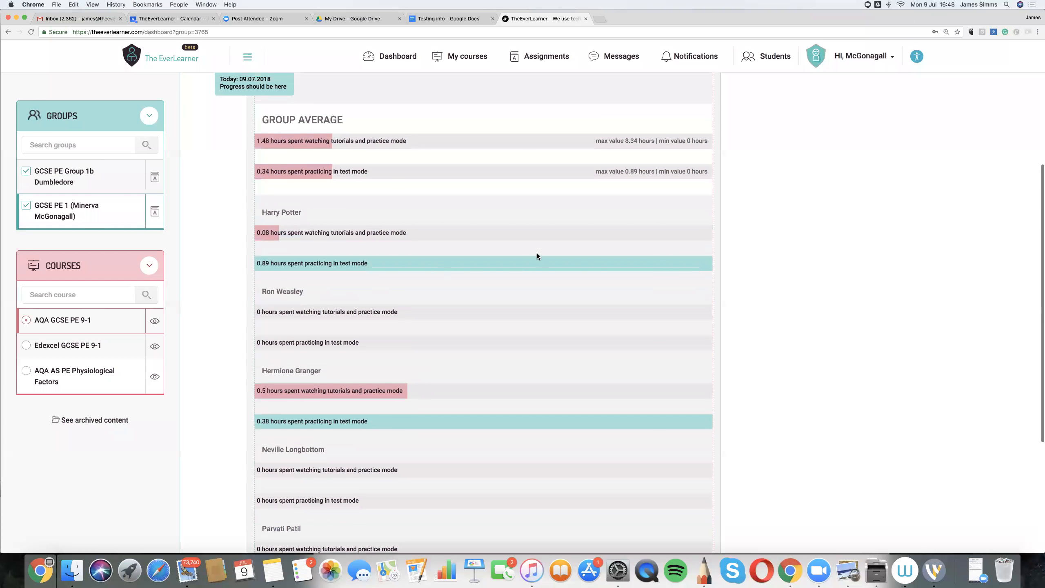
{"action": "scroll", "coordinate": [716, 263], "scroll_direction": "up", "scroll_amount": 1}
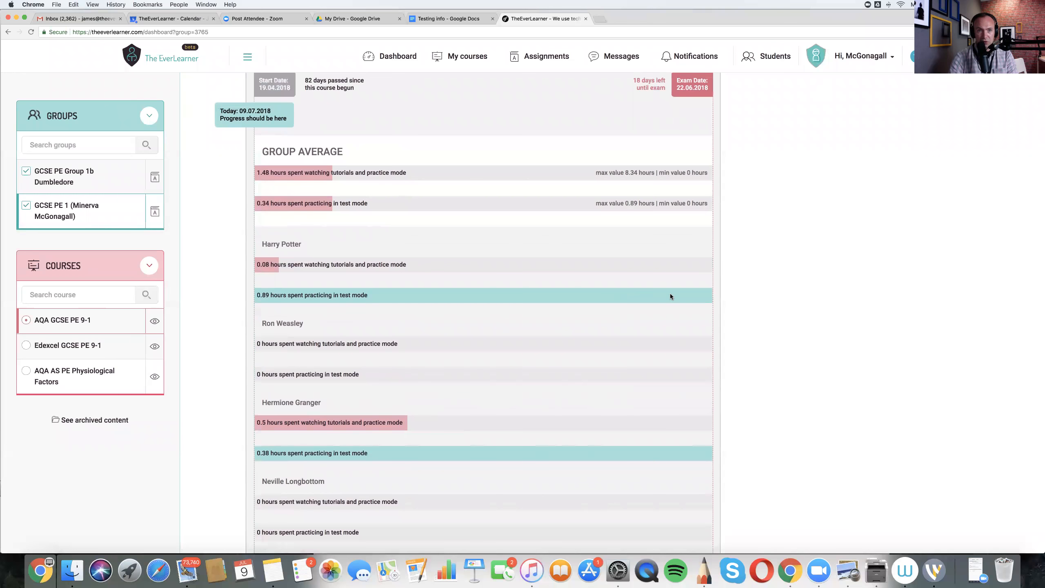
- Show the GCSE PE 1 group's checkpoint results for the AQA GCSE PE 9-1 course
{"action": "scroll", "coordinate": [670, 293], "scroll_direction": "up", "scroll_amount": 3}
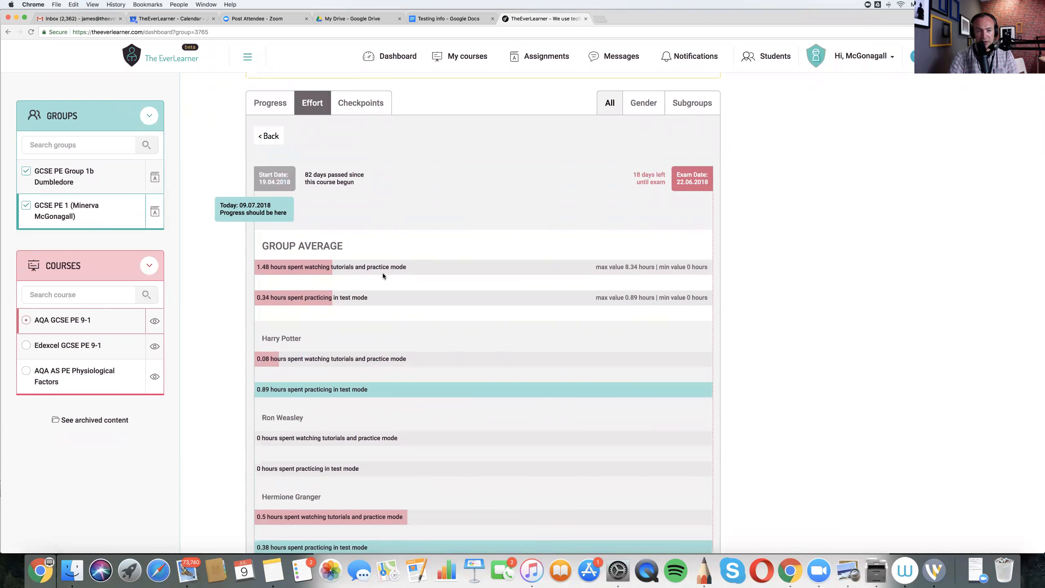
{"action": "scroll", "coordinate": [356, 140], "scroll_direction": "up", "scroll_amount": 1}
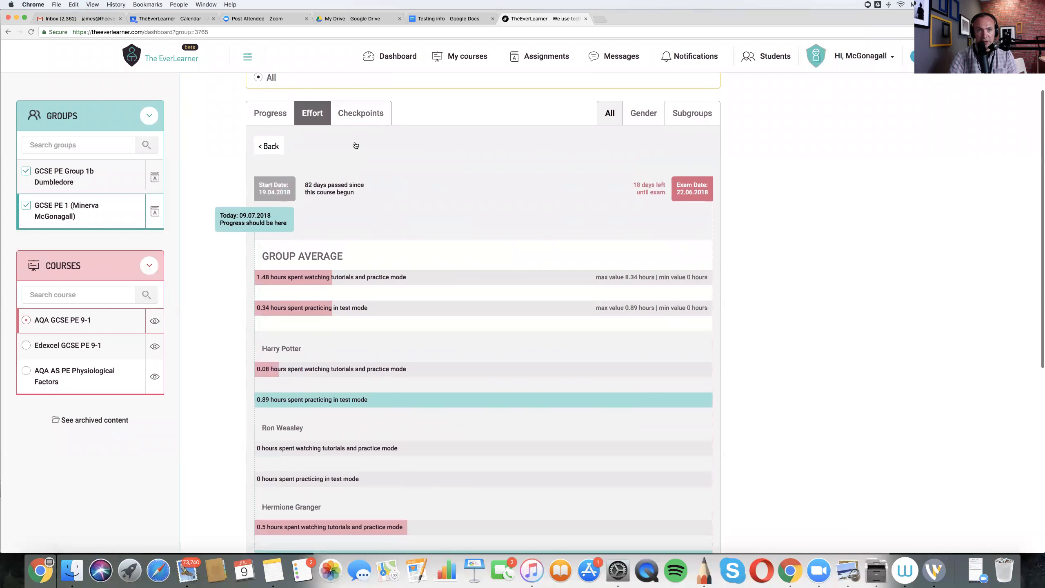
{"action": "left_click", "coordinate": [361, 114]}
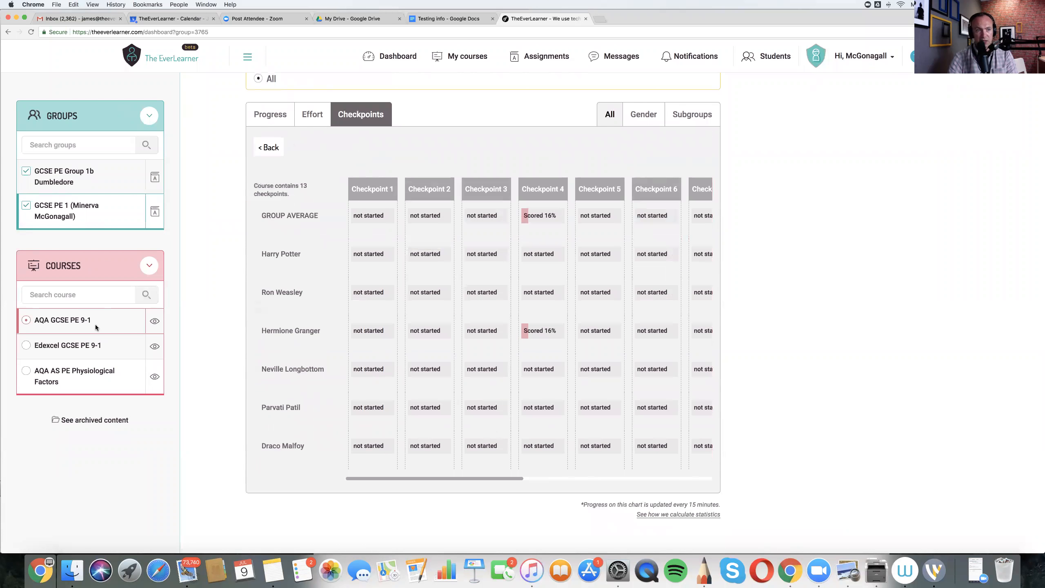
- Try to switch the dashboard to the Edexcel GCSE PE 9-1 course and reload the page
{"action": "left_click", "coordinate": [27, 346]}
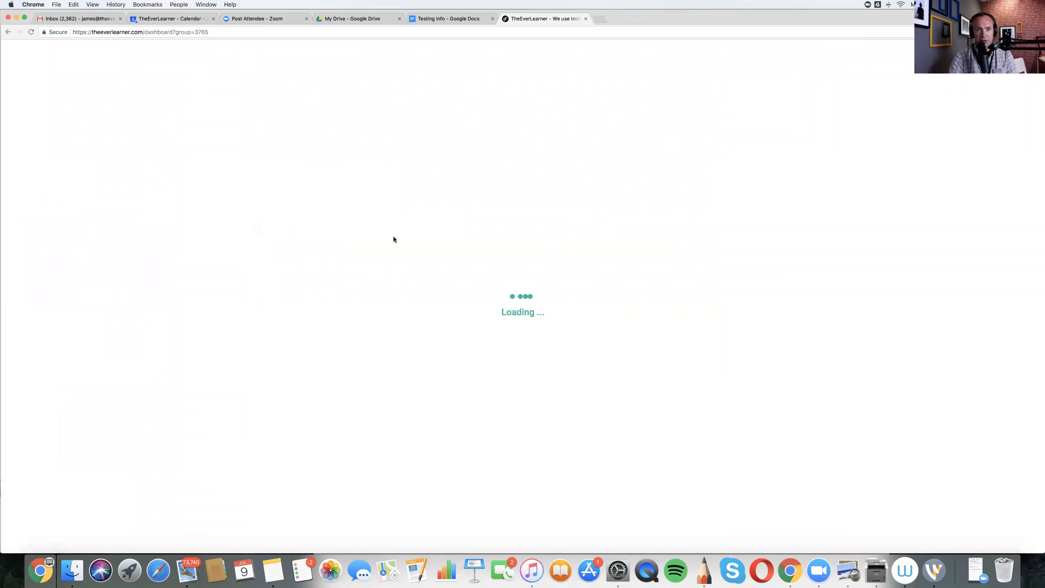
{"action": "left_click", "coordinate": [363, 88]}
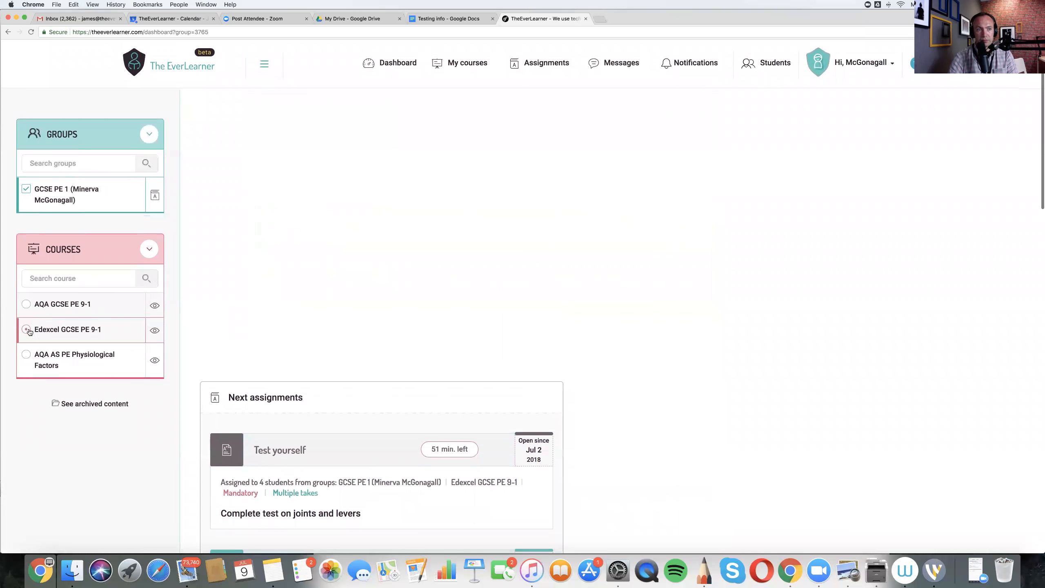
{"action": "left_click", "coordinate": [29, 32]}
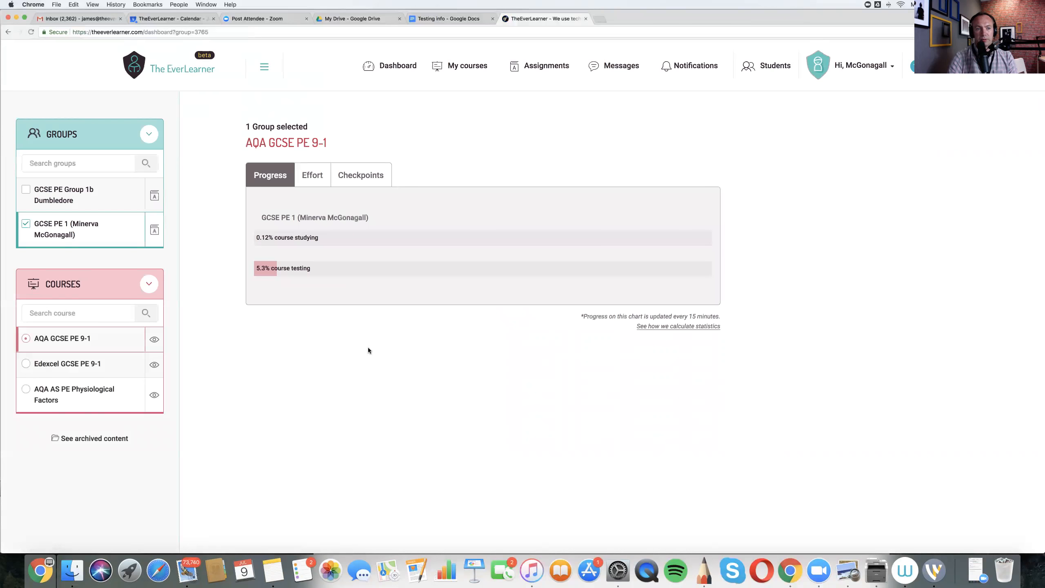
- Select the Edexcel GCSE PE 9-1 course, open the GCSE PE 1 group statistics and review the students' checkpoint results
{"action": "left_click", "coordinate": [26, 363]}
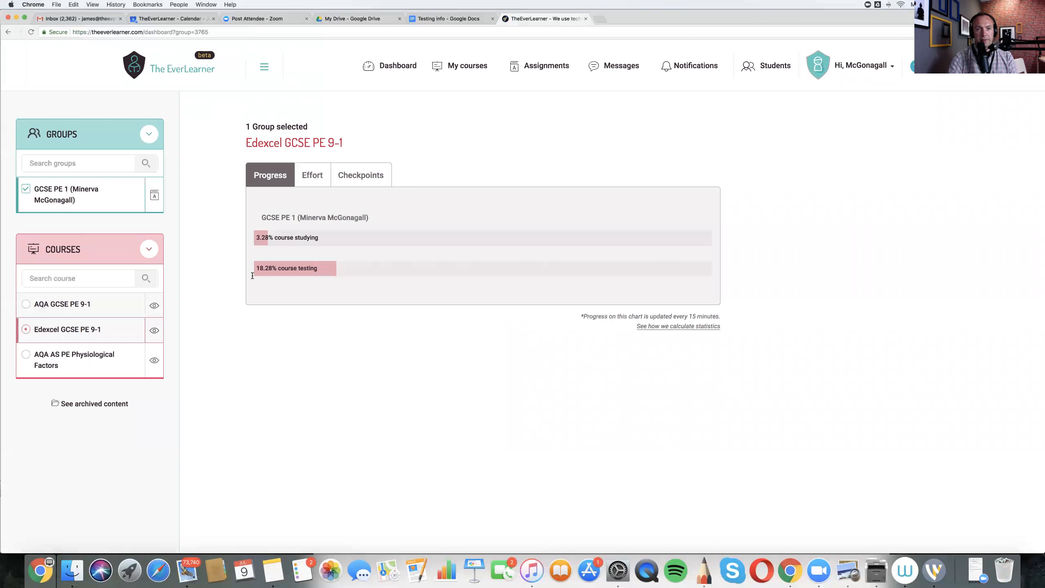
{"action": "left_click", "coordinate": [291, 219]}
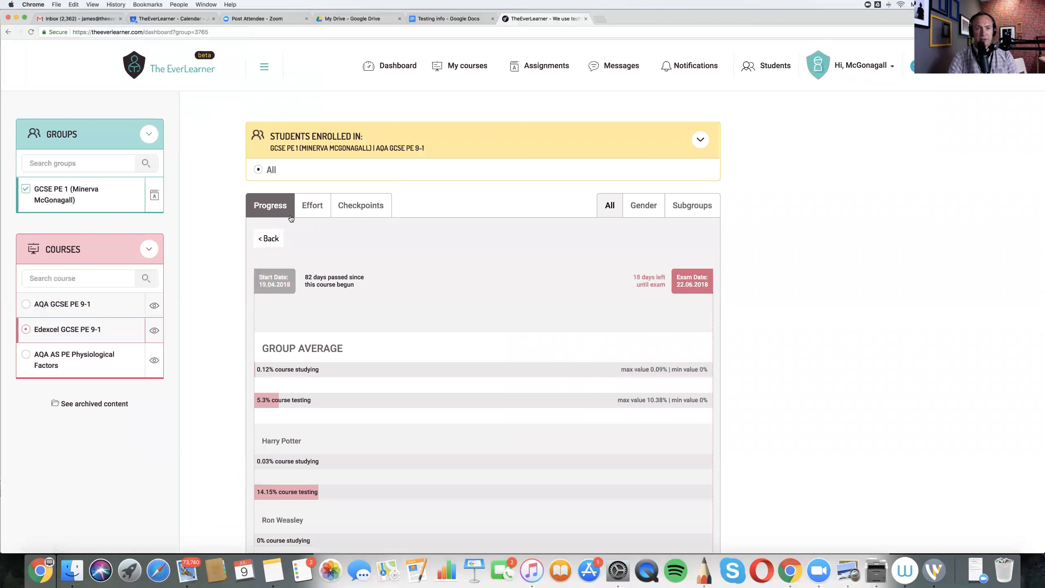
{"action": "left_click", "coordinate": [378, 210]}
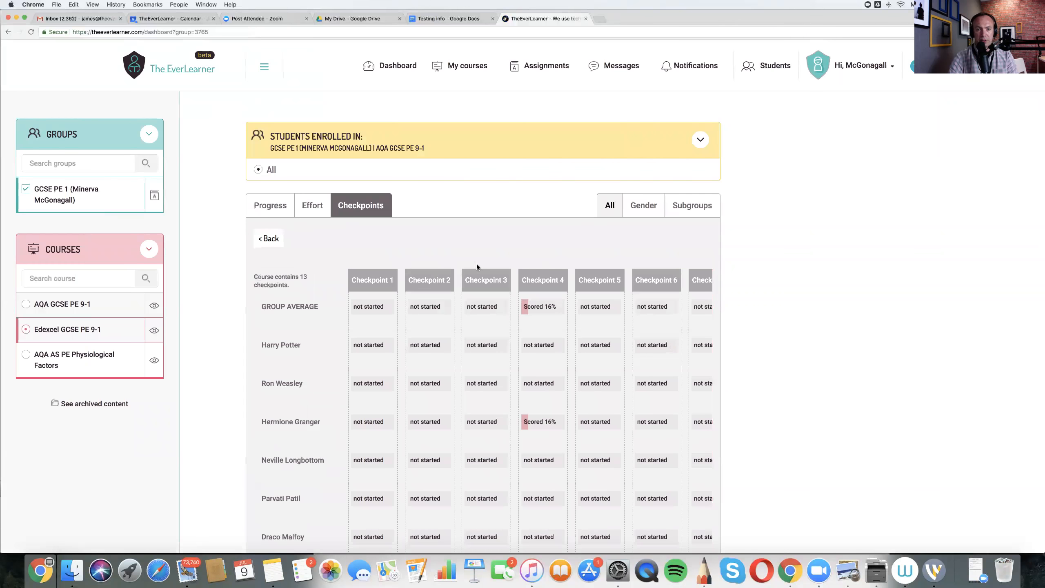
{"action": "scroll", "coordinate": [477, 264], "scroll_direction": "down", "scroll_amount": 5}
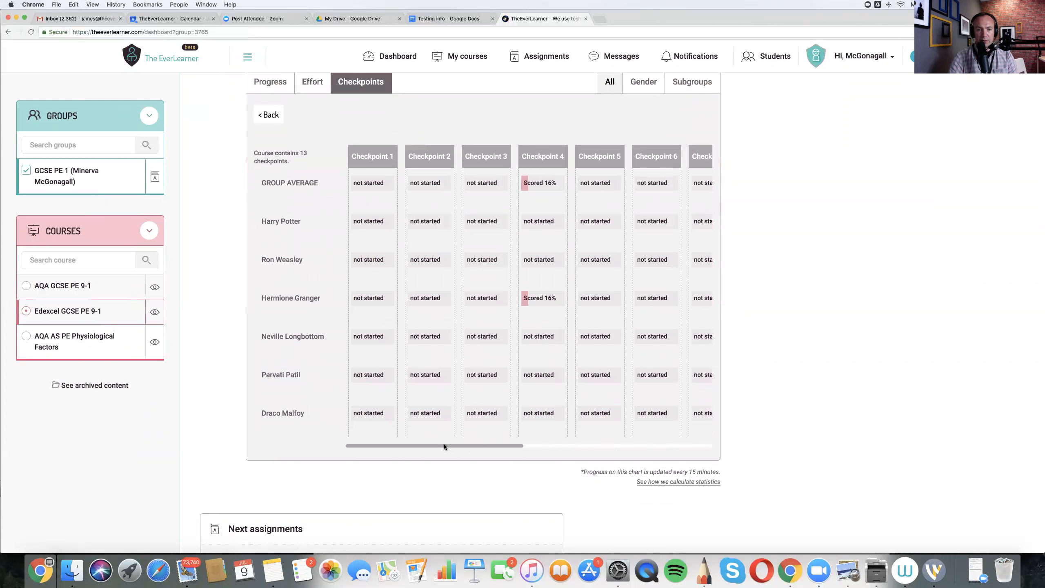
{"action": "left_click_drag", "start_coordinate": [502, 444], "coordinate": [457, 443]}
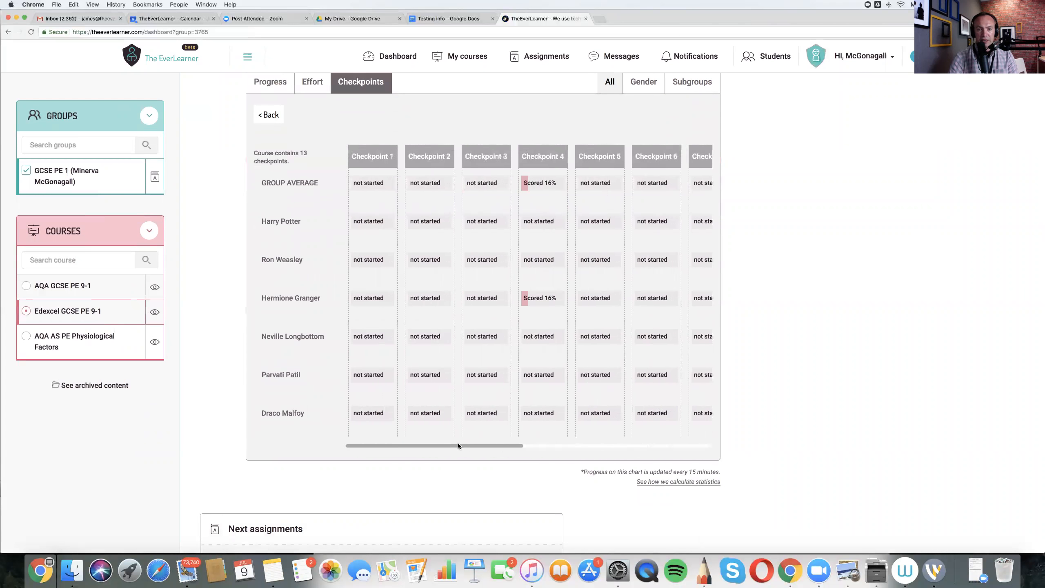
- Open the scored Checkpoint 4 attempt and inspect that student's results chart from the course start date
{"action": "left_click", "coordinate": [527, 299]}
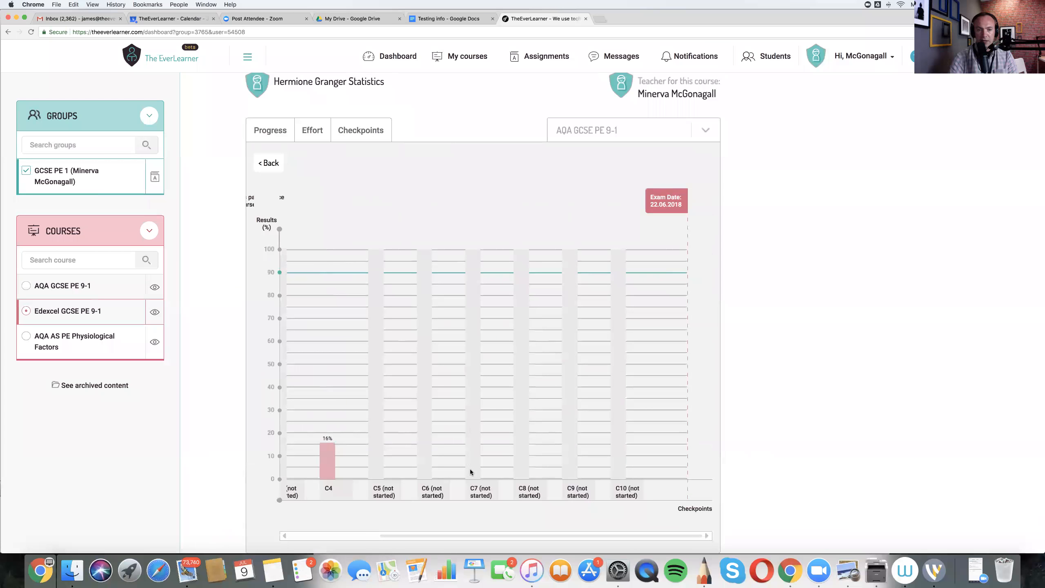
{"action": "scroll", "coordinate": [470, 470], "scroll_direction": "down", "scroll_amount": 1}
{"action": "left_click_drag", "start_coordinate": [605, 513], "coordinate": [292, 503]}
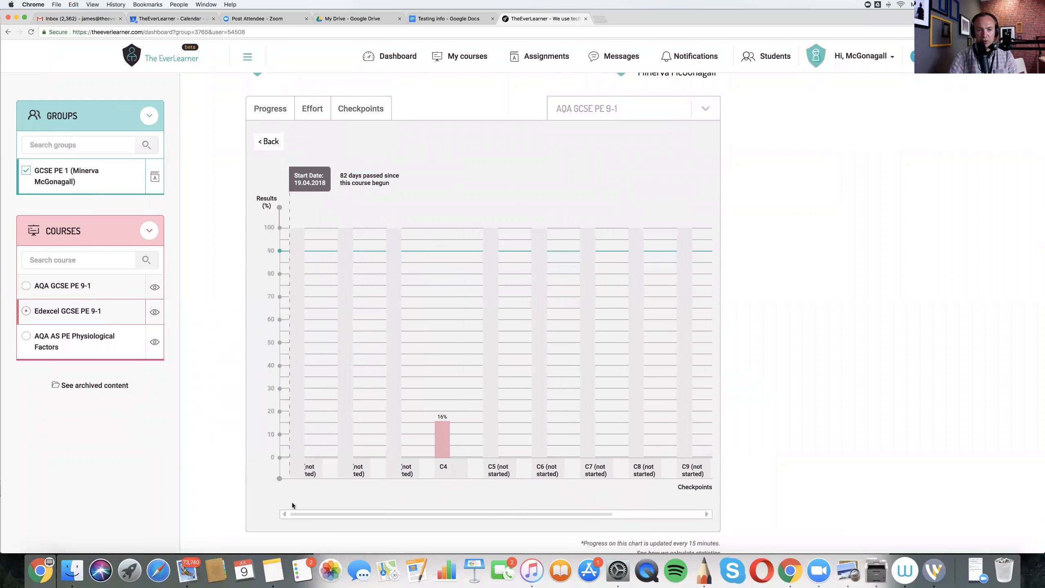
{"action": "mouse_move", "coordinate": [446, 438]}
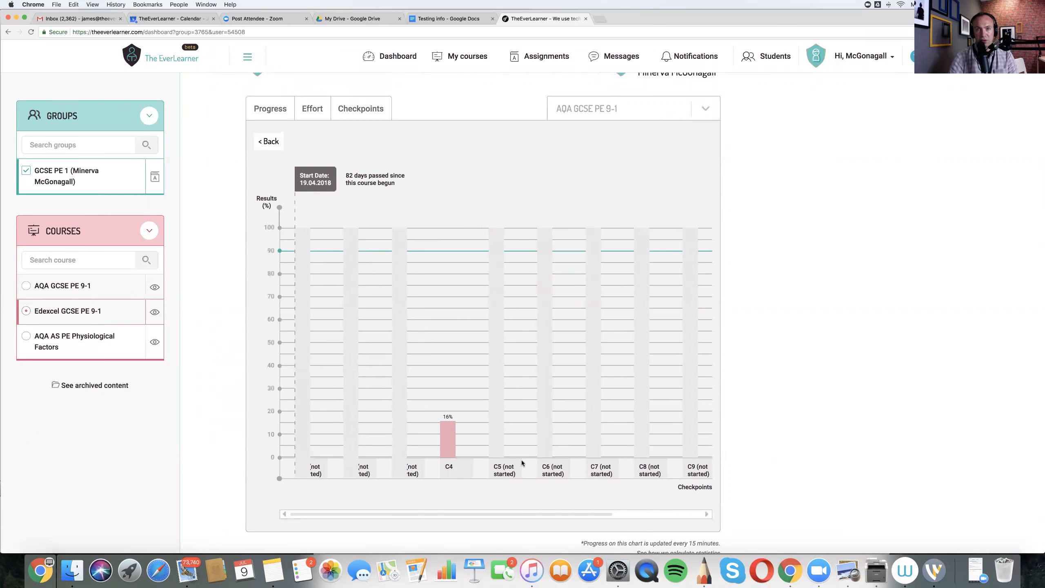
- Switch the student's statistics to the Edexcel GCSE PE 9-1 course and show the checkpoint results
{"action": "scroll", "coordinate": [577, 401], "scroll_direction": "up", "scroll_amount": 2}
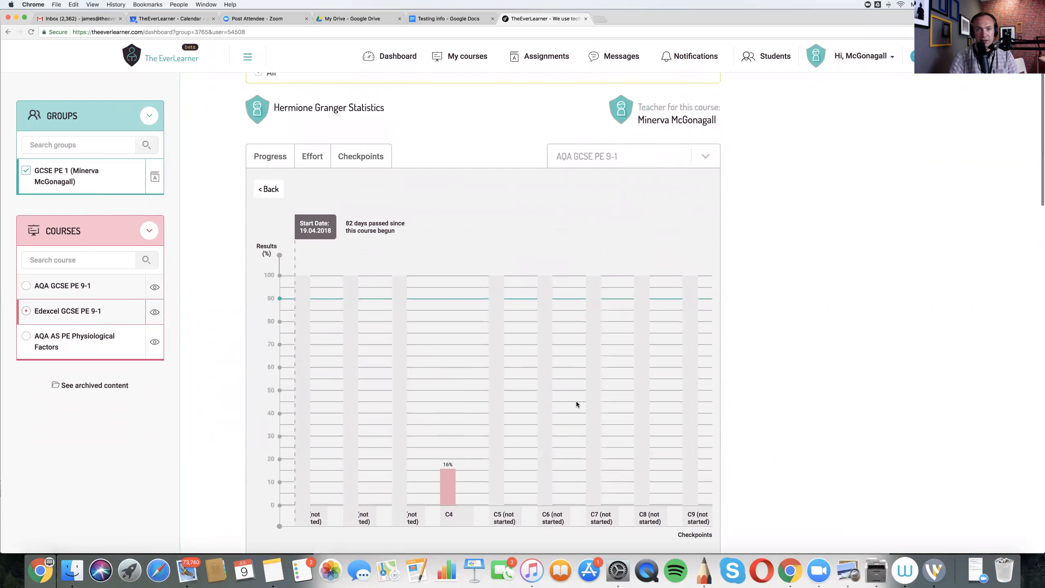
{"action": "left_click", "coordinate": [703, 154]}
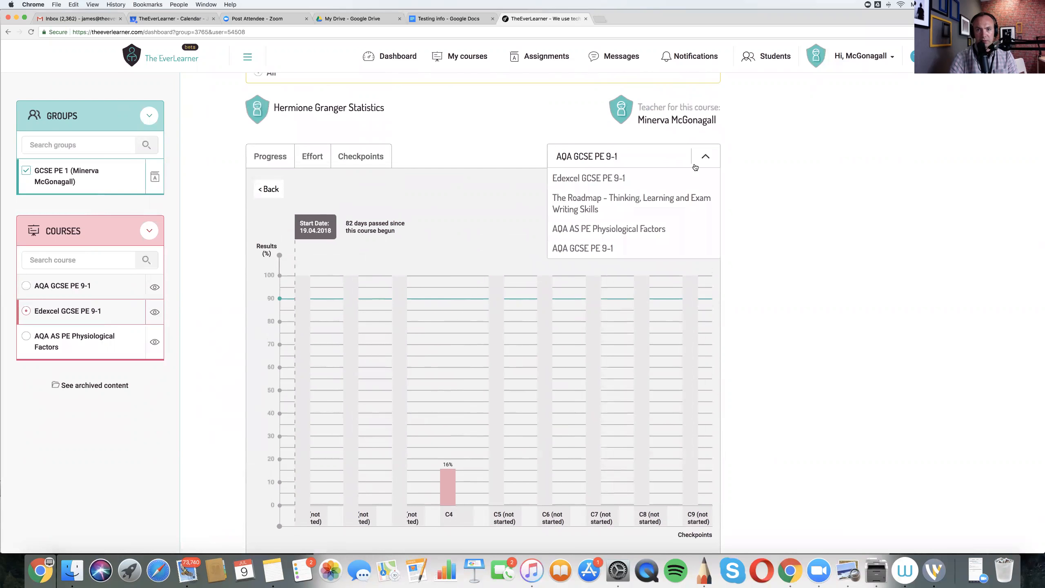
{"action": "left_click", "coordinate": [613, 179]}
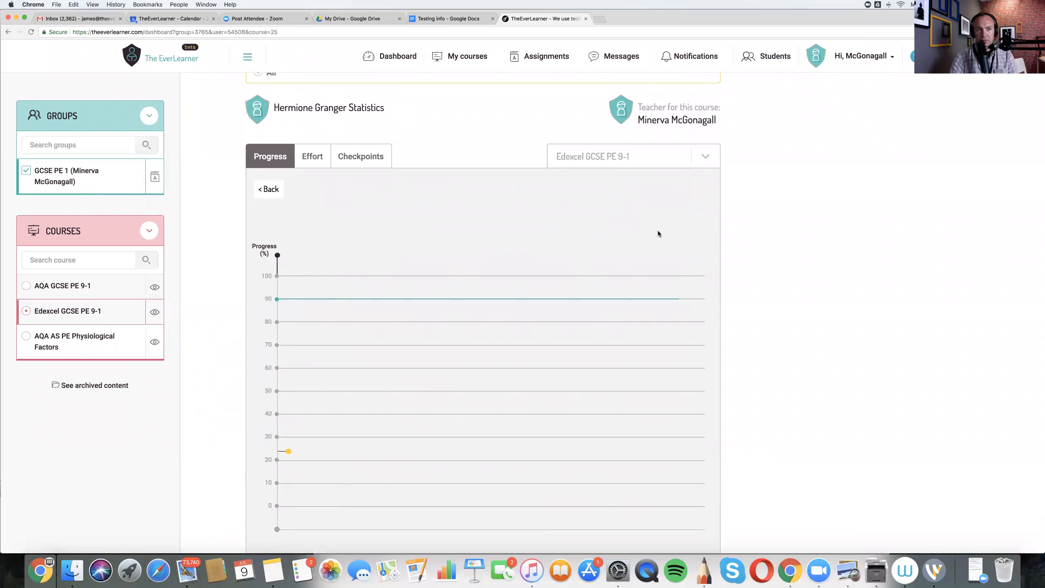
{"action": "left_click", "coordinate": [345, 160]}
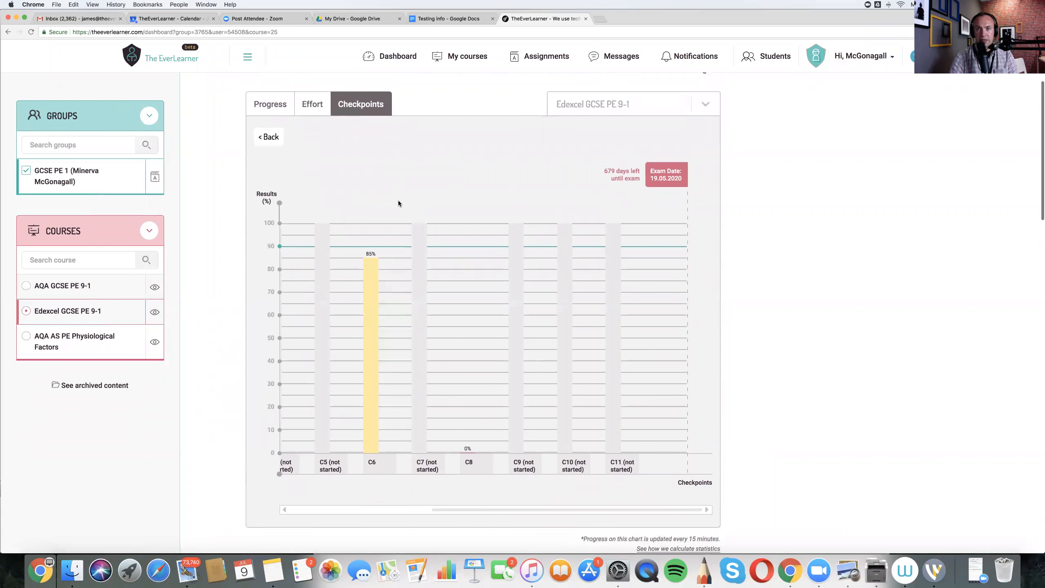
- Examine the student's Edexcel checkpoint chart back to the course start, checking the attempt details for the first checkpoint and C6
{"action": "scroll", "coordinate": [428, 239], "scroll_direction": "down", "scroll_amount": 3}
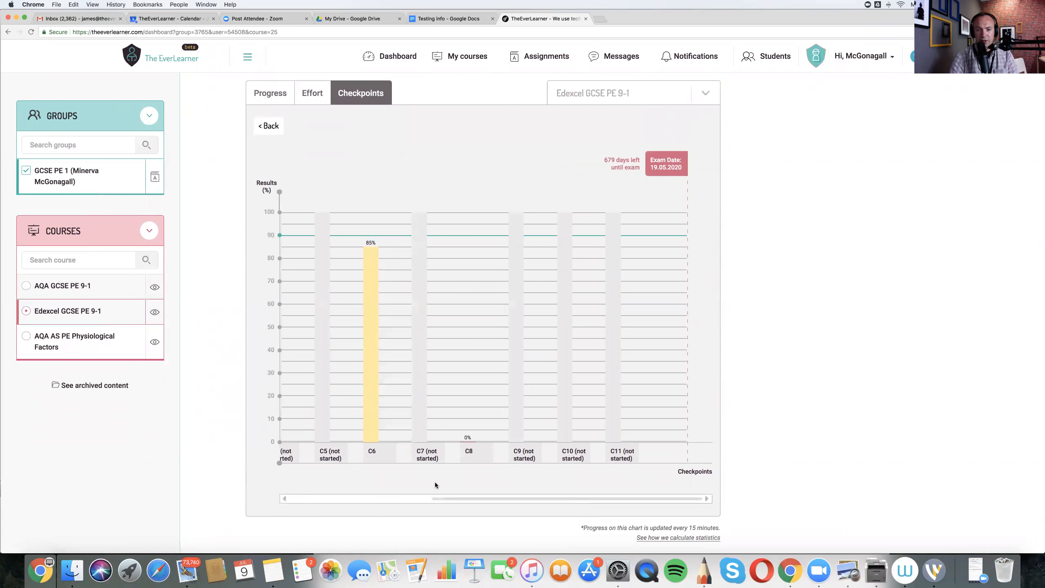
{"action": "scroll", "coordinate": [371, 480], "scroll_direction": "left", "scroll_amount": 5}
{"action": "scroll", "coordinate": [304, 469], "scroll_direction": "left", "scroll_amount": 2}
{"action": "scroll", "coordinate": [313, 457], "scroll_direction": "up", "scroll_amount": 2}
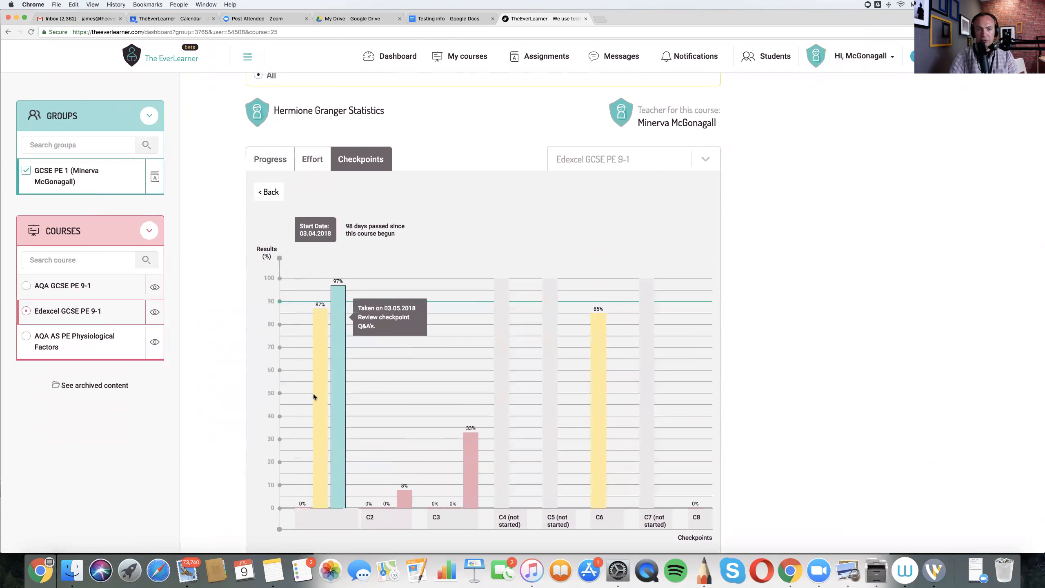
{"action": "mouse_move", "coordinate": [594, 374]}
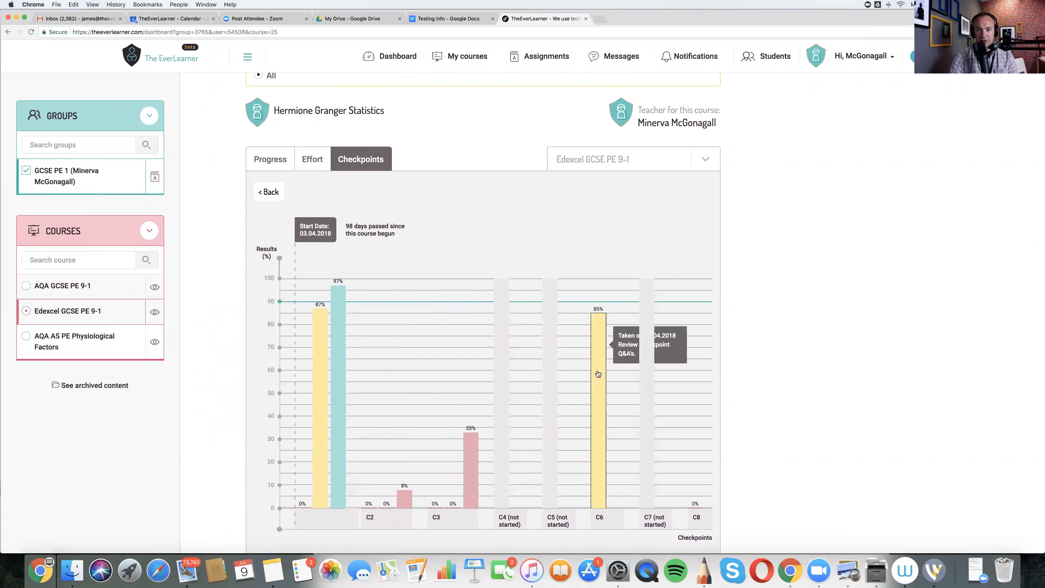
{"action": "mouse_move", "coordinate": [339, 337]}
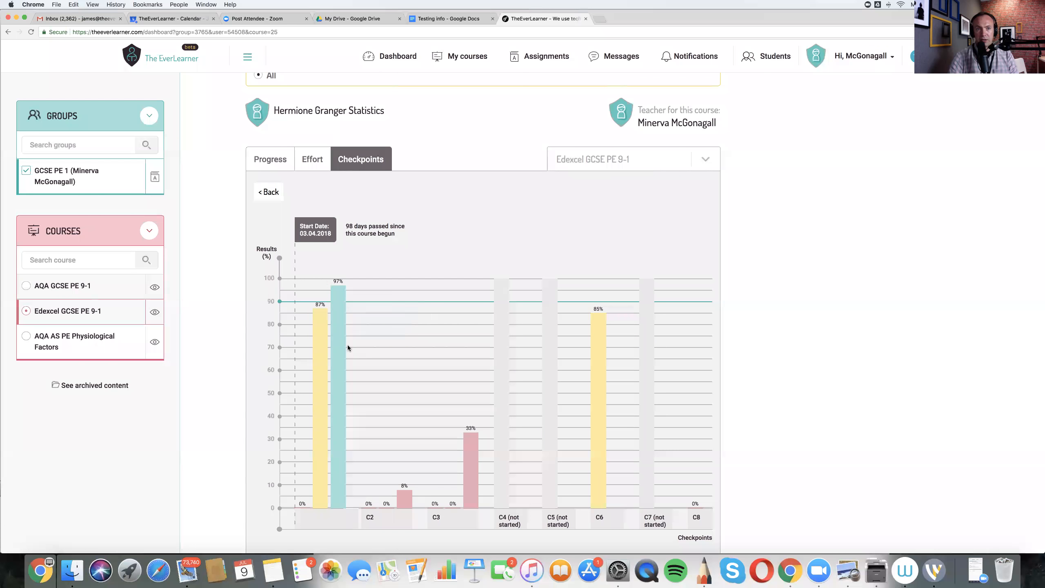
- Return from the student's statistics to the group statistics and show the group's checkpoint results
{"action": "left_click", "coordinate": [266, 193]}
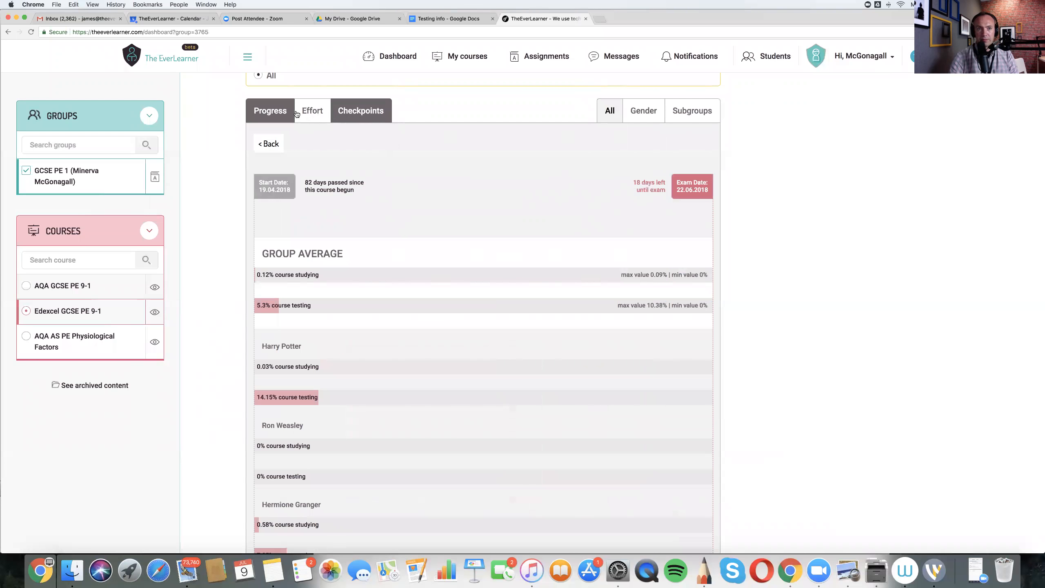
{"action": "left_click", "coordinate": [309, 111]}
{"action": "left_click", "coordinate": [344, 112]}
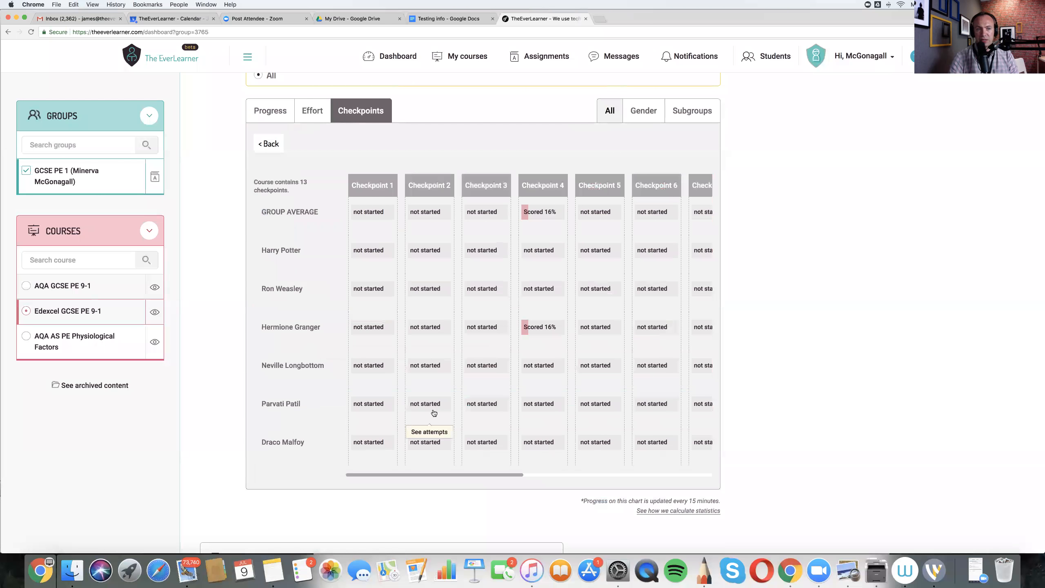
- Review the group's checkpoint table and the list of next assignments, and return to the main dashboard
{"action": "scroll", "coordinate": [655, 235], "scroll_direction": "up", "scroll_amount": 3}
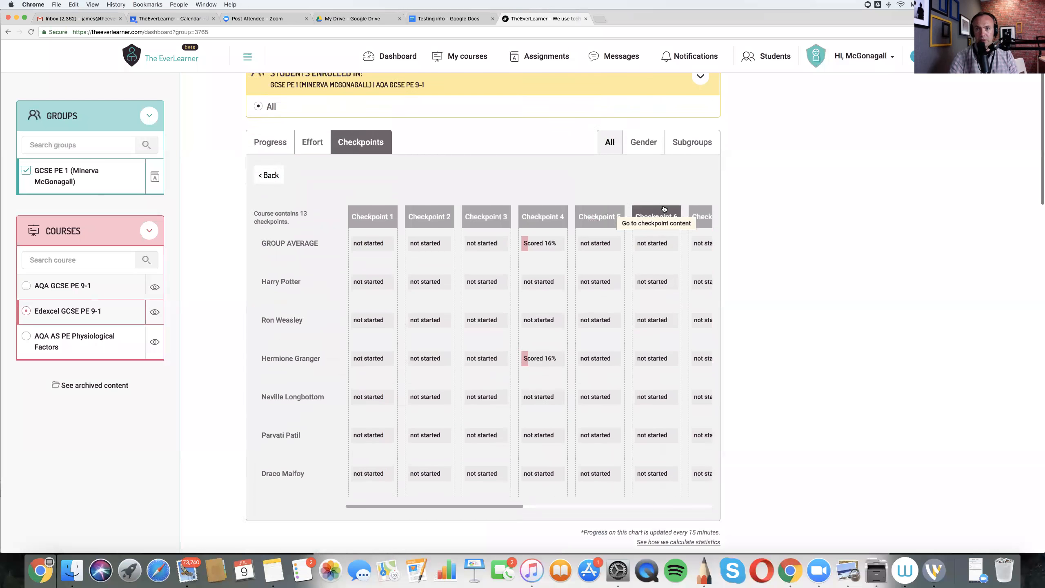
{"action": "scroll", "coordinate": [664, 208], "scroll_direction": "down", "scroll_amount": 2}
{"action": "scroll", "coordinate": [664, 208], "scroll_direction": "down", "scroll_amount": 3}
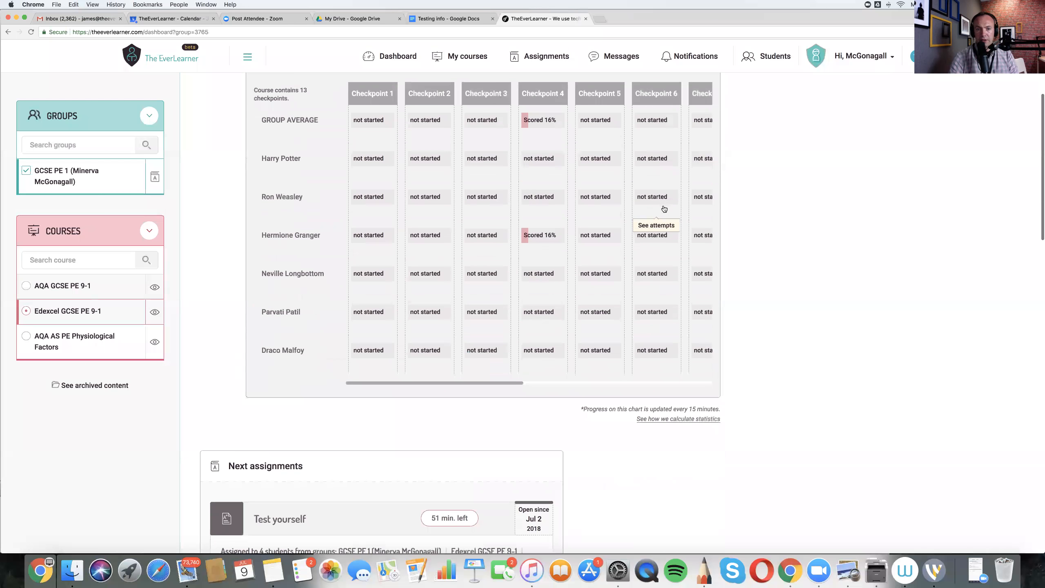
{"action": "scroll", "coordinate": [664, 208], "scroll_direction": "down", "scroll_amount": 3}
{"action": "scroll", "coordinate": [664, 205], "scroll_direction": "down", "scroll_amount": 4}
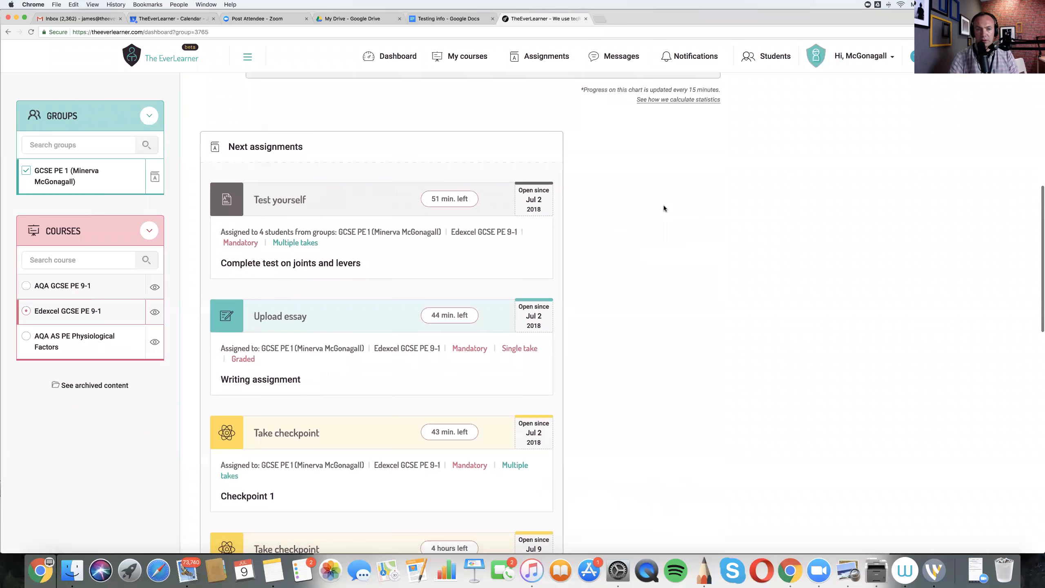
{"action": "scroll", "coordinate": [663, 205], "scroll_direction": "down", "scroll_amount": 4}
{"action": "scroll", "coordinate": [663, 205], "scroll_direction": "up", "scroll_amount": 14}
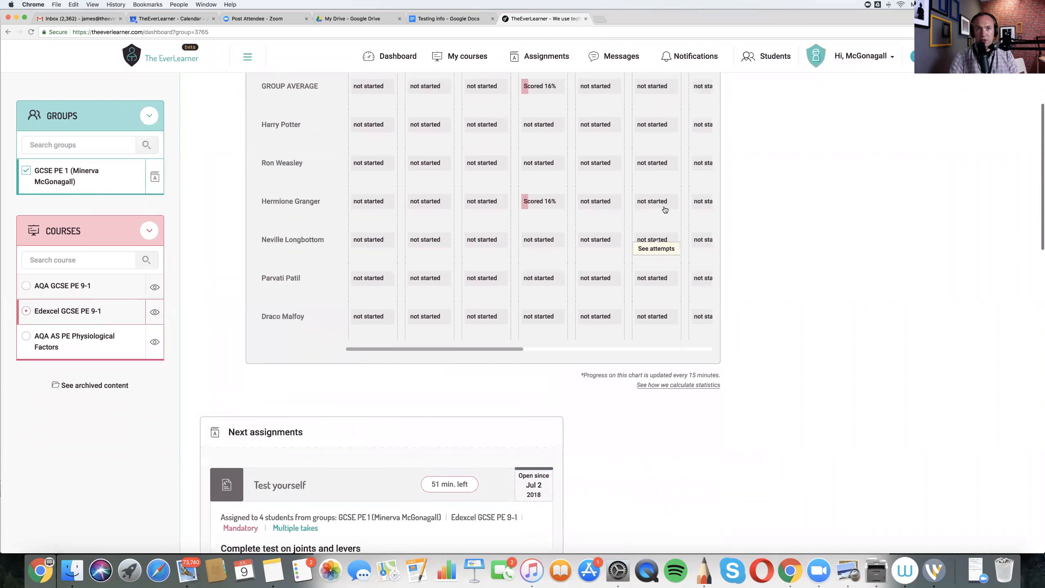
{"action": "left_click", "coordinate": [391, 57]}
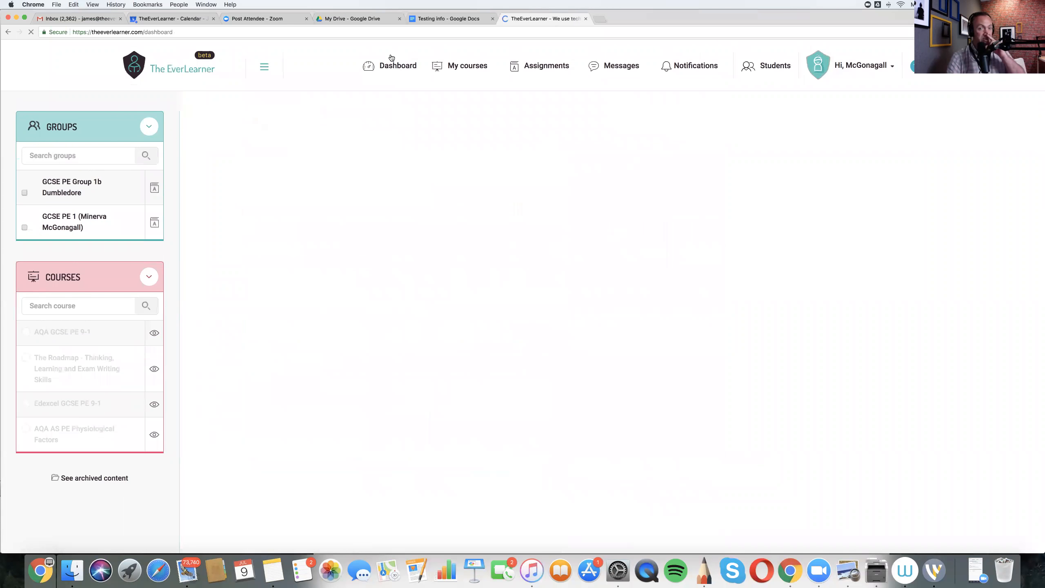